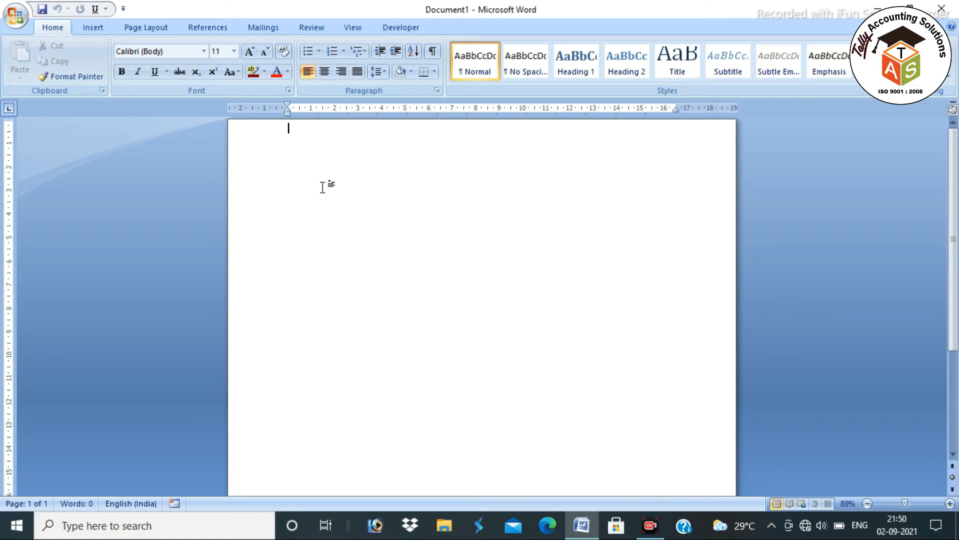
# Type =RAND on the first line of the blank document and minimize Word
pyautogui.write('=RAND')
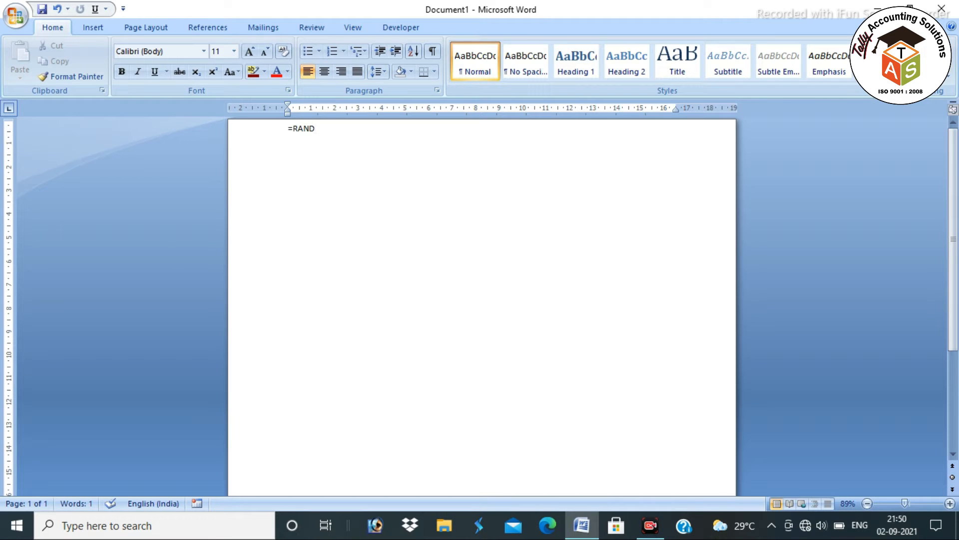
pyautogui.click(878, 9)
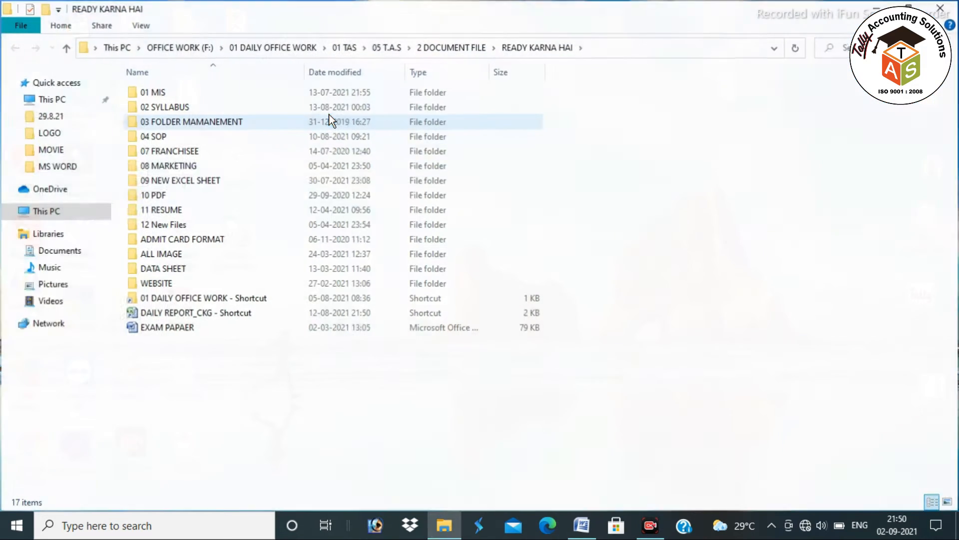
# Open 4.2 SHORTCUT -KEY via 02 SYLLABUS > 03 STUDY METERIAL > 01 MASTER EBOOK > 01 ADCA > 01 SYLLABUS
pyautogui.doubleClick(150, 124)
pyautogui.doubleClick(160, 97)
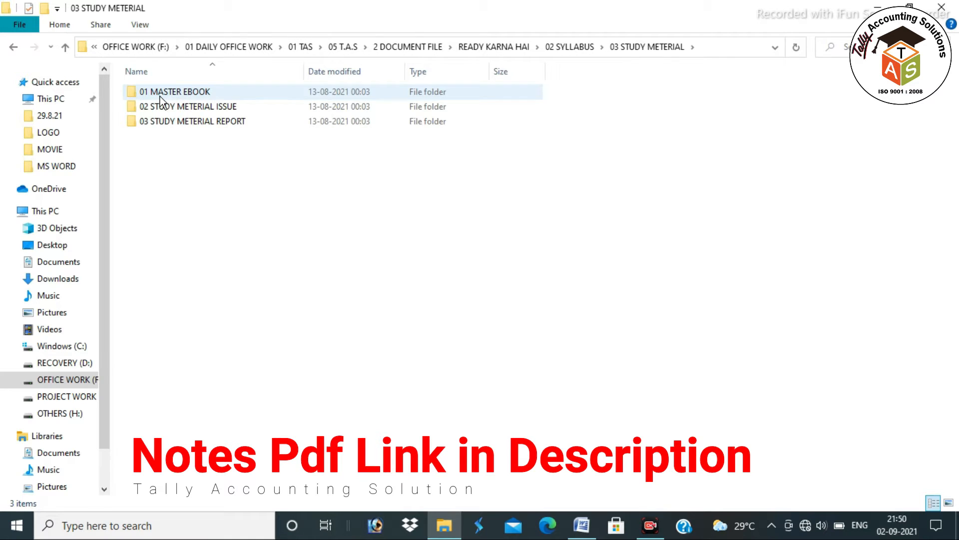
pyautogui.doubleClick(161, 95)
pyautogui.doubleClick(162, 95)
pyautogui.doubleClick(164, 95)
pyautogui.doubleClick(163, 93)
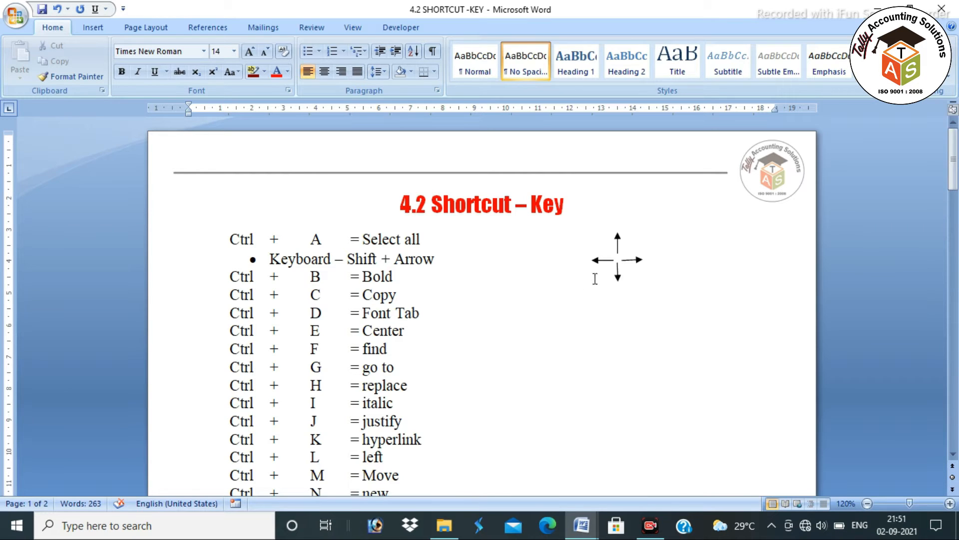
# Switch to Document1 and change =RAND to =RAND() to generate three sample paragraphs
pyautogui.moveTo(227, 239); pyautogui.dragTo(430, 239)
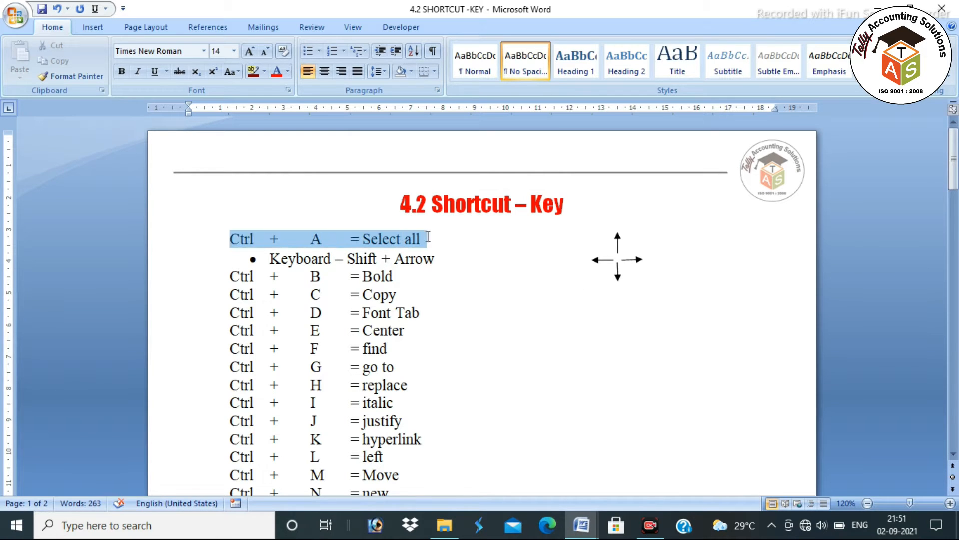
pyautogui.hotkey('alt', 'Tab')
pyautogui.click(433, 298)
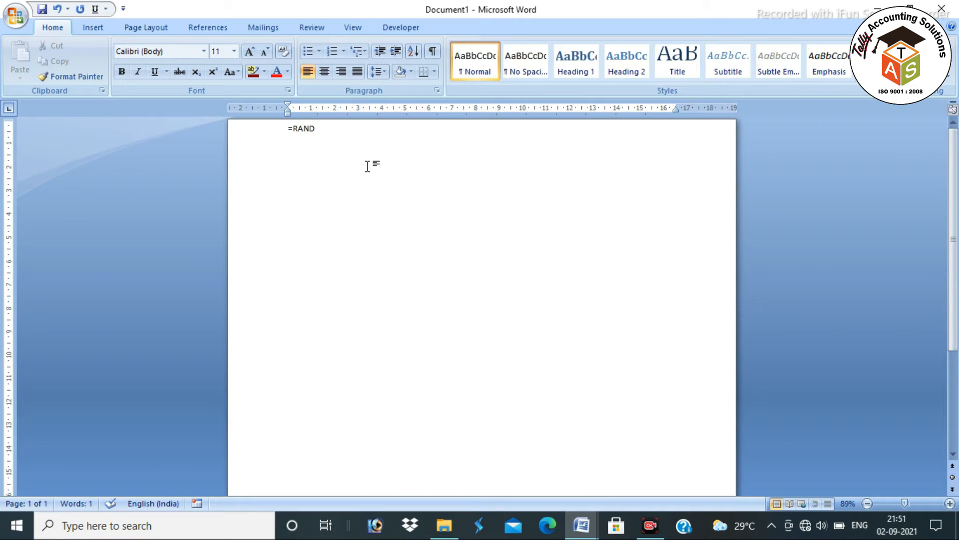
pyautogui.press('BackSpace')
pyautogui.press('BackSpace')
pyautogui.press('BackSpace')
pyautogui.press('BackSpace')
pyautogui.press('BackSpace')
pyautogui.write('=RANF')
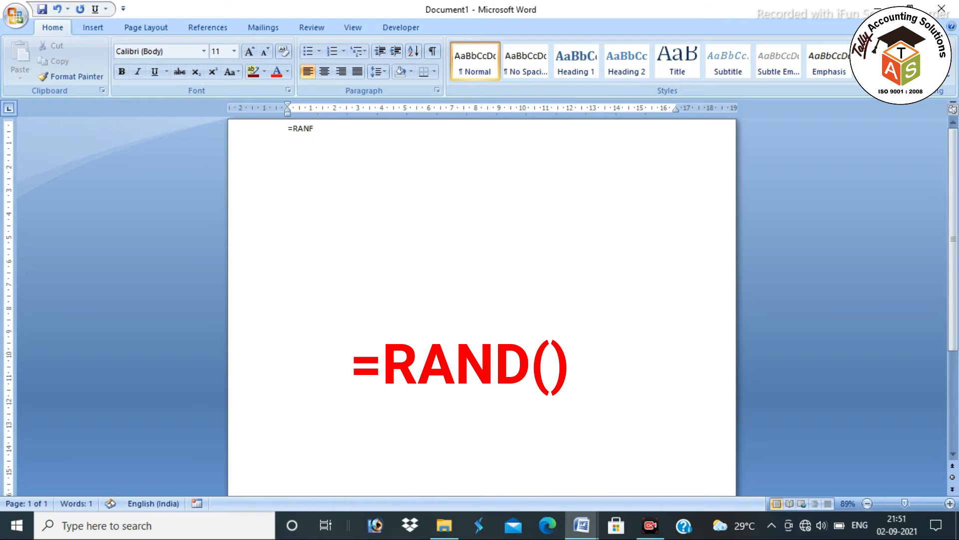
pyautogui.press('BackSpace')
pyautogui.write('D()')
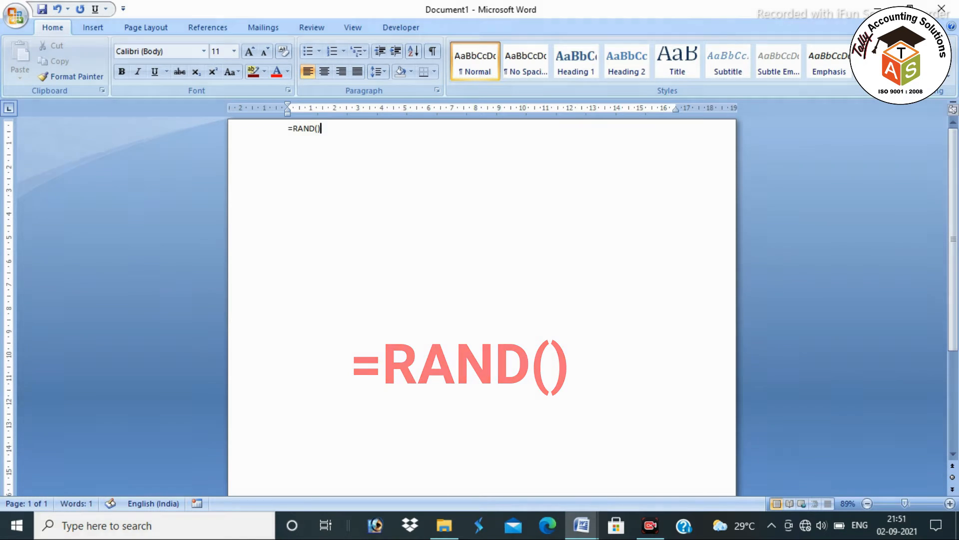
pyautogui.press('Return')
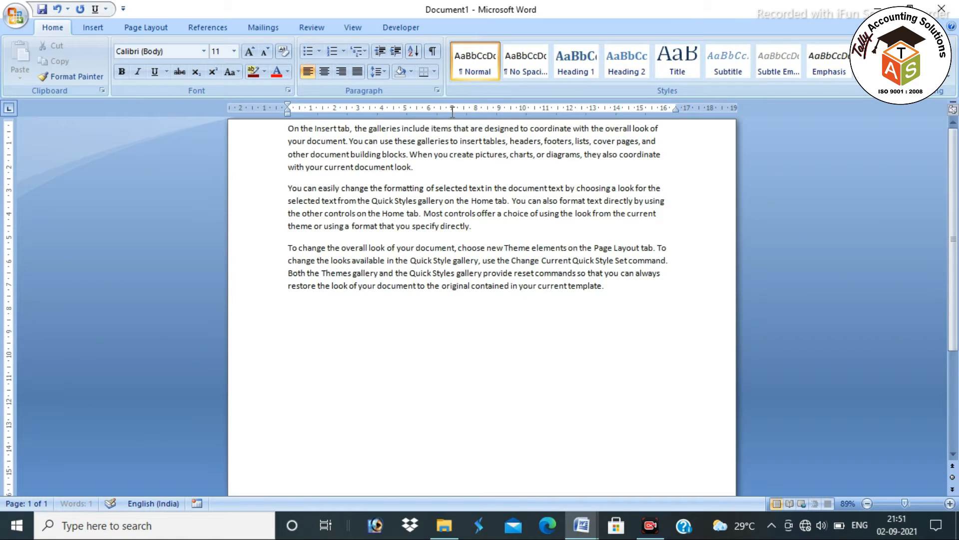
pyautogui.moveTo(289, 128); pyautogui.dragTo(596, 307)
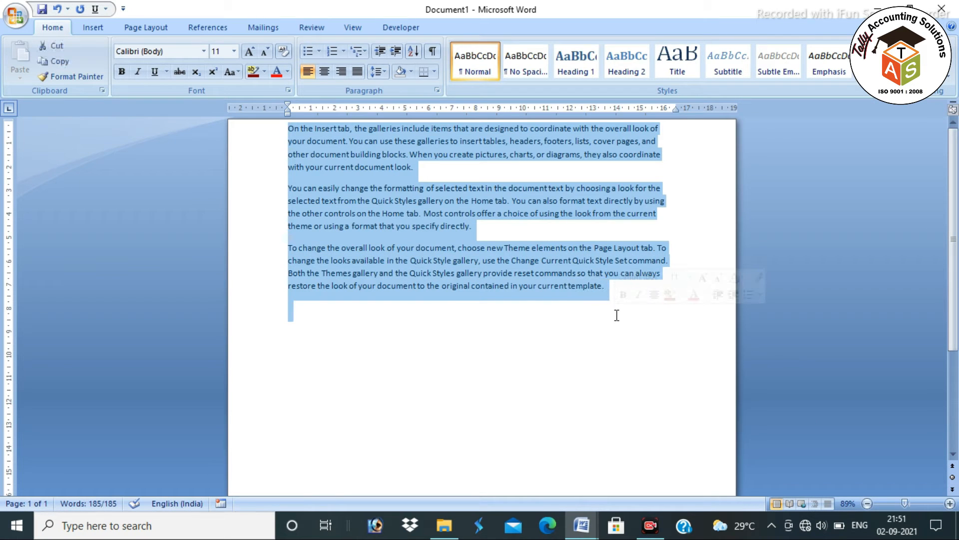
pyautogui.click(617, 315)
pyautogui.moveTo(288, 128); pyautogui.dragTo(640, 306)
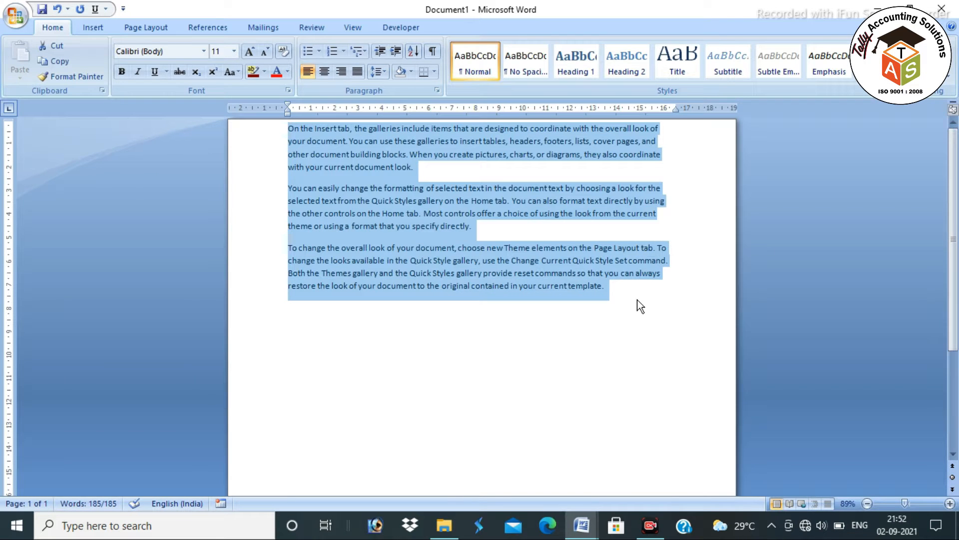
pyautogui.click(640, 306)
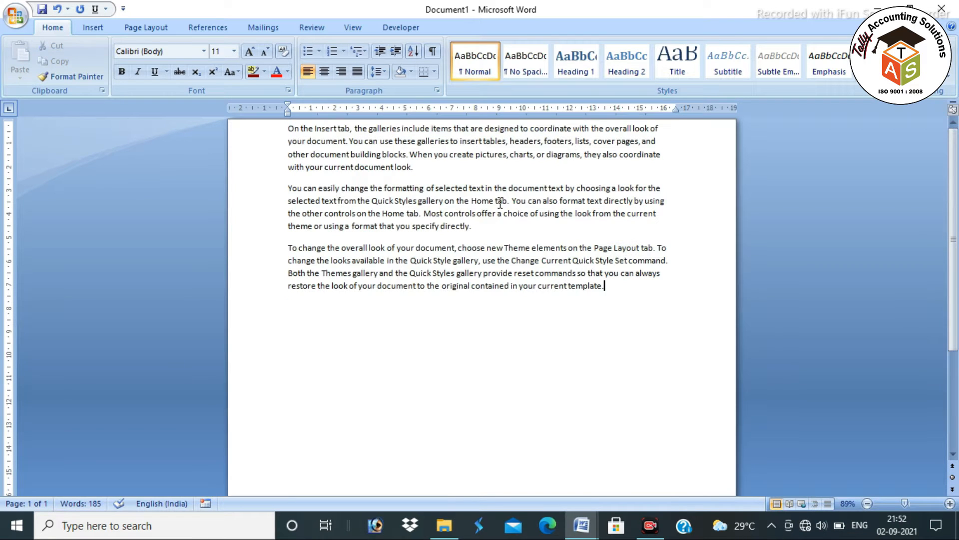
pyautogui.click(286, 129)
pyautogui.hotkey('alt', 'Tab')
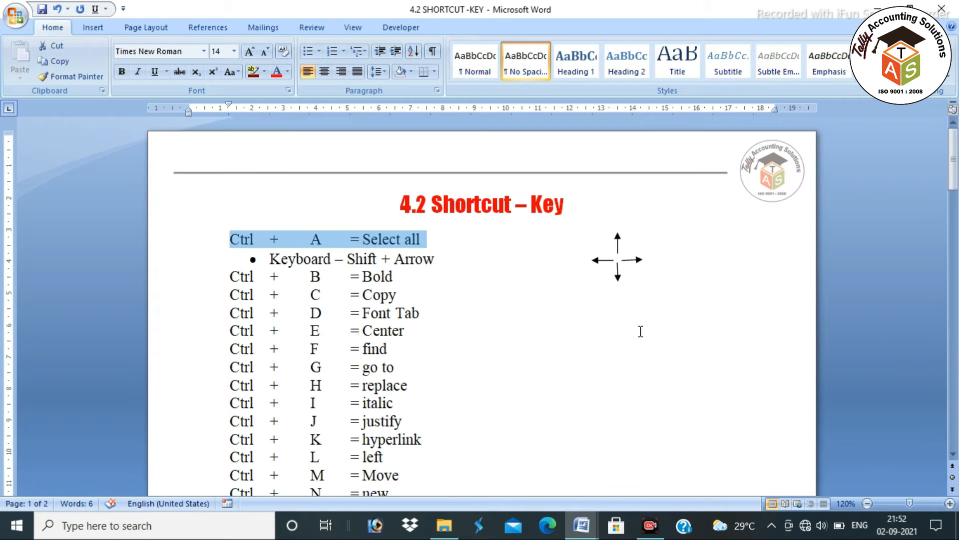
pyautogui.moveTo(231, 239); pyautogui.dragTo(418, 237)
pyautogui.hotkey('alt', 'Tab')
pyautogui.hotkey('ctrl', 'a')
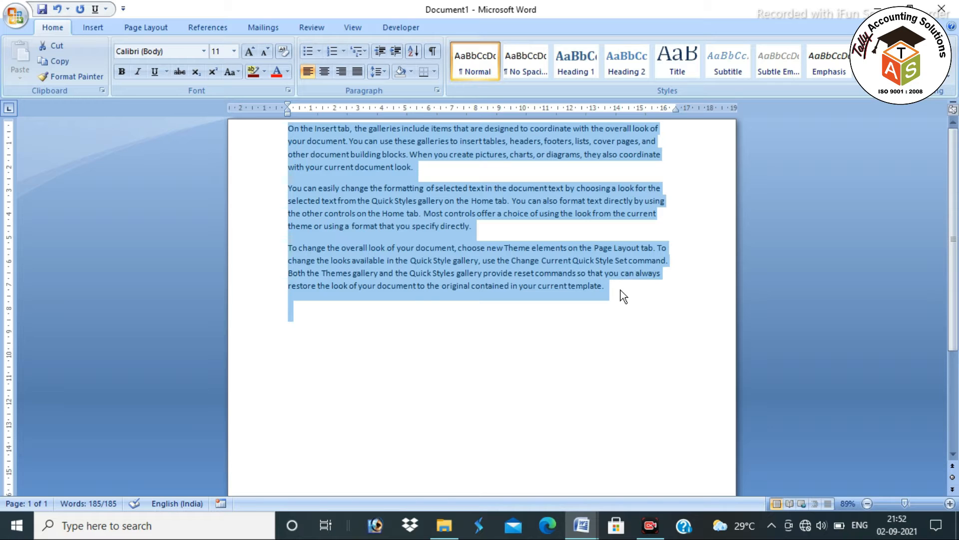
pyautogui.press('Delete')
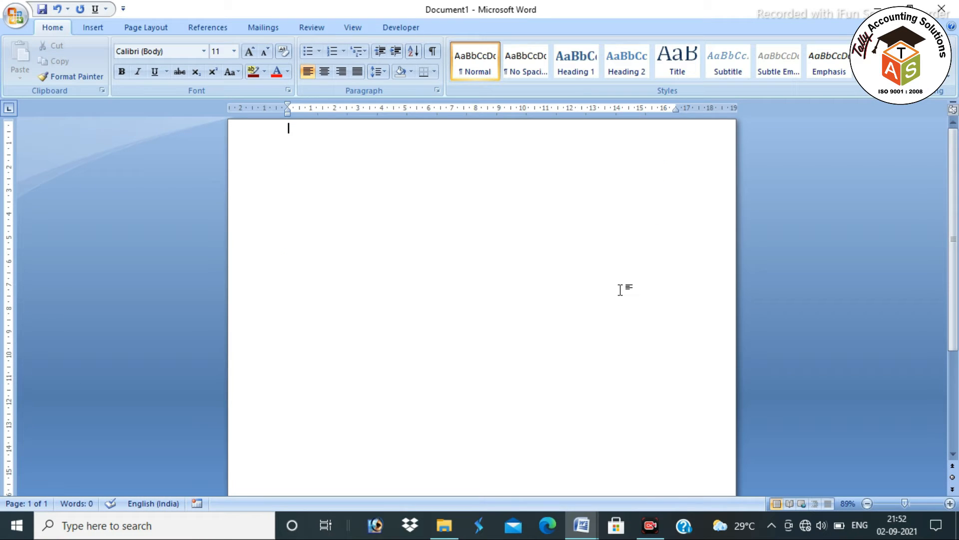
pyautogui.hotkey('ctrl', 'z')
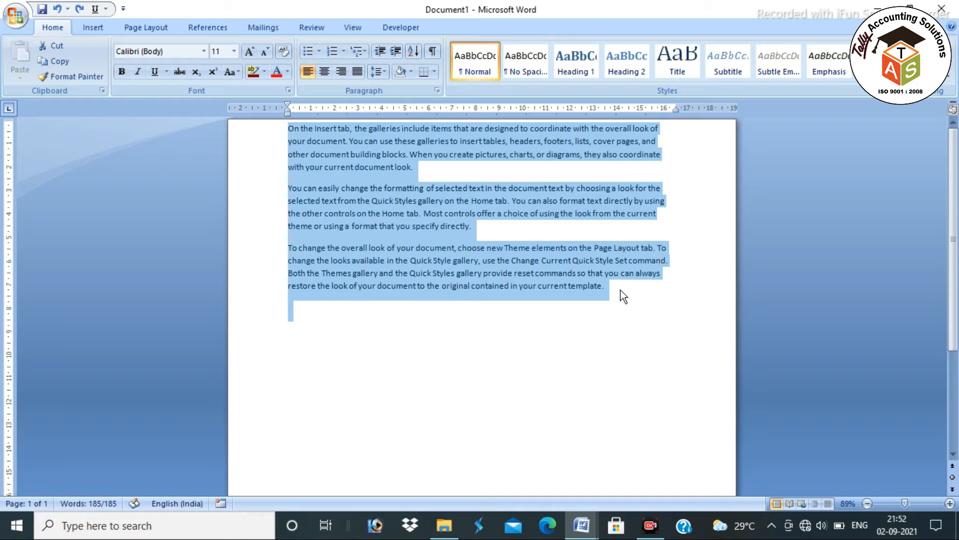
pyautogui.click(493, 231)
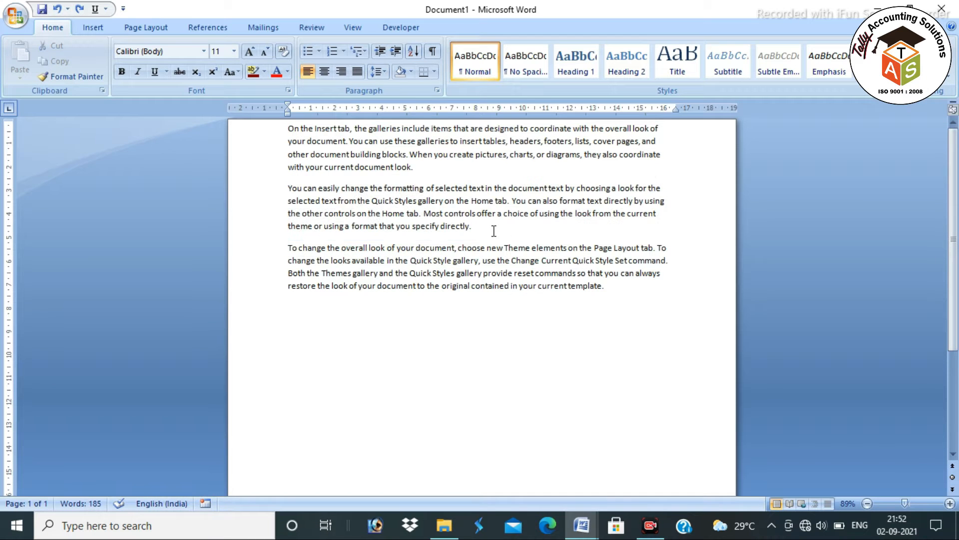
pyautogui.moveTo(289, 188); pyautogui.dragTo(474, 231)
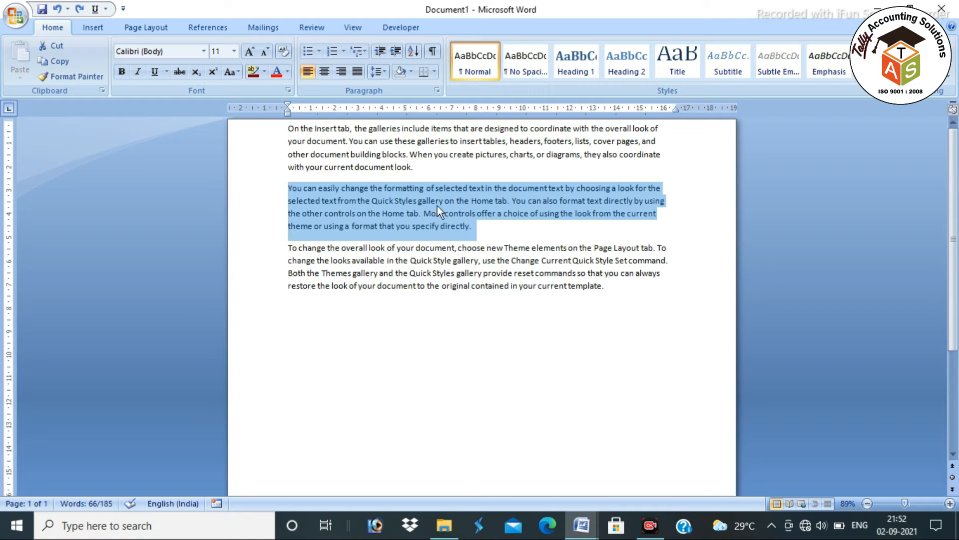
# Practice selecting the second paragraph with Shift+arrow keys, then select the whole document with Ctrl+A
pyautogui.click(496, 227)
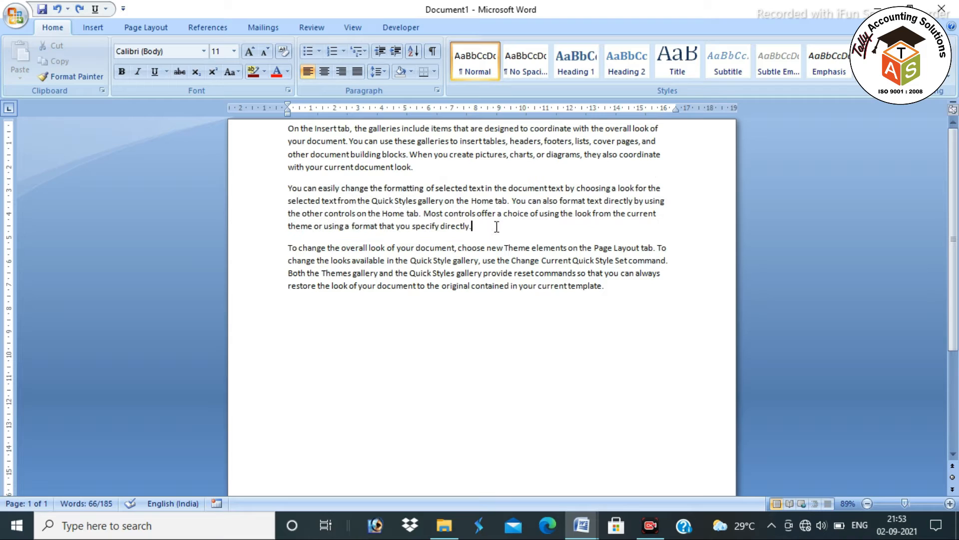
pyautogui.click(289, 188)
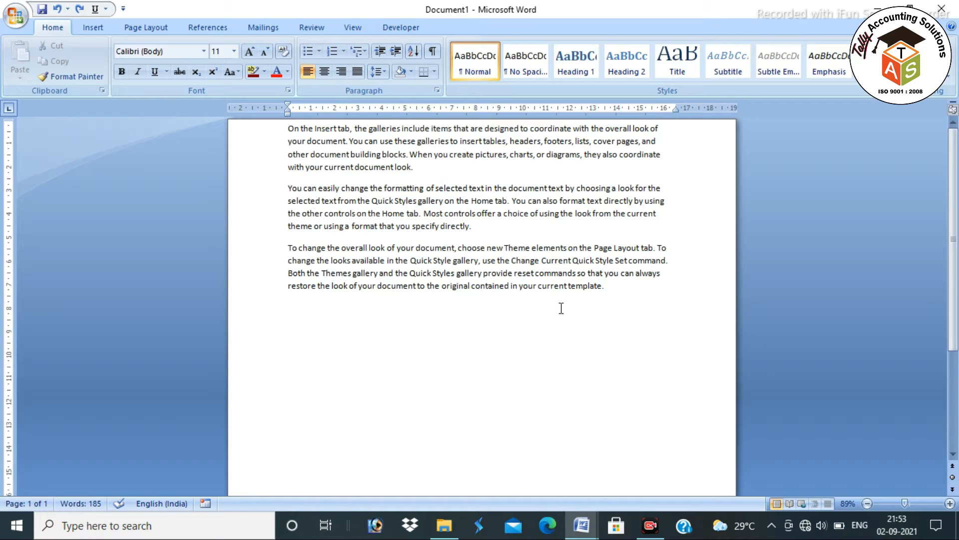
pyautogui.hotkey('shift', 'Right')
pyautogui.hotkey('shift', 'Right')
pyautogui.hotkey('shift', 'Right')
pyautogui.hotkey('shift', 'Right')
pyautogui.hotkey('shift', 'Right')
pyautogui.hotkey('shift', 'Right')
pyautogui.hotkey('shift', 'Right')
pyautogui.hotkey('shift', 'Right')
pyautogui.hotkey('shift', 'Right')
pyautogui.hotkey('shift', 'Right')
pyautogui.hotkey('shift', 'Right')
pyautogui.hotkey('shift', 'Right')
pyautogui.hotkey('shift', 'Right')
pyautogui.hotkey('shift', 'Right')
pyautogui.hotkey('shift', 'Right')
pyautogui.hotkey('shift', 'Right')
pyautogui.hotkey('shift', 'Right')
pyautogui.hotkey('shift', 'Right')
pyautogui.hotkey('shift', 'Right')
pyautogui.hotkey('shift', 'Right')
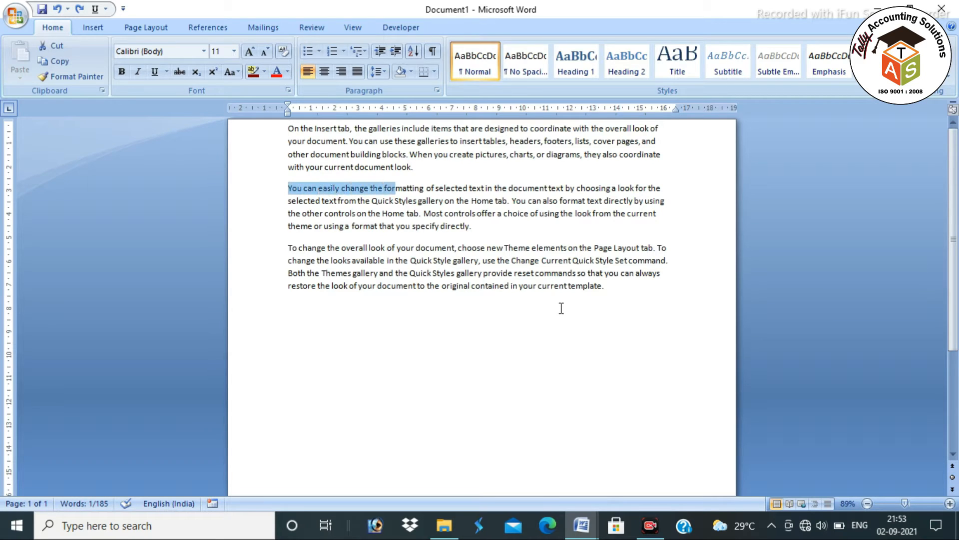
pyautogui.hotkey('shift', 'Right')
pyautogui.hotkey('shift', 'Right')
pyautogui.hotkey('shift', 'Right')
pyautogui.hotkey('shift', 'Right')
pyautogui.hotkey('shift', 'Right')
pyautogui.hotkey('shift', 'Right')
pyautogui.hotkey('shift', 'Right')
pyautogui.hotkey('shift', 'Right')
pyautogui.hotkey('shift', 'Right')
pyautogui.hotkey('shift', 'Right')
pyautogui.hotkey('shift', 'Right')
pyautogui.hotkey('shift', 'Right')
pyautogui.hotkey('shift', 'Right')
pyautogui.hotkey('shift', 'Right')
pyautogui.hotkey('shift', 'Right')
pyautogui.hotkey('shift', 'Right')
pyautogui.hotkey('shift', 'Right')
pyautogui.hotkey('shift', 'Right')
pyautogui.hotkey('shift', 'Right')
pyautogui.hotkey('shift', 'Right')
pyautogui.hotkey('shift', 'Down')
pyautogui.hotkey('shift', 'Down')
pyautogui.hotkey('shift', 'Down')
pyautogui.hotkey('shift', 'Right')
pyautogui.hotkey('shift', 'Right')
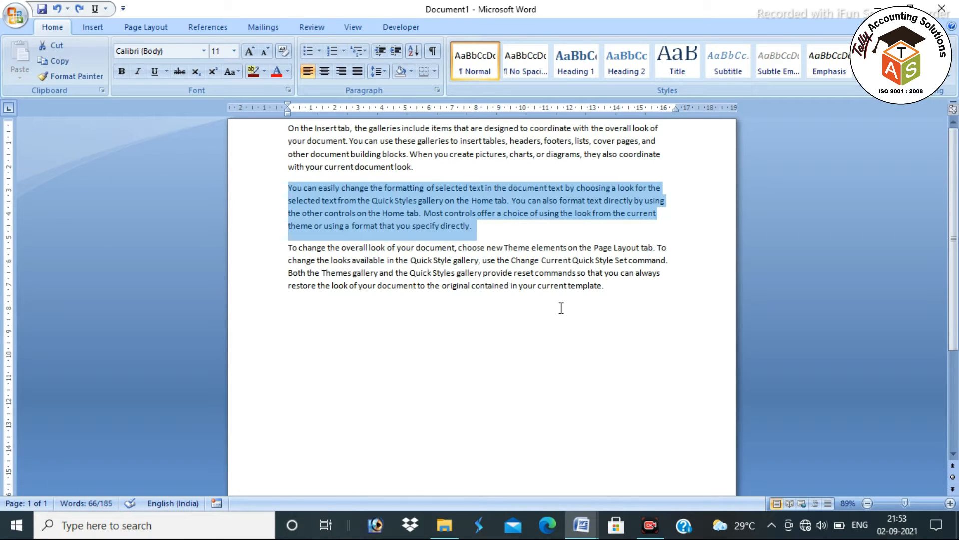
pyautogui.click(562, 307)
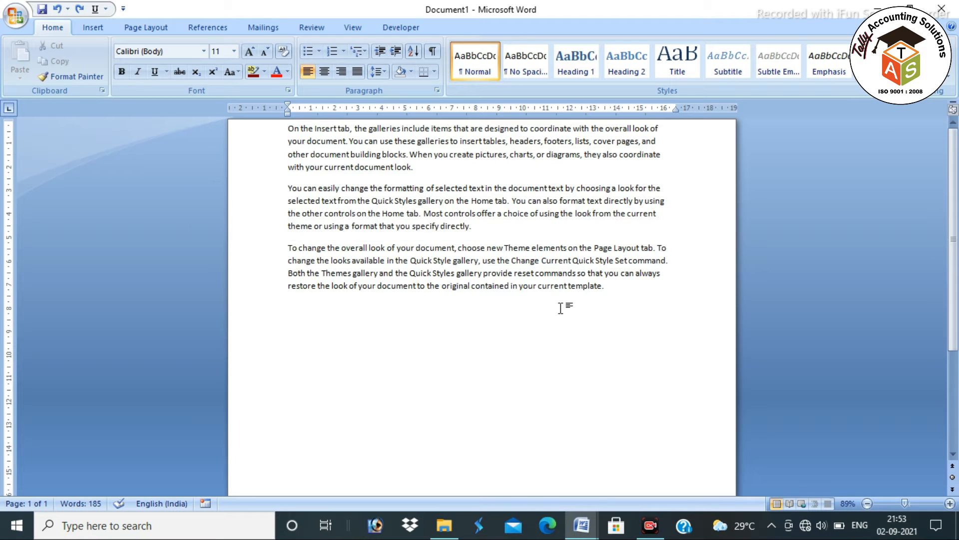
pyautogui.hotkey('ctrl', 'a')
pyautogui.click(561, 308)
# Reselect the second paragraph, select the words 'selected' and 'choosing', then triple-click the whole paragraph
pyautogui.moveTo(288, 188); pyautogui.dragTo(496, 230)
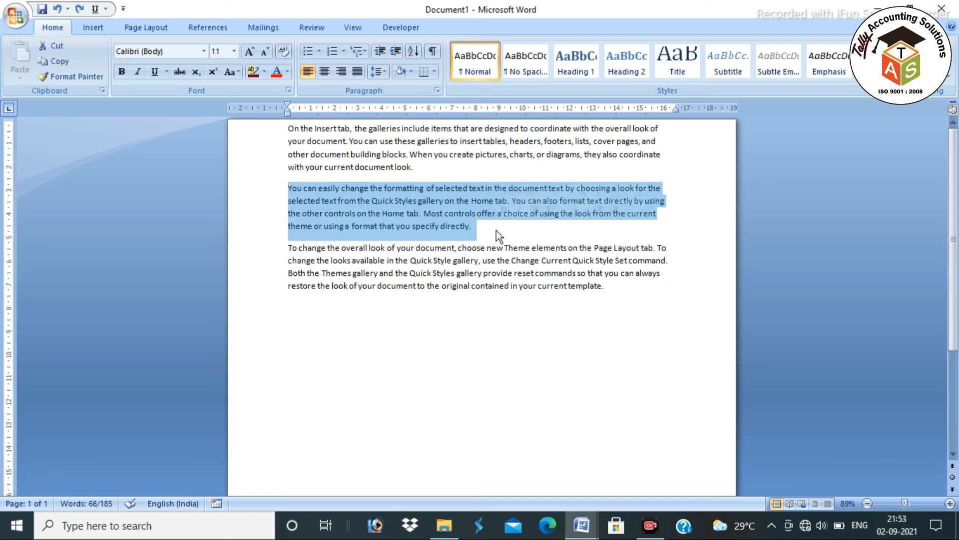
pyautogui.click(496, 230)
pyautogui.click(290, 189)
pyautogui.hotkey('shift', 'Right')
pyautogui.hotkey('shift', 'Right')
pyautogui.hotkey('shift', 'Right')
pyautogui.hotkey('shift', 'Right')
pyautogui.hotkey('shift', 'Right')
pyautogui.hotkey('shift', 'Right')
pyautogui.hotkey('shift', 'Right')
pyautogui.hotkey('shift', 'Right')
pyautogui.hotkey('shift', 'Right')
pyautogui.hotkey('shift', 'Right')
pyautogui.hotkey('shift', 'Right')
pyautogui.hotkey('shift', 'Right')
pyautogui.hotkey('shift', 'Right')
pyautogui.hotkey('shift', 'Right')
pyautogui.hotkey('shift', 'Right')
pyautogui.hotkey('shift', 'Right')
pyautogui.hotkey('shift', 'Right')
pyautogui.hotkey('shift', 'Right')
pyautogui.hotkey('shift', 'Right')
pyautogui.hotkey('shift', 'Right')
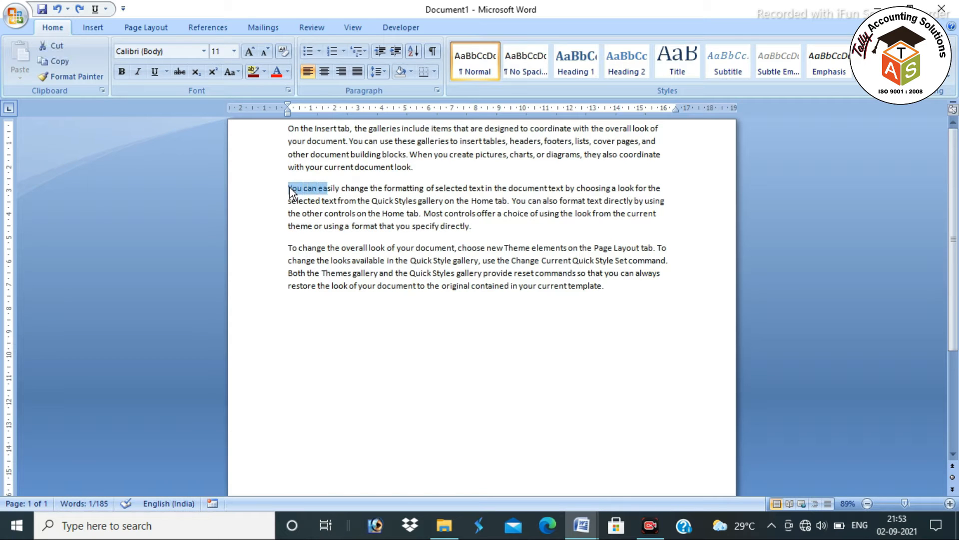
pyautogui.hotkey('shift', 'Down')
pyautogui.hotkey('shift', 'Down')
pyautogui.hotkey('shift', 'Down')
pyautogui.hotkey('shift', 'Right')
pyautogui.hotkey('shift', 'Right')
pyautogui.hotkey('shift', 'Right')
pyautogui.hotkey('shift', 'Right')
pyautogui.hotkey('shift', 'Right')
pyautogui.hotkey('shift', 'Right')
pyautogui.hotkey('shift', 'Right')
pyautogui.hotkey('shift', 'Right')
pyautogui.hotkey('shift', 'Right')
pyautogui.hotkey('shift', 'Right')
pyautogui.hotkey('shift', 'Right')
pyautogui.hotkey('shift', 'Right')
pyautogui.hotkey('shift', 'Right')
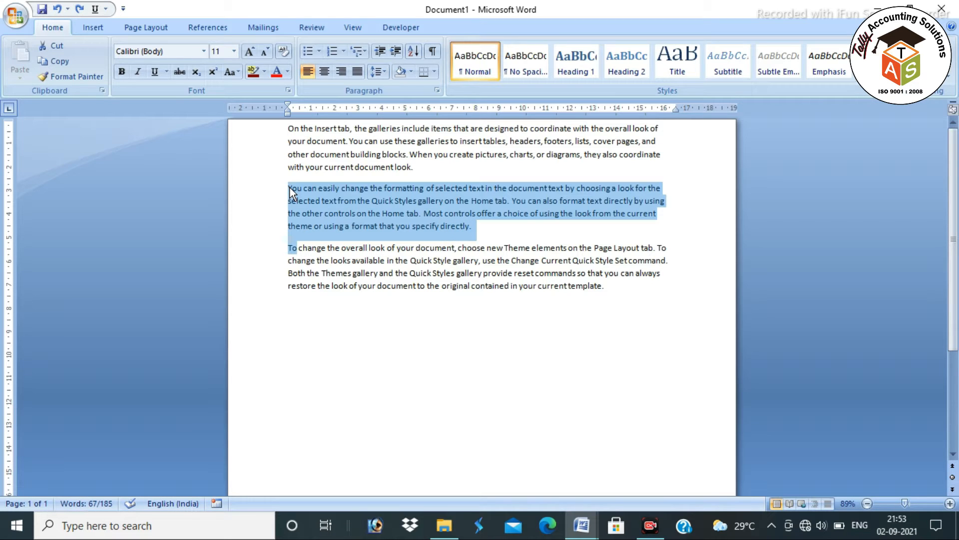
pyautogui.press('Right')
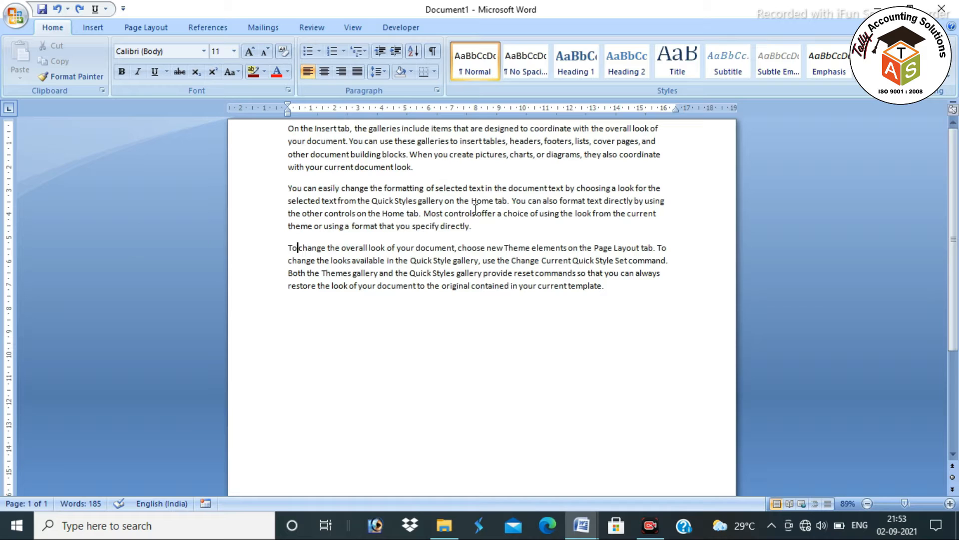
pyautogui.doubleClick(451, 187)
pyautogui.doubleClick(598, 188)
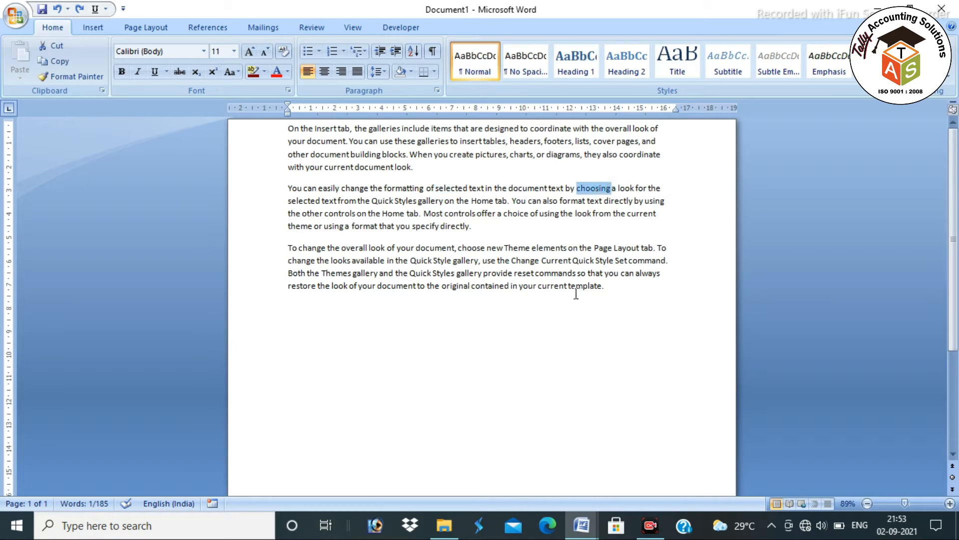
pyautogui.tripleClick(447, 189)
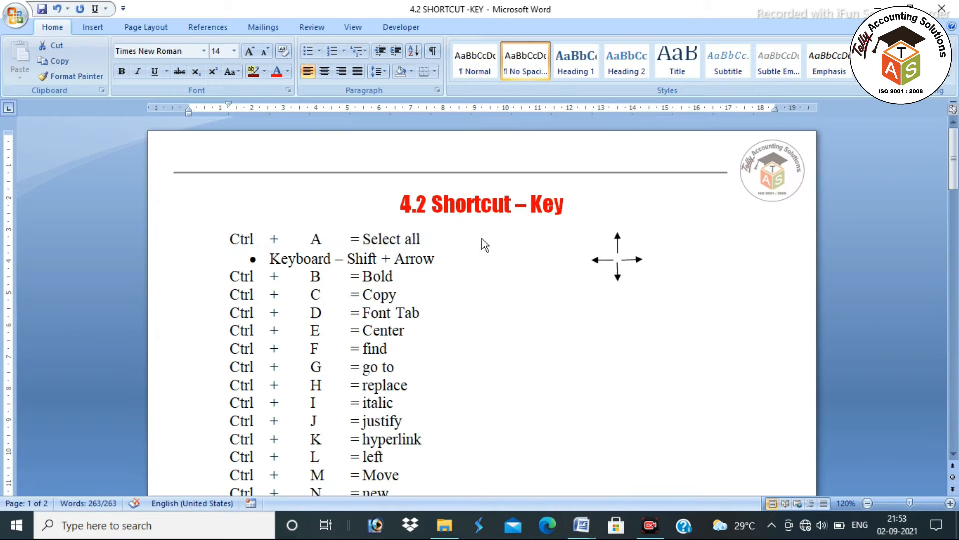
# Select the first sample paragraph and make it bold with Ctrl+B
pyautogui.tripleClick(388, 240)
pyautogui.tripleClick(239, 274)
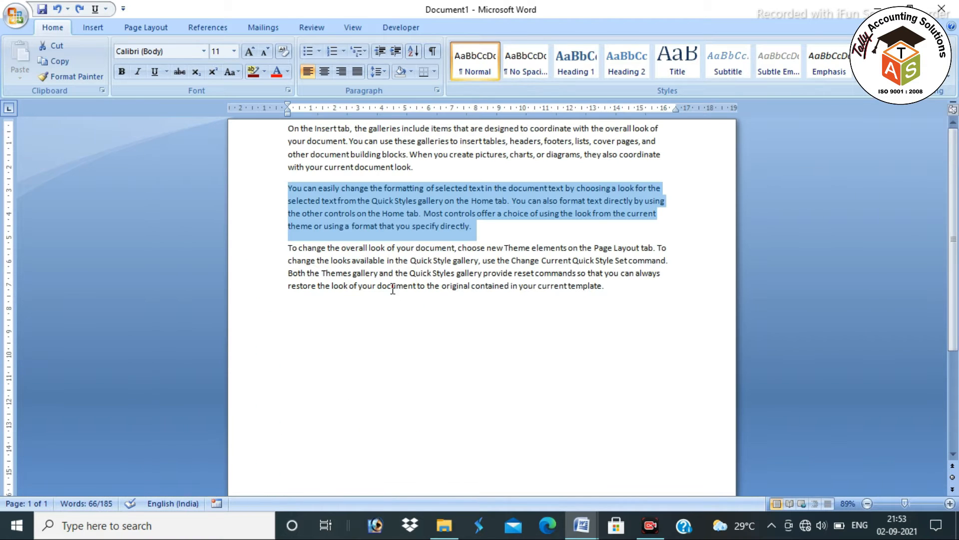
pyautogui.click(512, 313)
pyautogui.moveTo(291, 129); pyautogui.dragTo(421, 171)
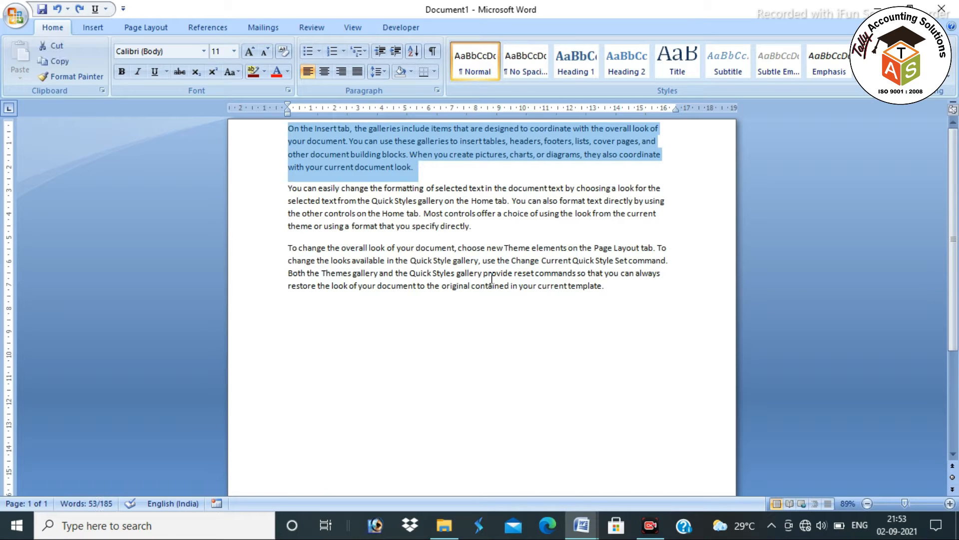
pyautogui.hotkey('ctrl', 'b')
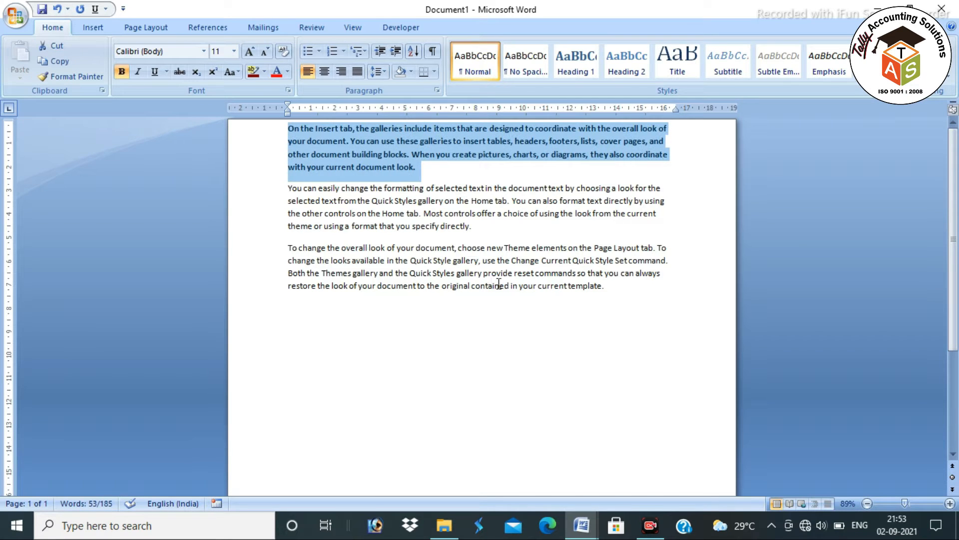
pyautogui.press('Right')
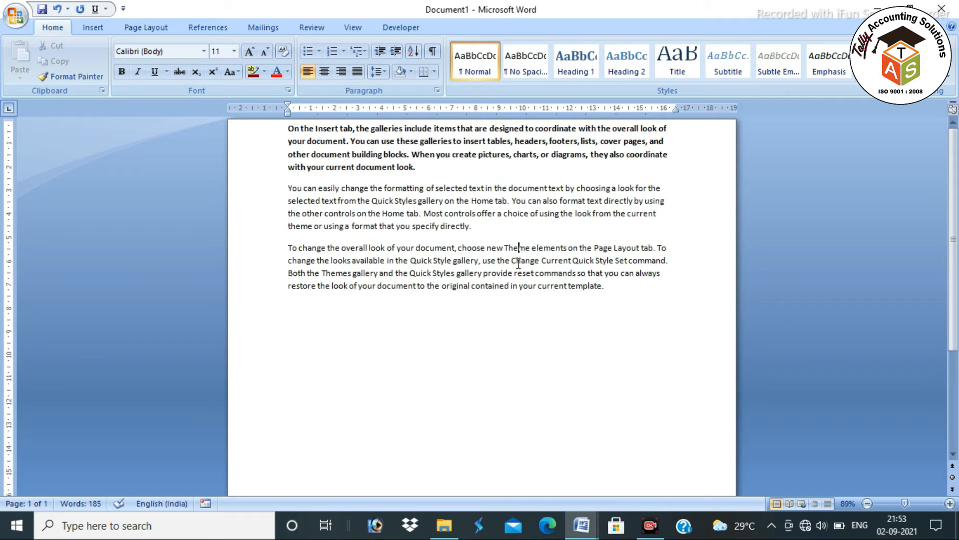
# Add and remove a blank line before the second paragraph, then return to the shortcut-key document
pyautogui.scroll(3, 520, 264)
pyautogui.click(224, 134)
pyautogui.click(431, 215)
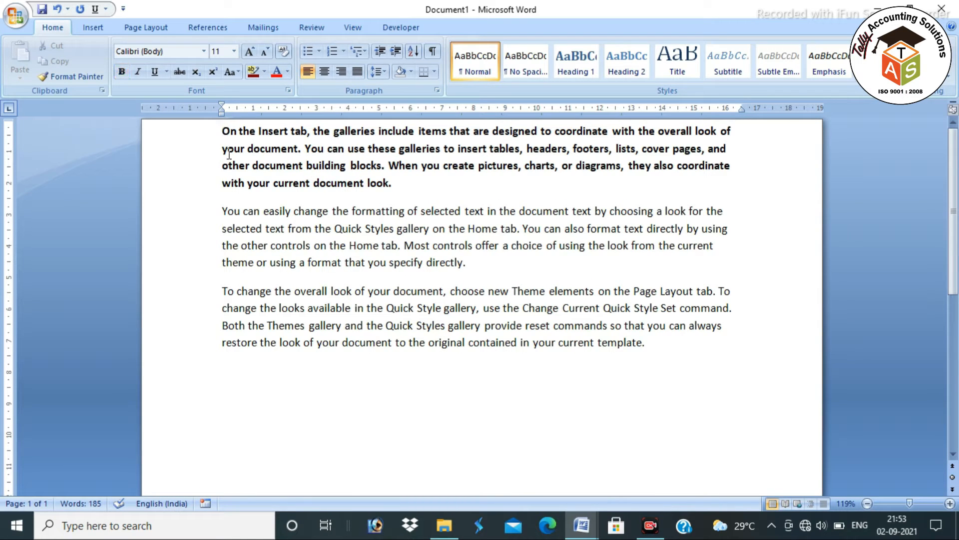
pyautogui.click(224, 131)
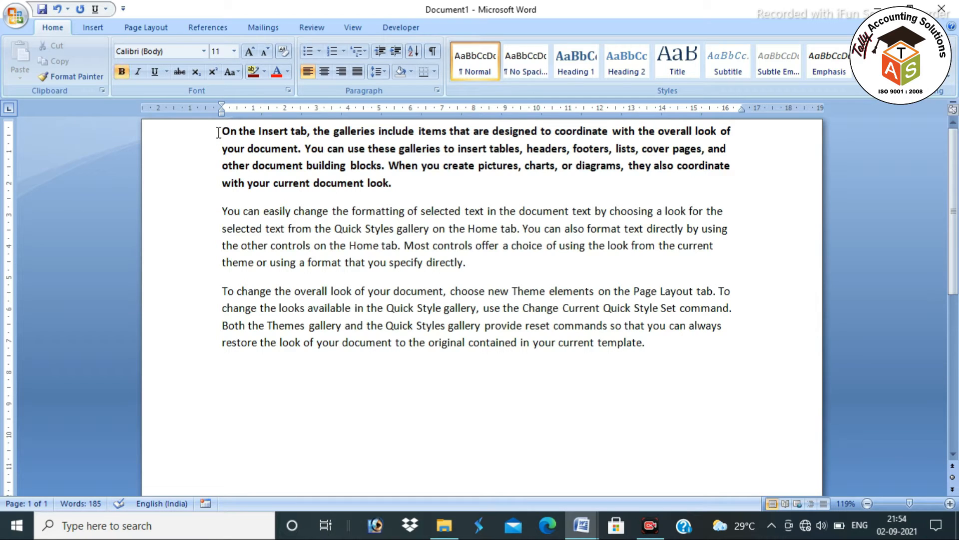
pyautogui.scroll(2, 303, 299)
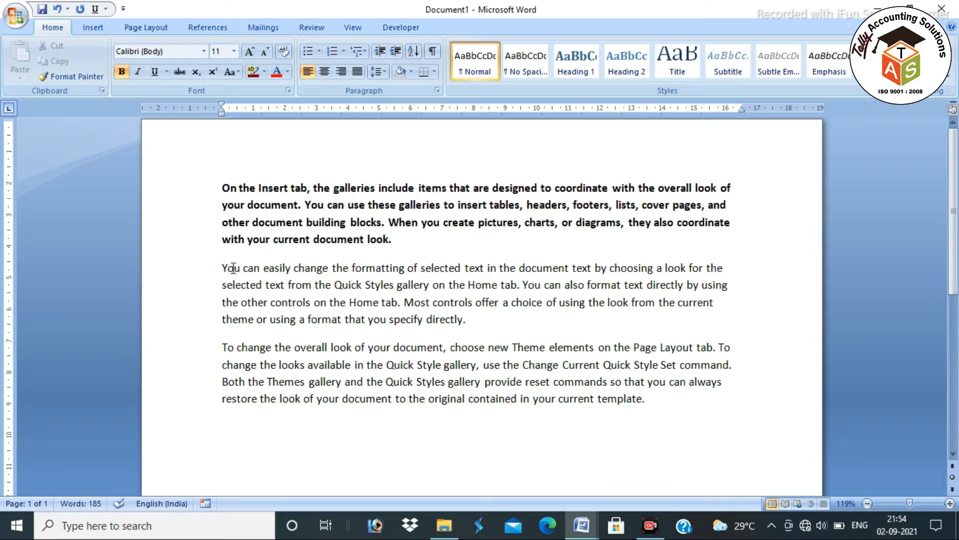
pyautogui.click(223, 265)
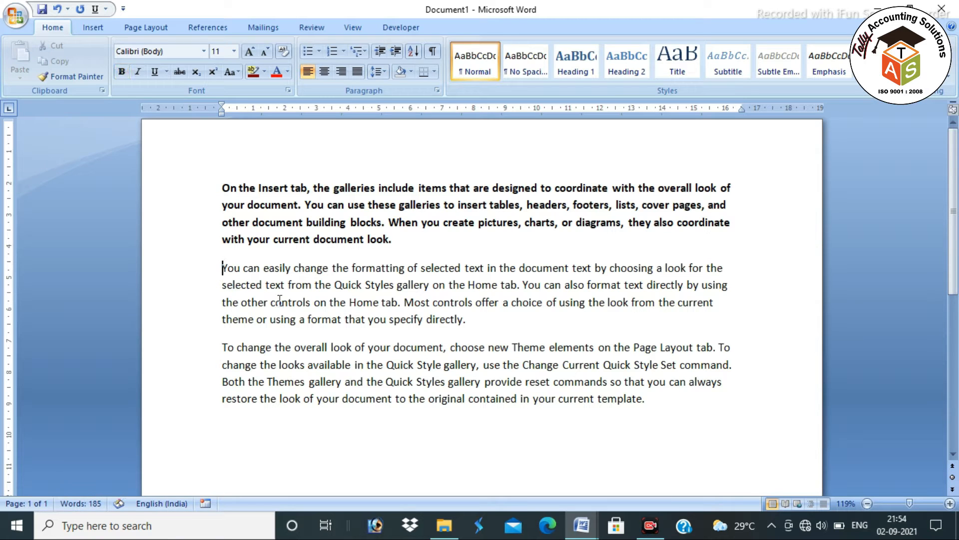
pyautogui.press('Return')
pyautogui.press('Return')
pyautogui.press('Return')
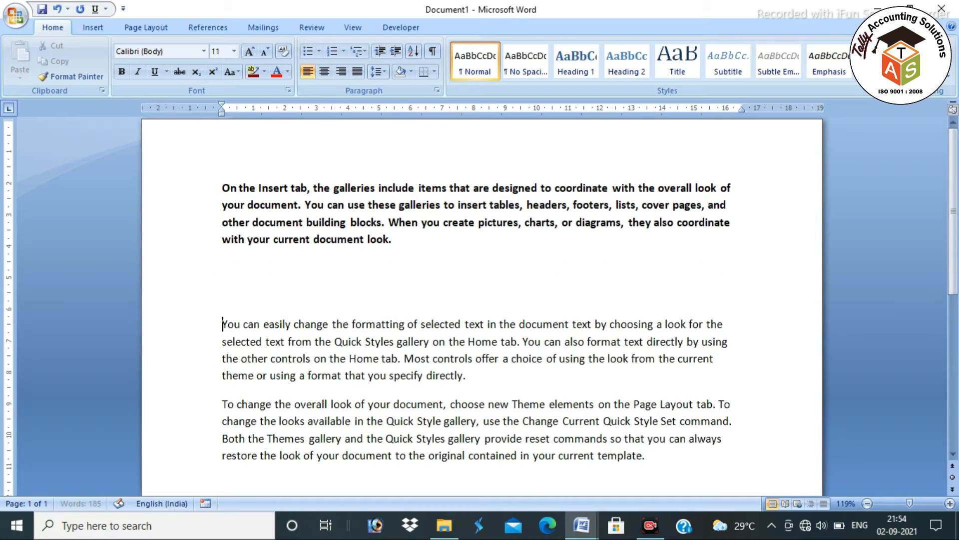
pyautogui.press('BackSpace')
pyautogui.press('BackSpace')
pyautogui.press('BackSpace')
pyautogui.click(497, 324)
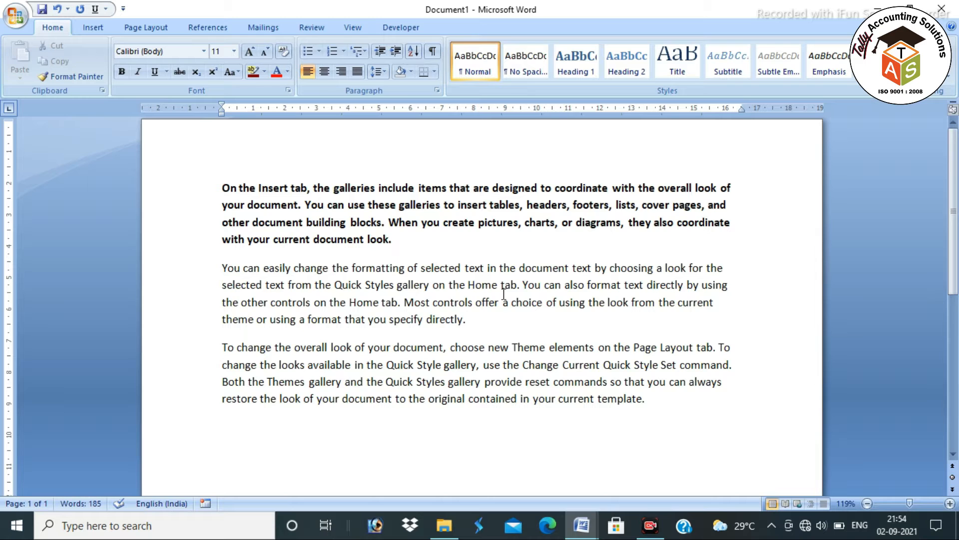
pyautogui.hotkey('alt', 'Tab')
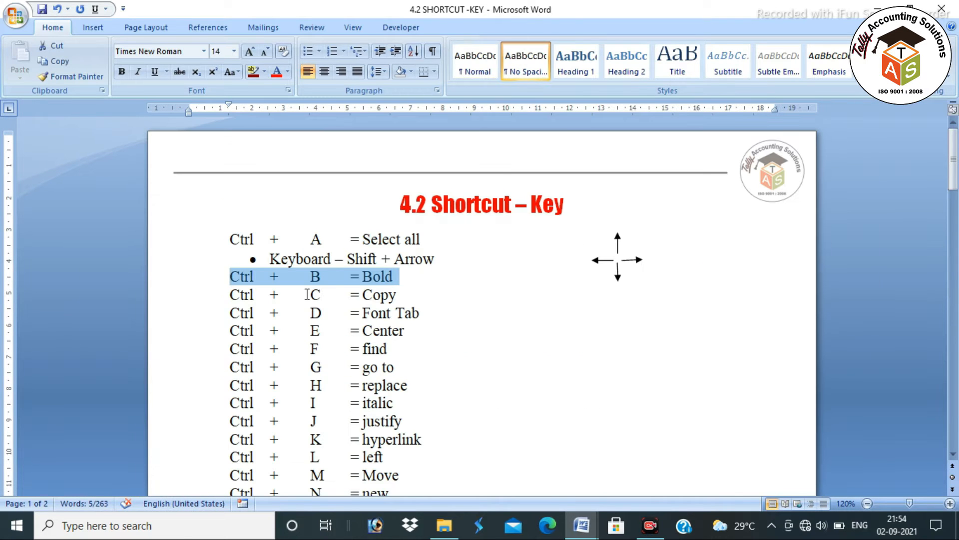
# Copy the bold first paragraph and paste it below the last paragraph
pyautogui.moveTo(233, 294); pyautogui.dragTo(400, 296)
pyautogui.hotkey('alt', 'Tab')
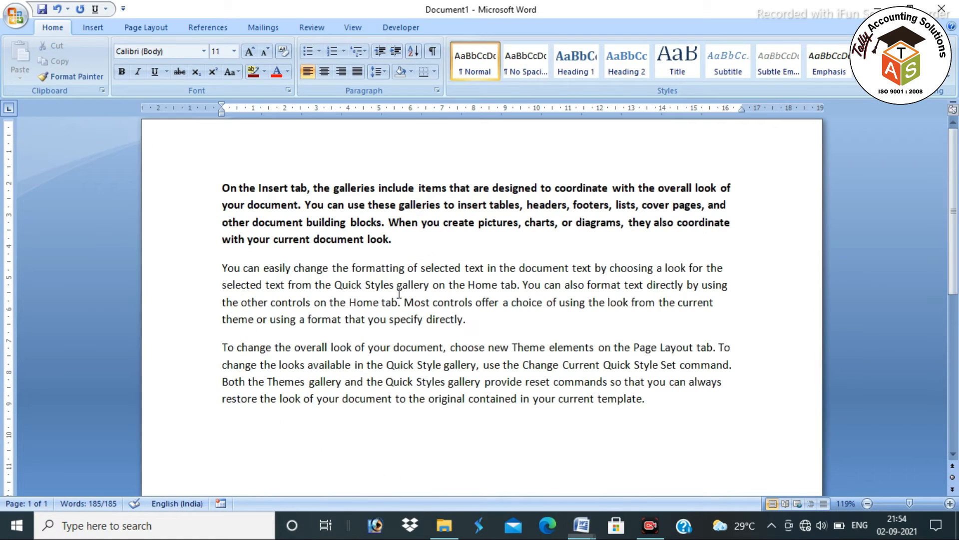
pyautogui.moveTo(223, 187); pyautogui.dragTo(397, 236)
pyautogui.hotkey('ctrl', 'c')
pyautogui.click(235, 428)
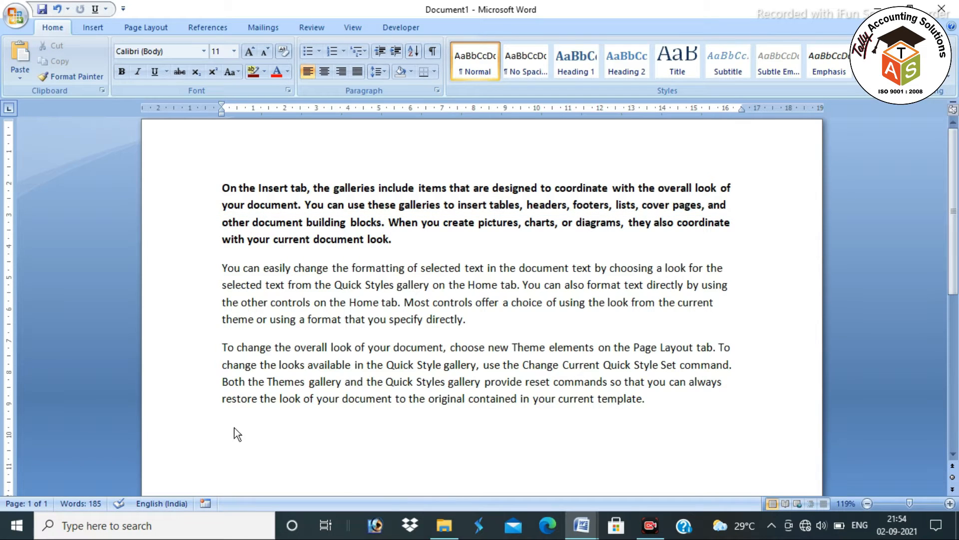
pyautogui.hotkey('ctrl', 'v')
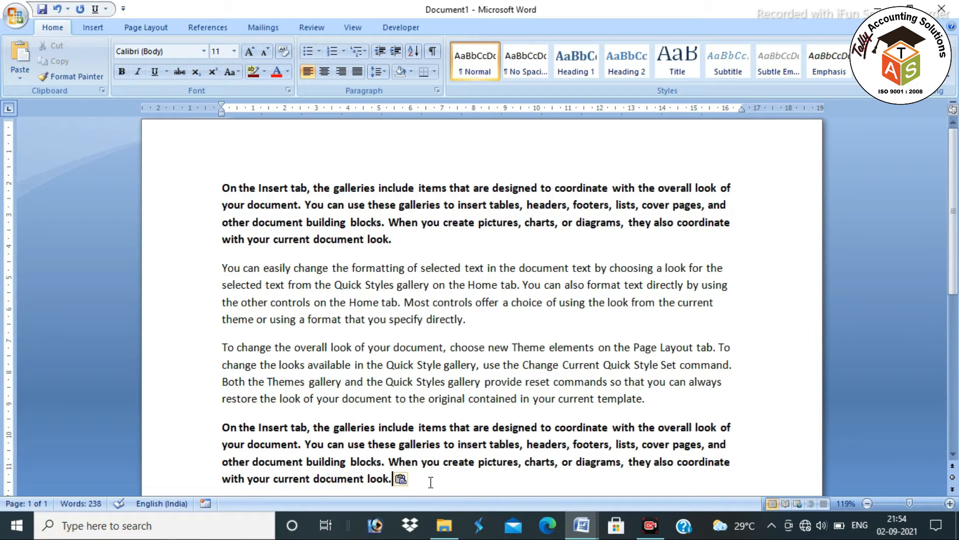
# Paste more copies at the document's end, bringing Document1 to 450 words
pyautogui.click(398, 235)
pyautogui.moveTo(398, 235); pyautogui.dragTo(223, 188)
pyautogui.click(439, 472)
pyautogui.moveTo(439, 472); pyautogui.dragTo(443, 475)
pyautogui.click(445, 479)
pyautogui.press('Return')
pyautogui.scroll(-3, 445, 478)
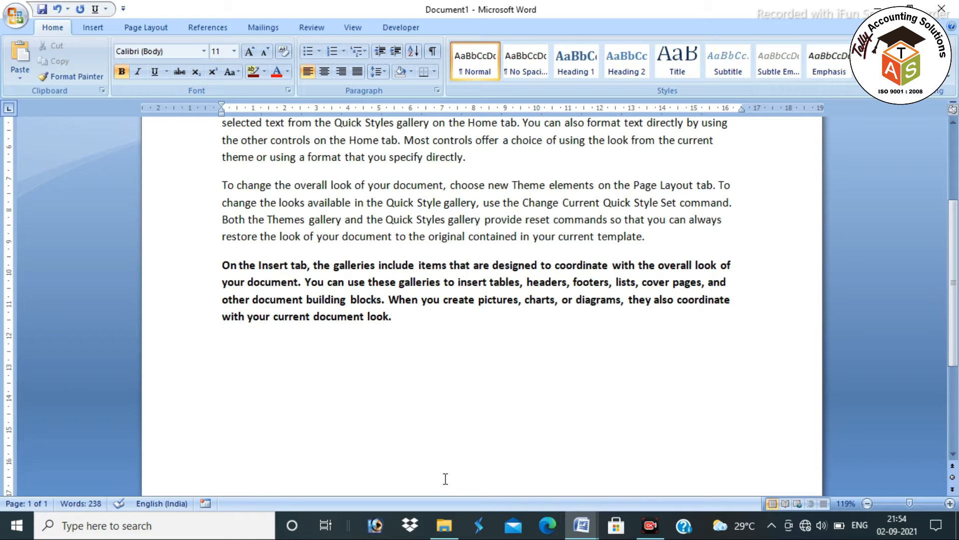
pyautogui.hotkey('ctrl', 'v')
pyautogui.hotkey('ctrl', 'v')
pyautogui.hotkey('ctrl', 'v')
pyautogui.hotkey('ctrl', 'v')
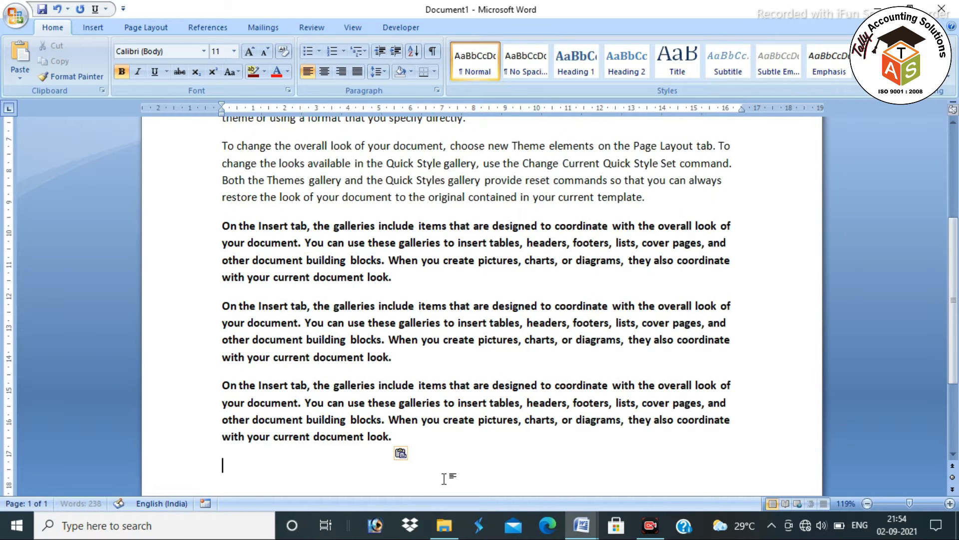
pyautogui.scroll(5, 442, 478)
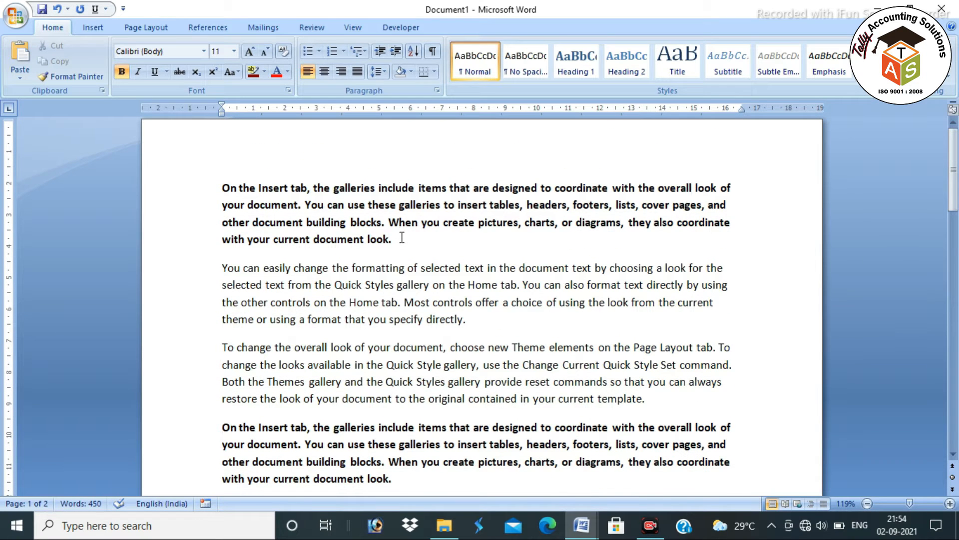
pyautogui.hotkey('alt', 'Tab')
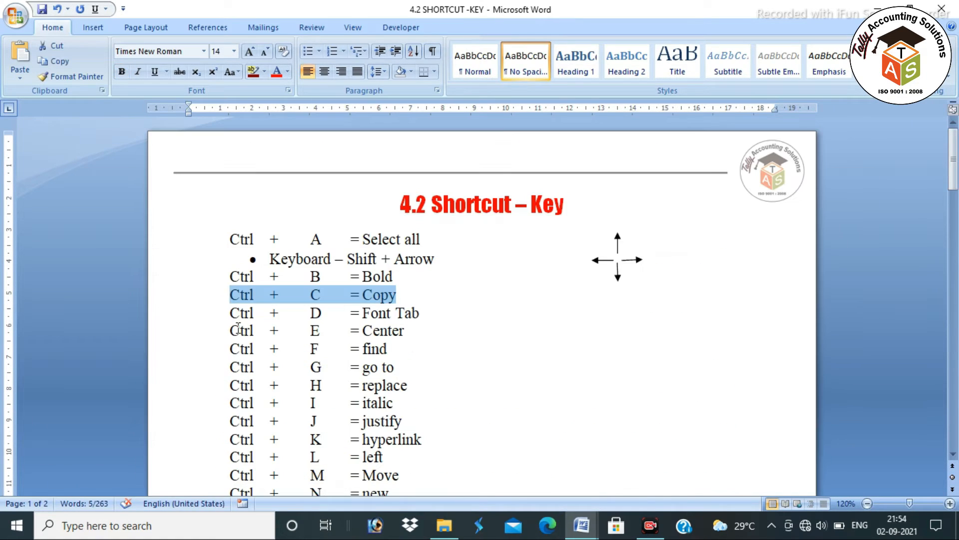
# Open the Font dialog on Document1 with Ctrl+D, then cancel it without changes
pyautogui.moveTo(233, 315); pyautogui.dragTo(408, 315)
pyautogui.hotkey('alt', 'Tab')
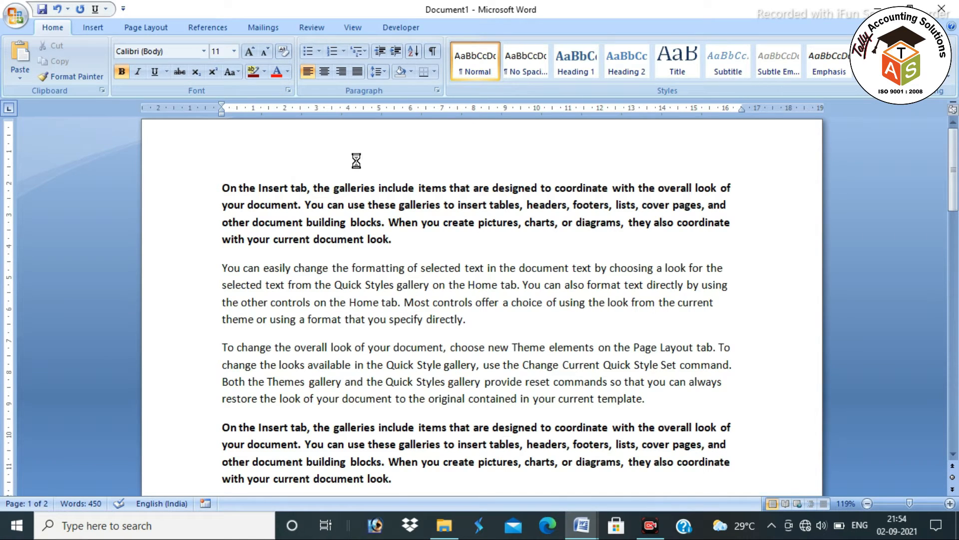
pyautogui.hotkey('ctrl', 'd')
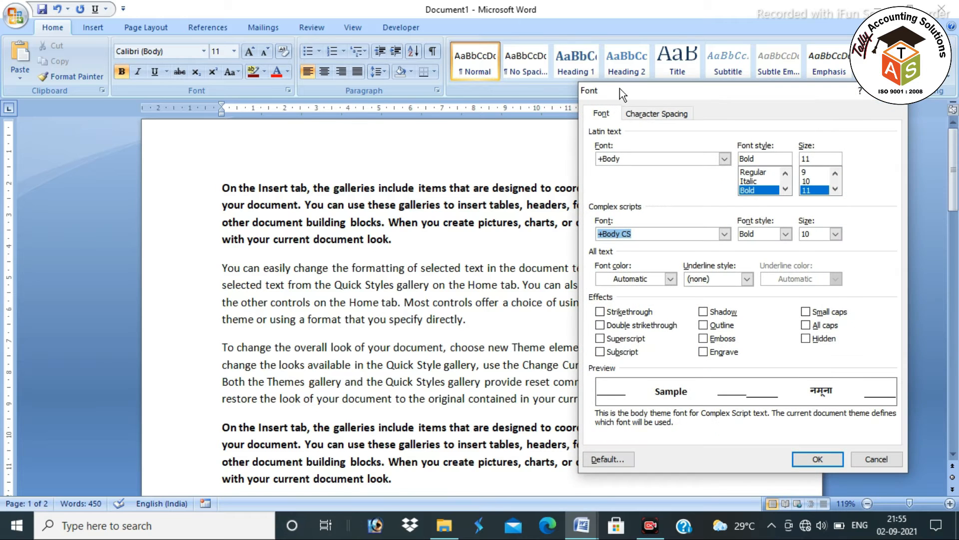
pyautogui.moveTo(622, 94); pyautogui.dragTo(635, 96)
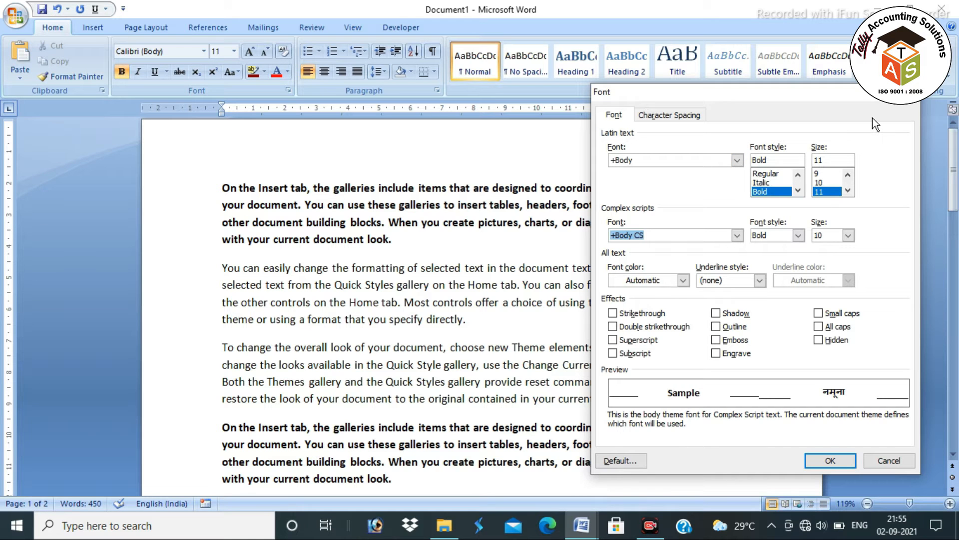
pyautogui.press('Escape')
pyautogui.hotkey('ctrl', 'd')
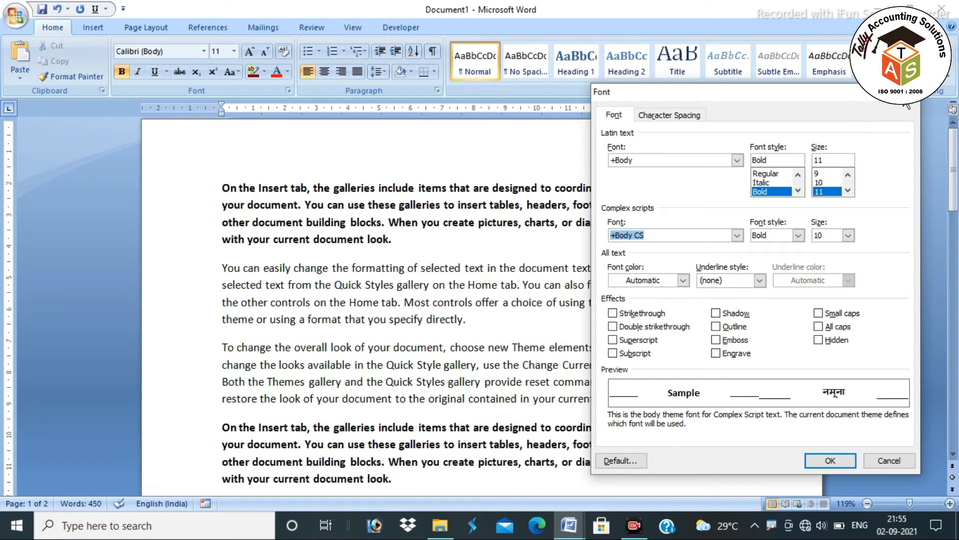
pyautogui.click(911, 93)
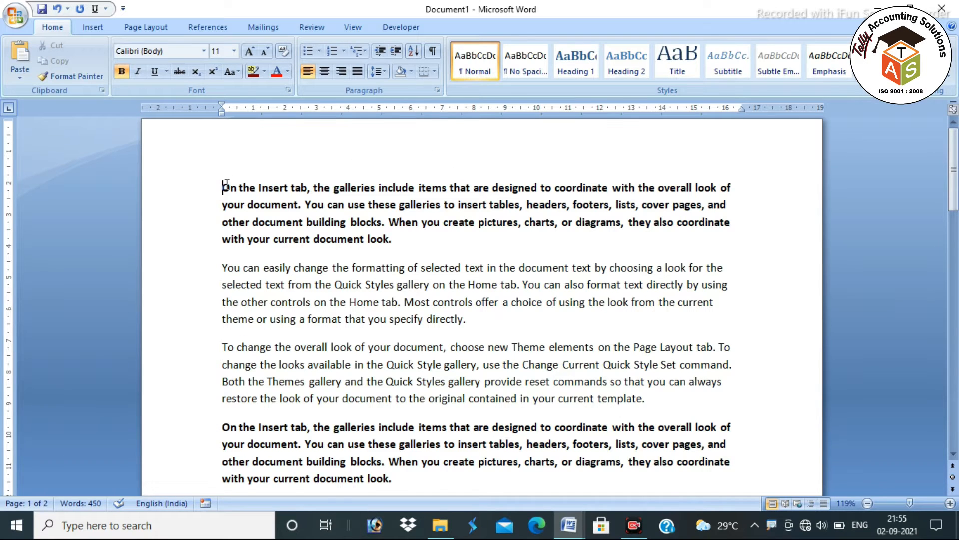
# Add a centred title line 'THE KING OF INDIA' above the first paragraph and select it
pyautogui.press('Return')
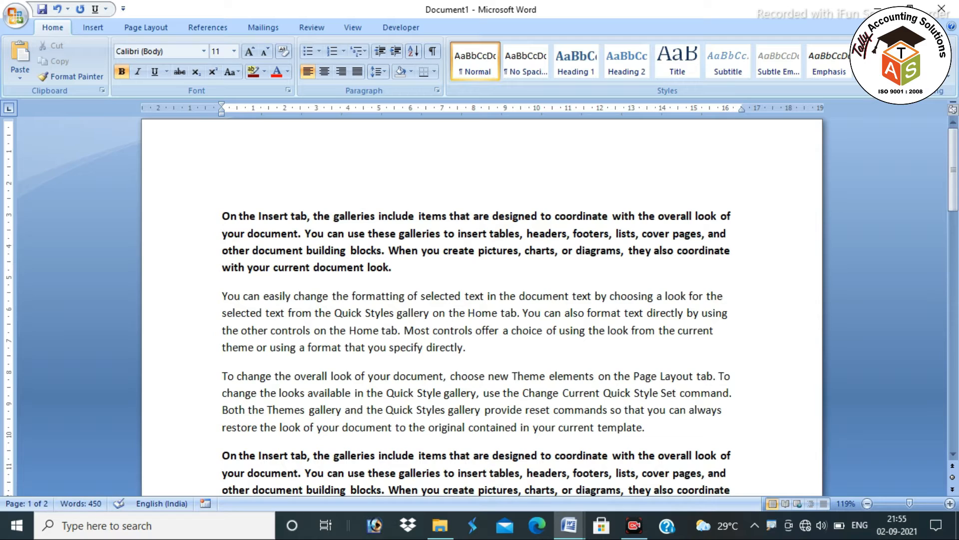
pyautogui.hotkey('ctrl', 'e')
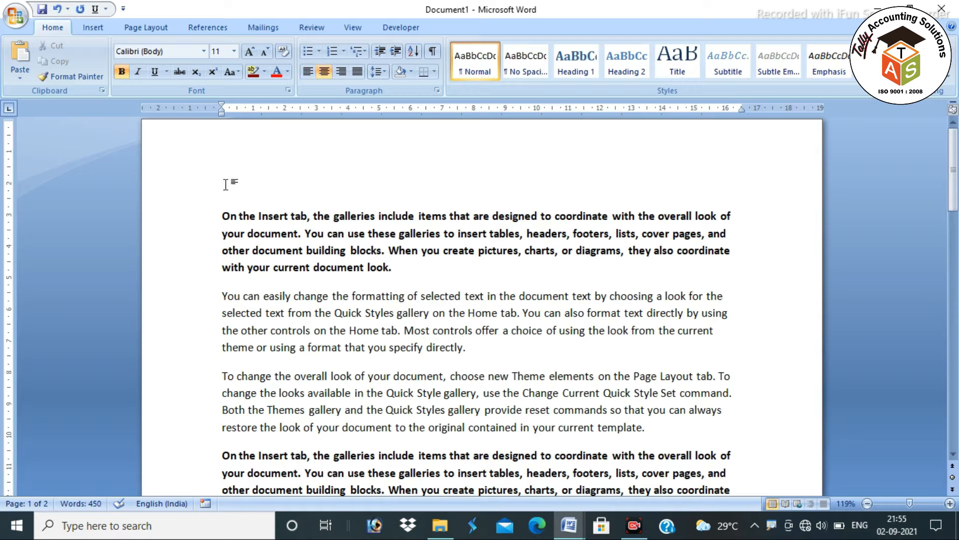
pyautogui.write('THE KING OF INDIA')
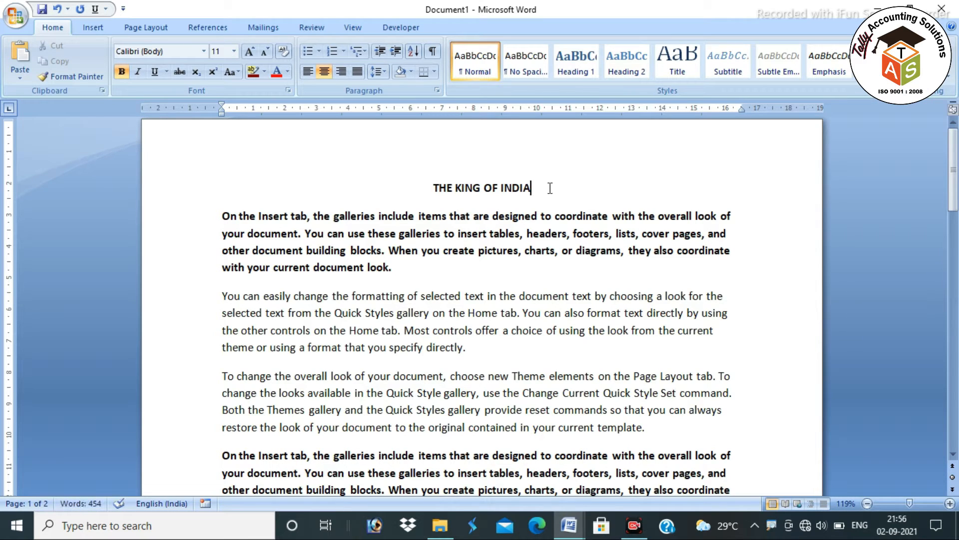
pyautogui.moveTo(561, 186); pyautogui.dragTo(435, 186)
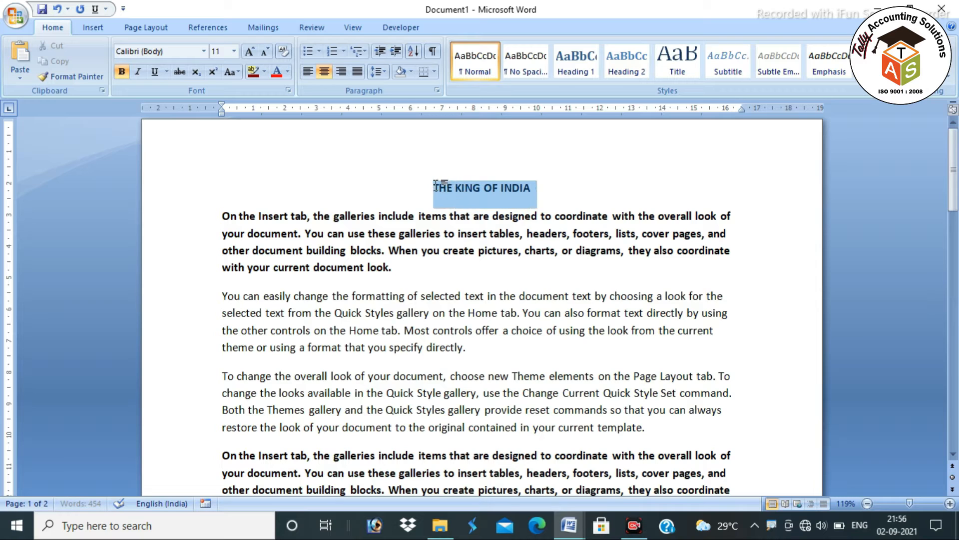
# Grow the title to 26, shrink to 14, grow to 22, then pick 26 pt
pyautogui.click(250, 52)
pyautogui.click(251, 52)
pyautogui.click(251, 52)
pyautogui.click(250, 51)
pyautogui.click(251, 52)
pyautogui.click(250, 52)
pyautogui.click(250, 52)
pyautogui.click(250, 52)
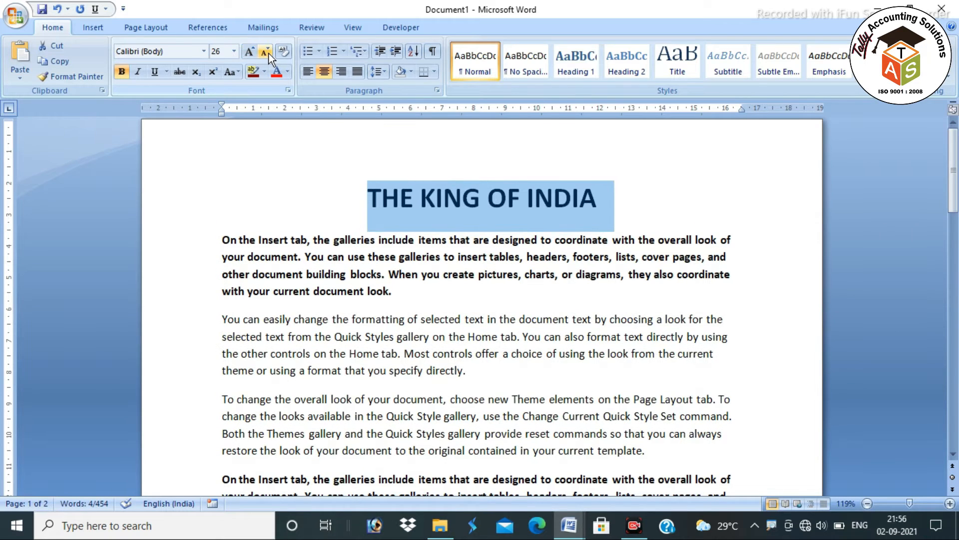
pyautogui.click(265, 52)
pyautogui.click(265, 52)
pyautogui.click(265, 52)
pyautogui.click(266, 52)
pyautogui.click(266, 52)
pyautogui.click(265, 52)
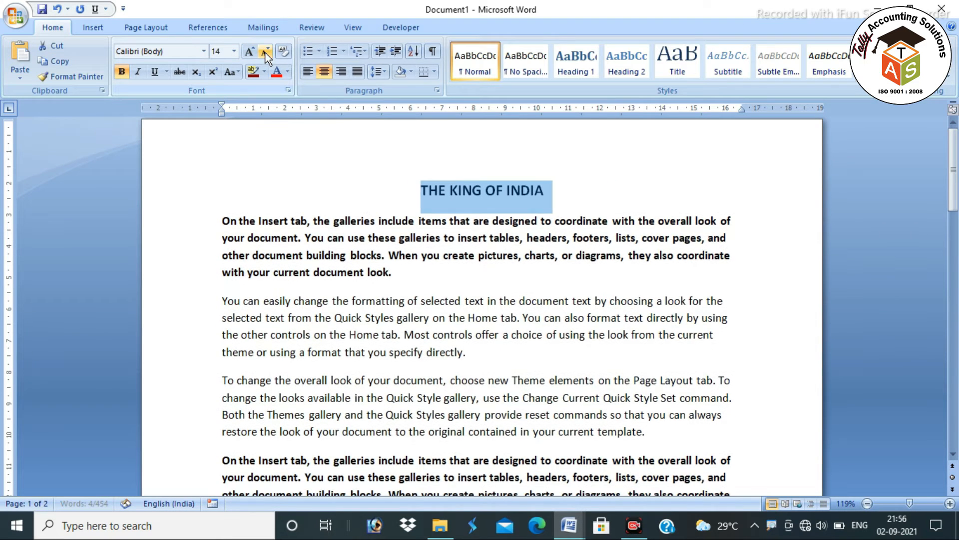
pyautogui.click(249, 52)
pyautogui.click(249, 51)
pyautogui.click(248, 52)
pyautogui.click(249, 52)
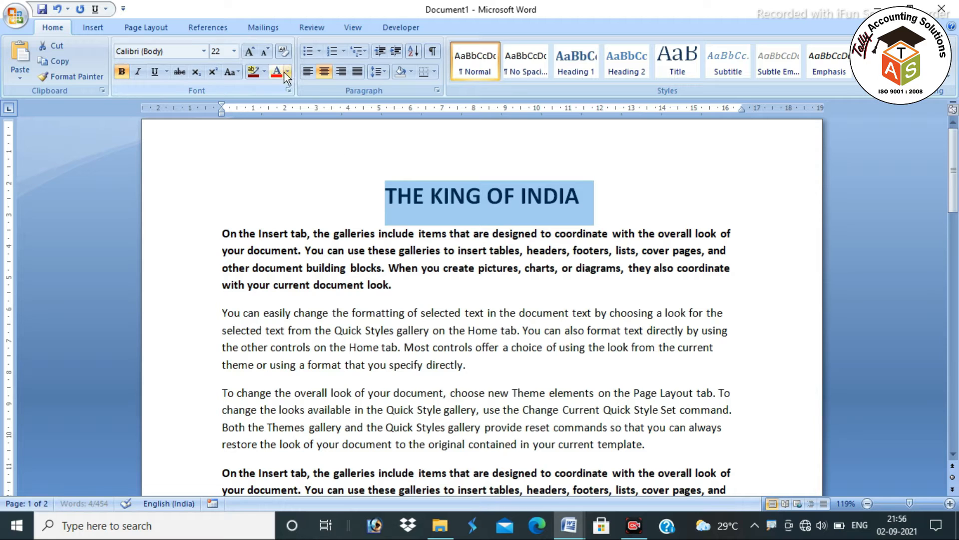
pyautogui.click(234, 51)
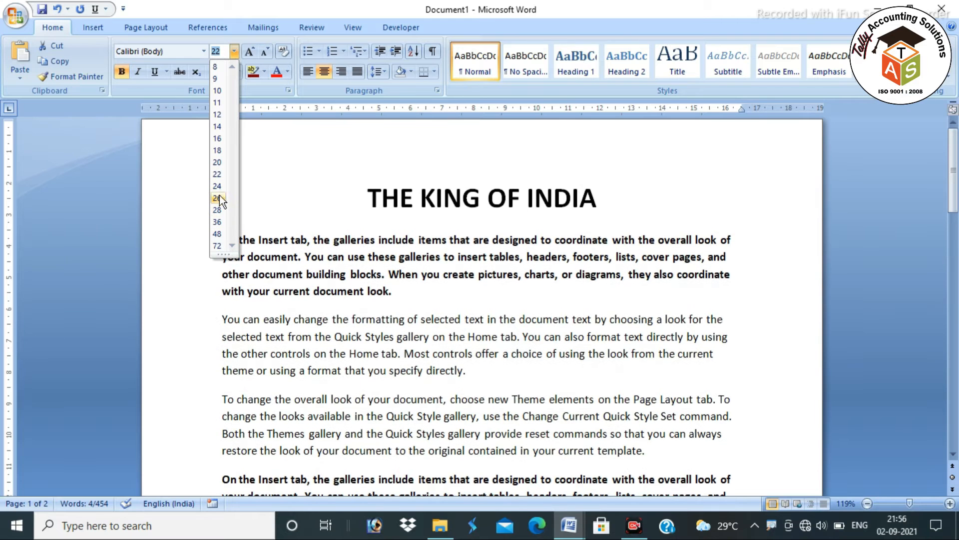
pyautogui.click(218, 198)
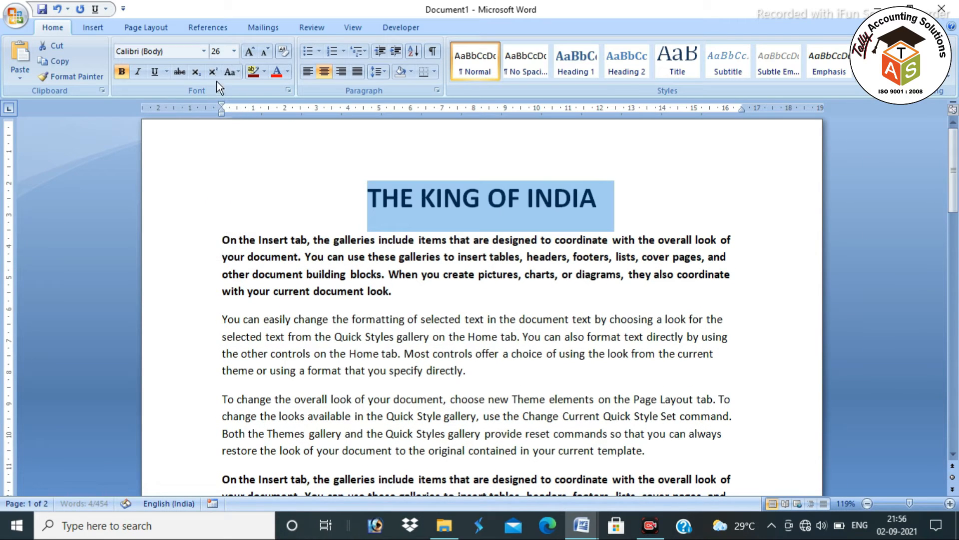
pyautogui.click(206, 52)
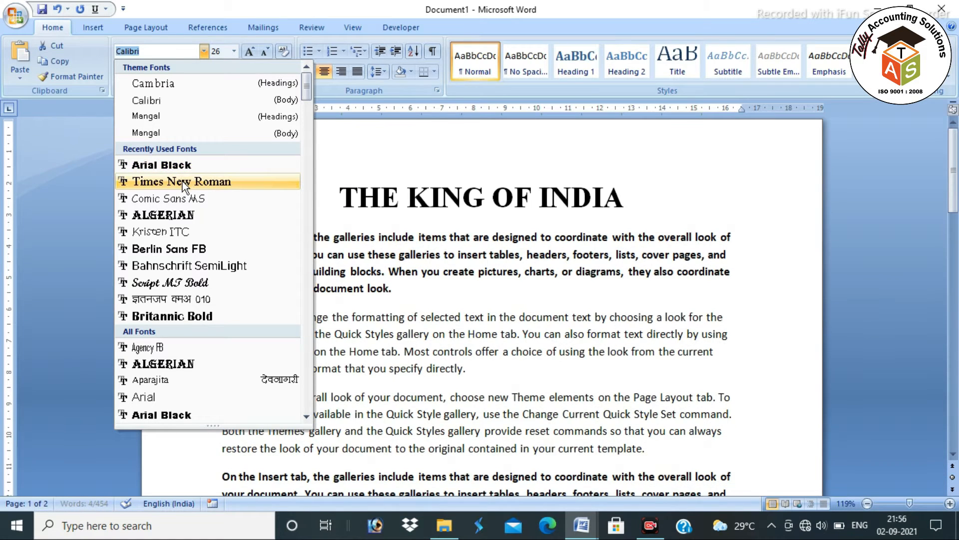
# Set the selected title's font to Arial Black from the font list
pyautogui.scroll(-15, 178, 215)
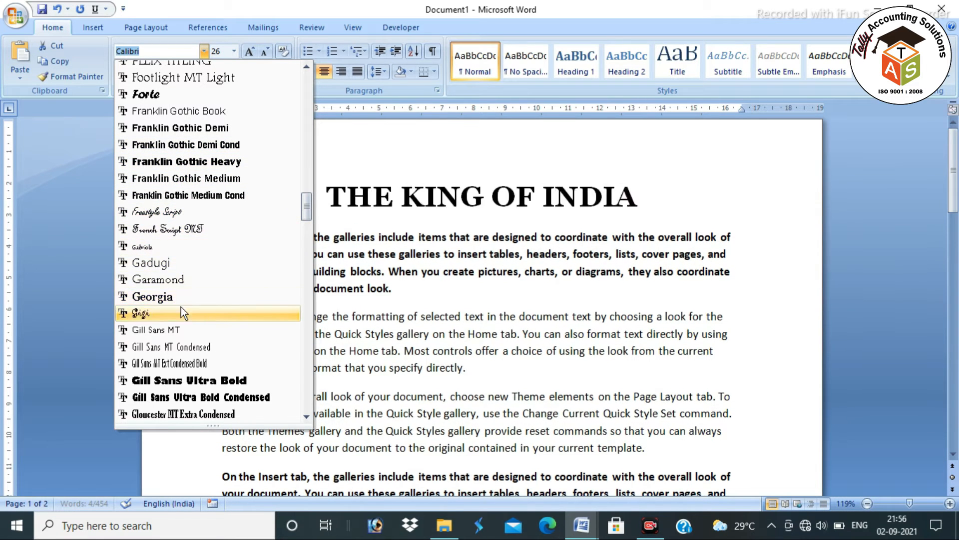
pyautogui.scroll(15, 191, 331)
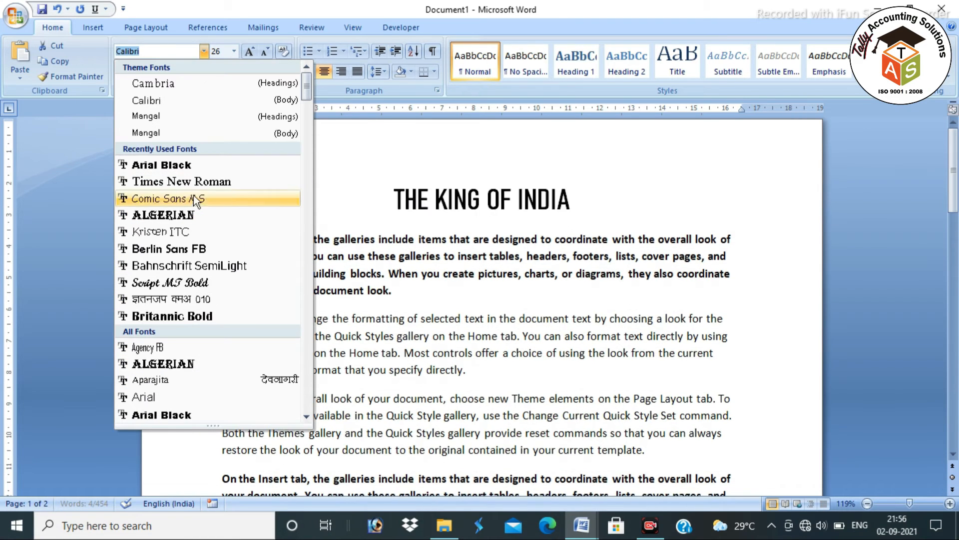
pyautogui.click(190, 166)
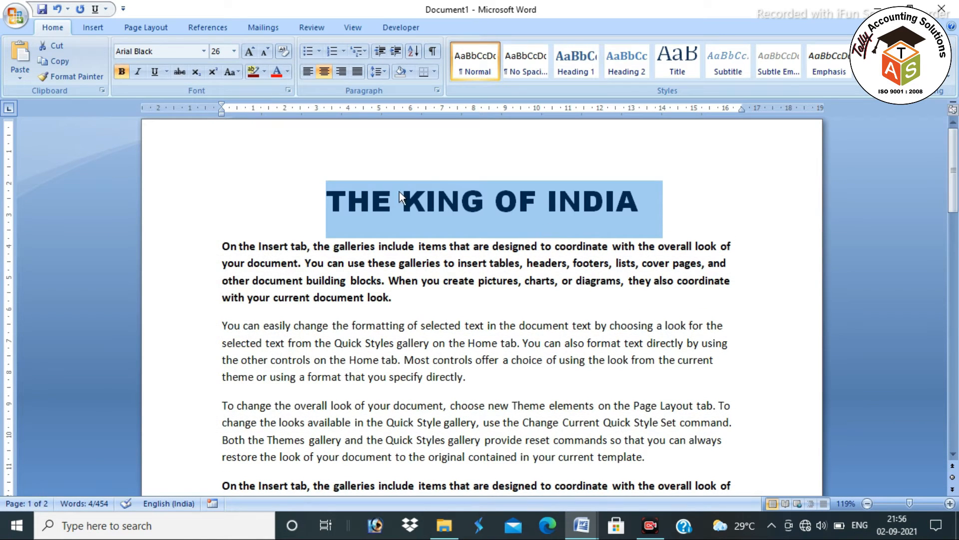
pyautogui.click(289, 72)
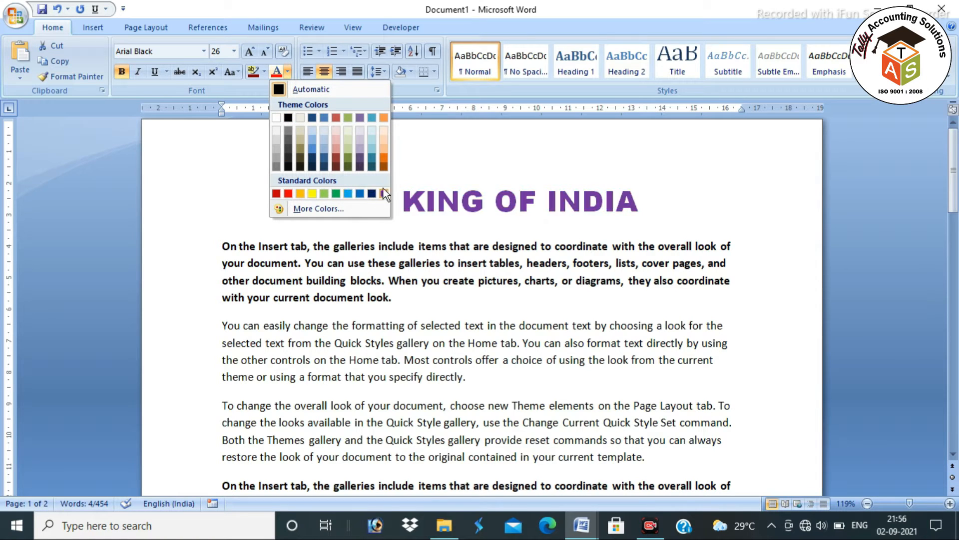
# Colour the title red, then toggle italic and underline on and back off
pyautogui.click(292, 191)
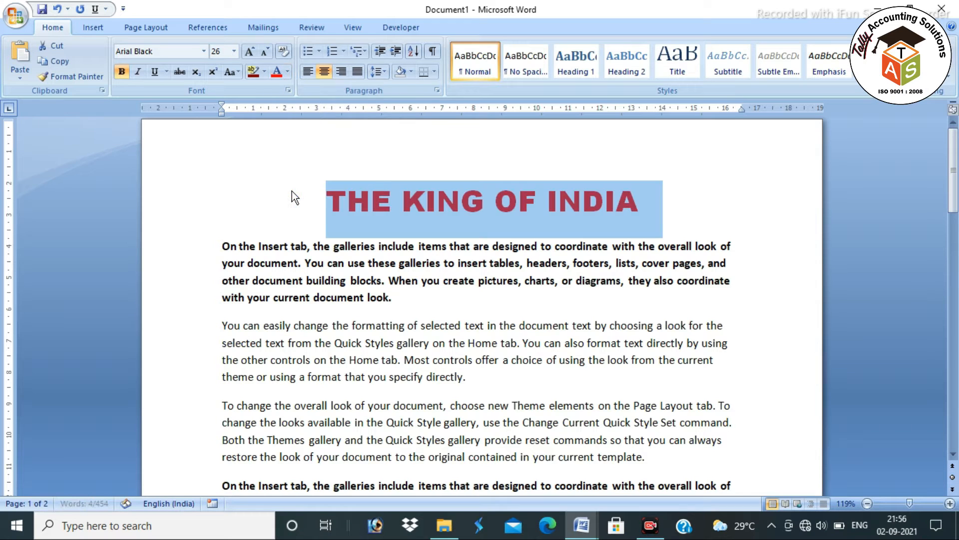
pyautogui.click(138, 72)
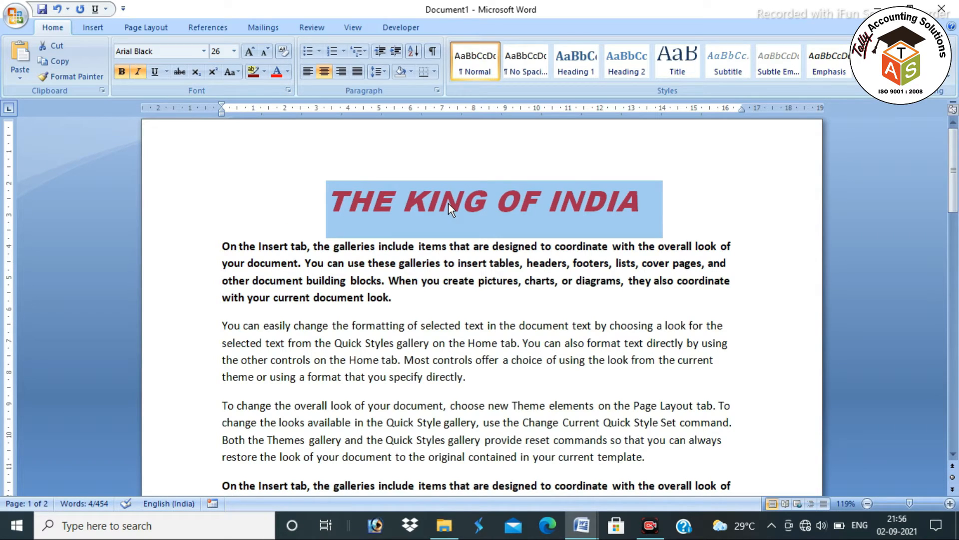
pyautogui.click(139, 73)
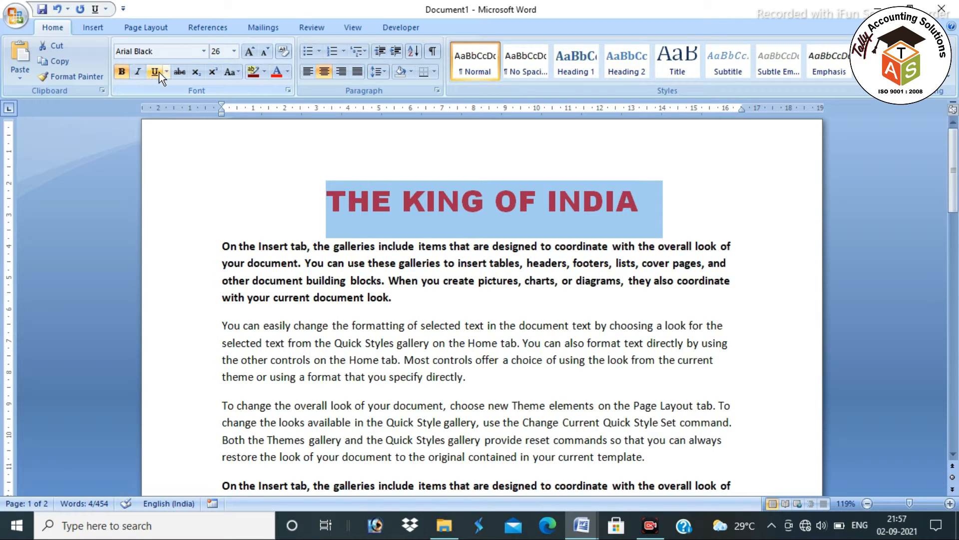
pyautogui.click(154, 71)
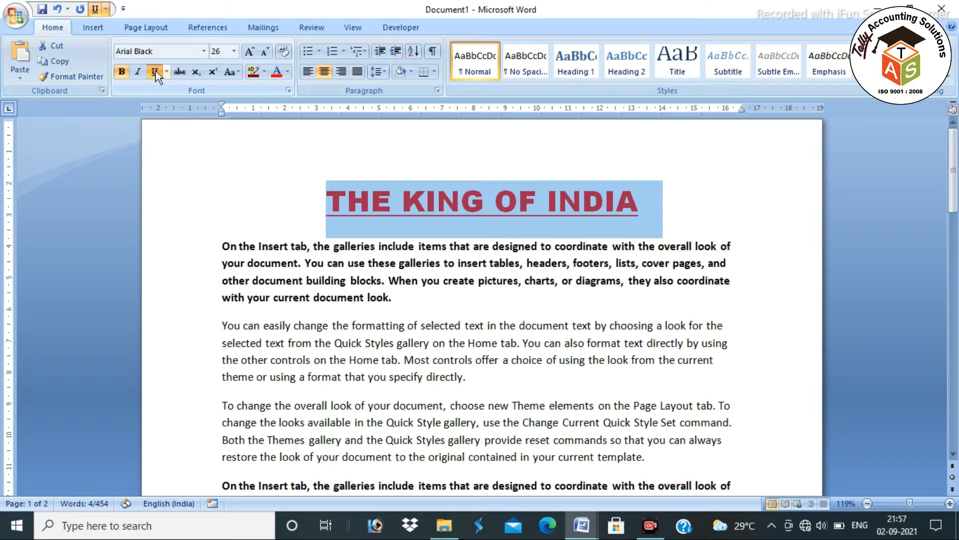
pyautogui.click(328, 199)
pyautogui.moveTo(328, 200); pyautogui.dragTo(639, 200)
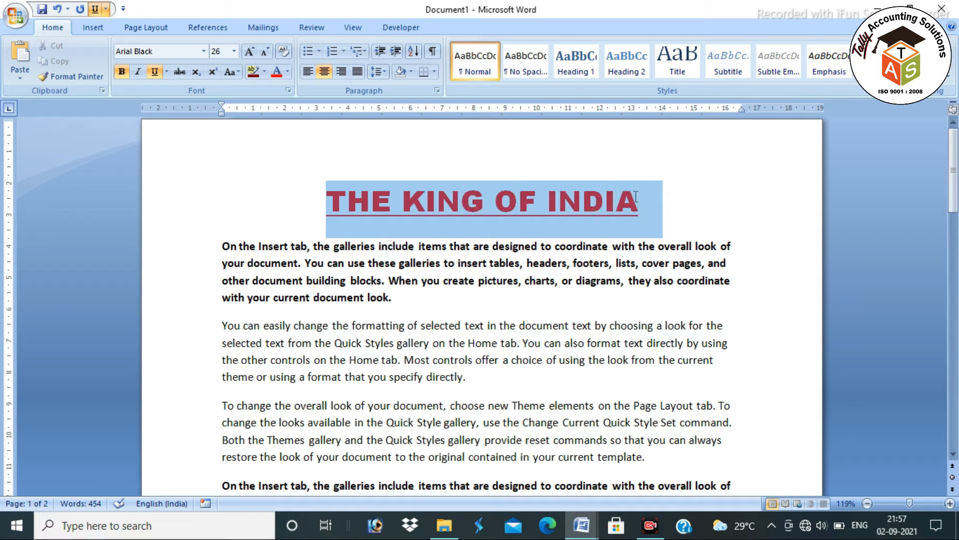
pyautogui.hotkey('ctrl', 'u')
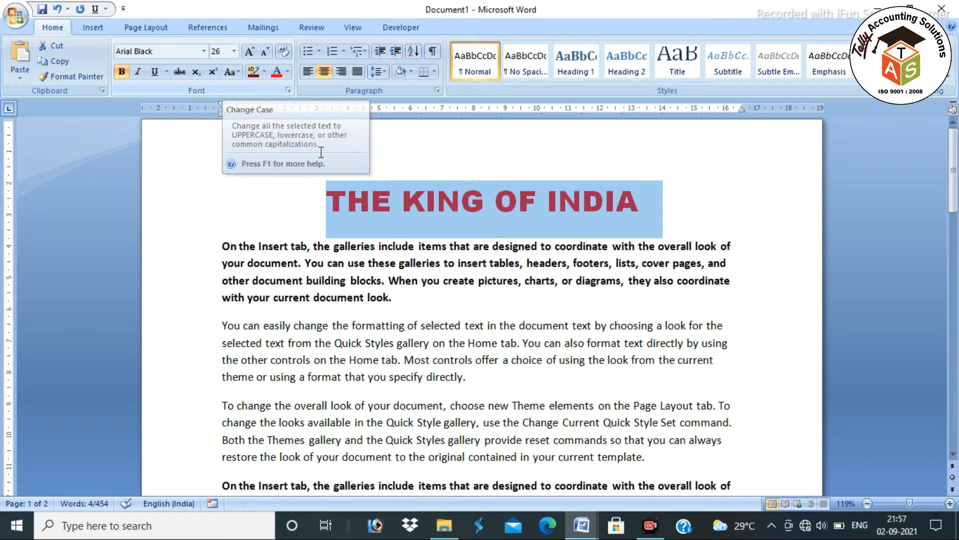
pyautogui.click(648, 201)
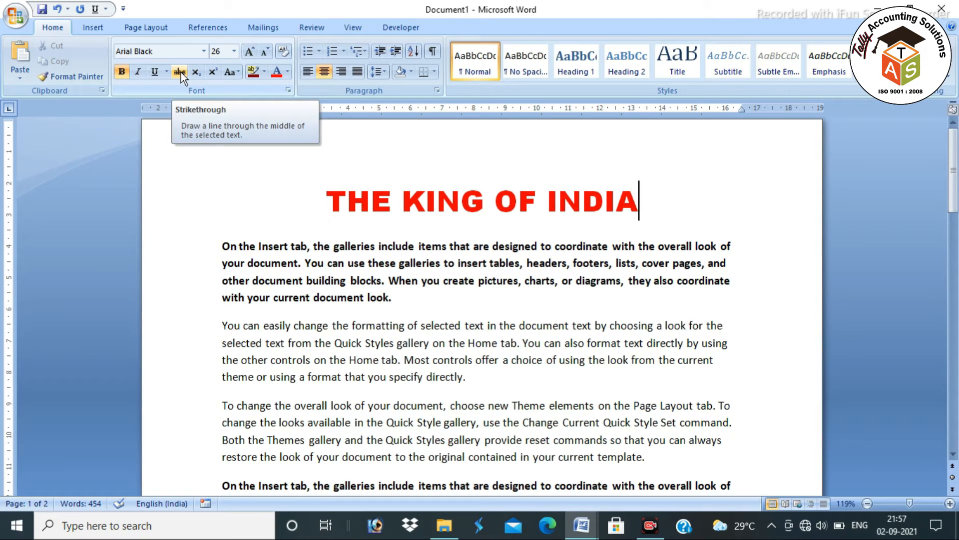
pyautogui.moveTo(321, 196); pyautogui.dragTo(721, 223)
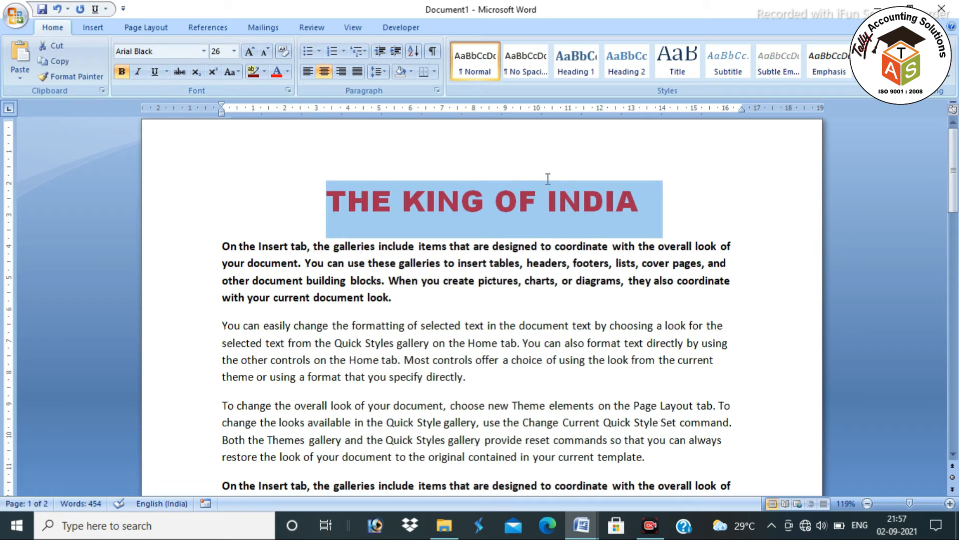
pyautogui.click(182, 75)
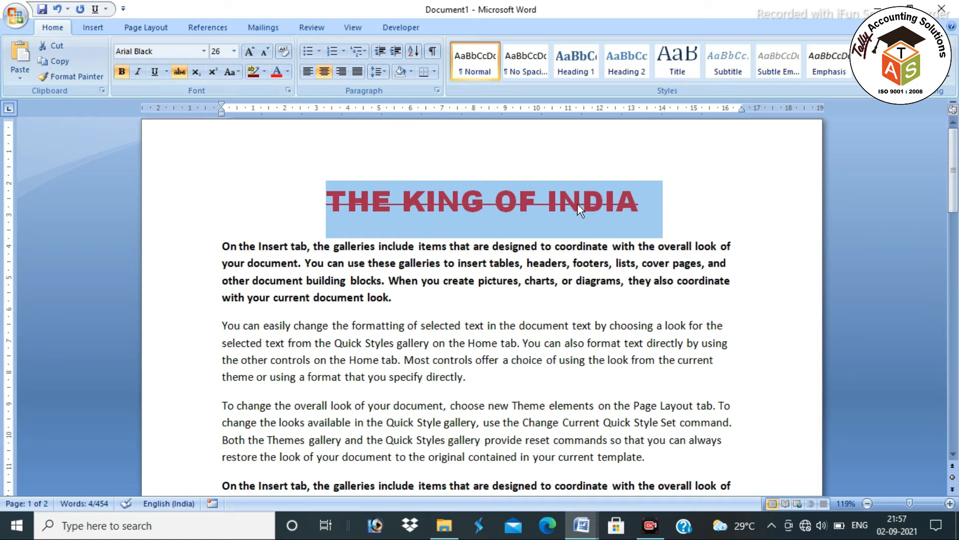
pyautogui.click(655, 203)
pyautogui.moveTo(655, 204); pyautogui.dragTo(619, 222)
pyautogui.click(419, 246)
pyautogui.click(180, 72)
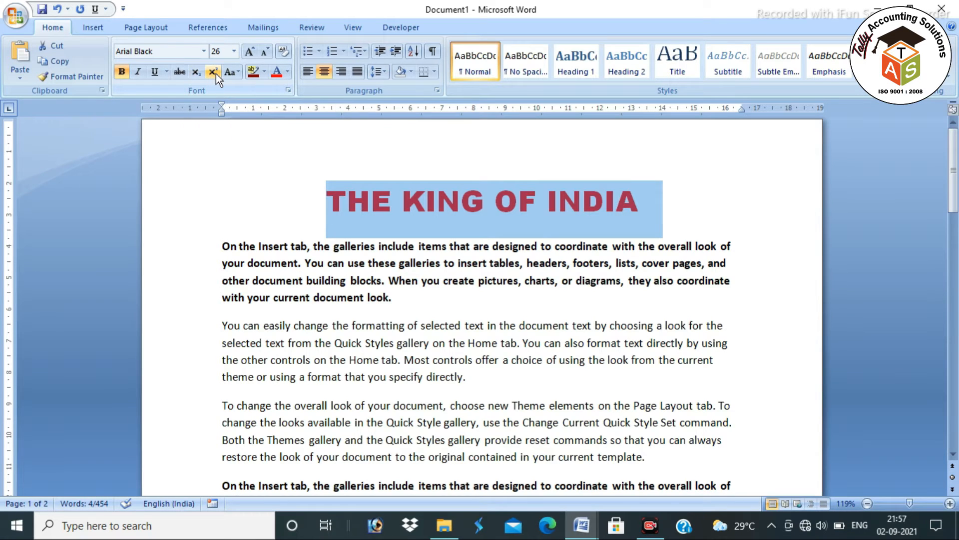
pyautogui.click(655, 205)
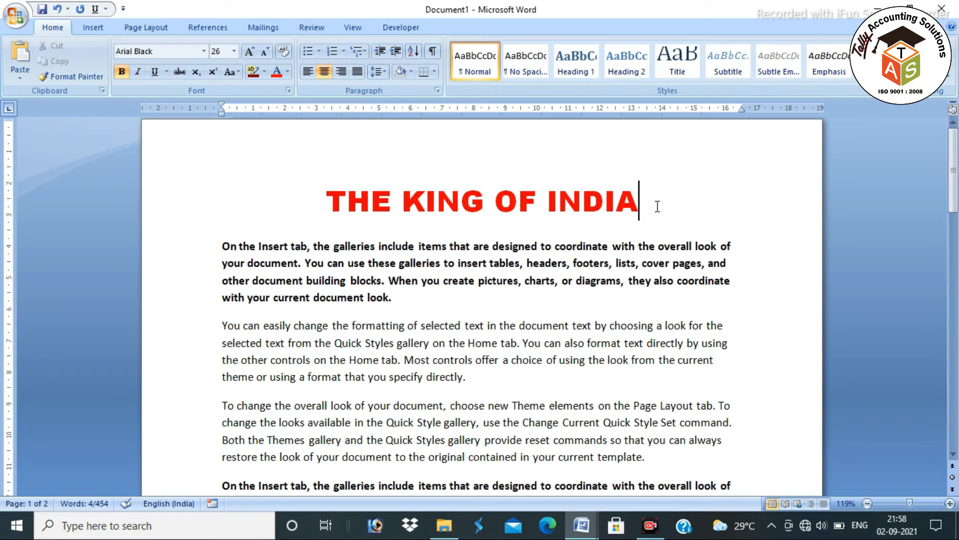
# Add a centred line under the title reading (a+b)² with the 2 as superscript
pyautogui.press('Return')
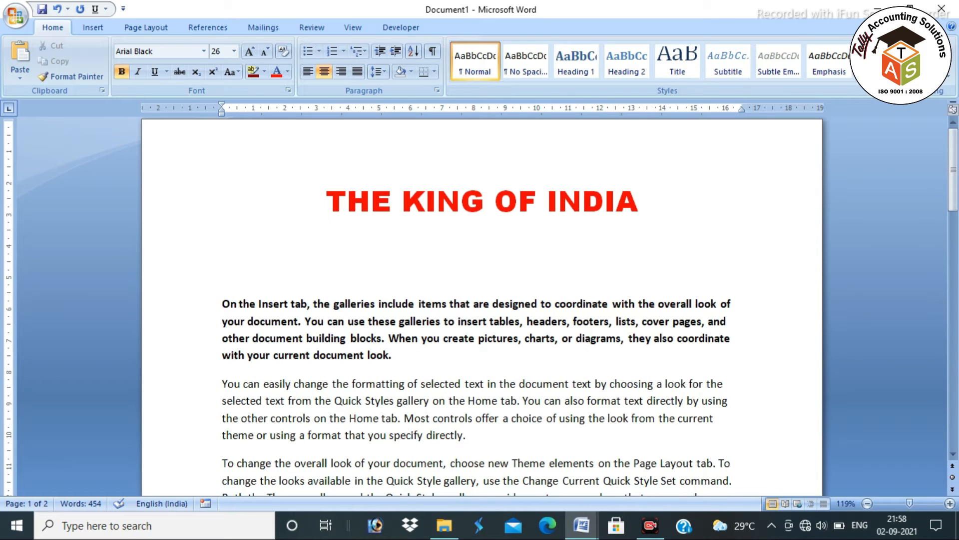
pyautogui.write('(a+')
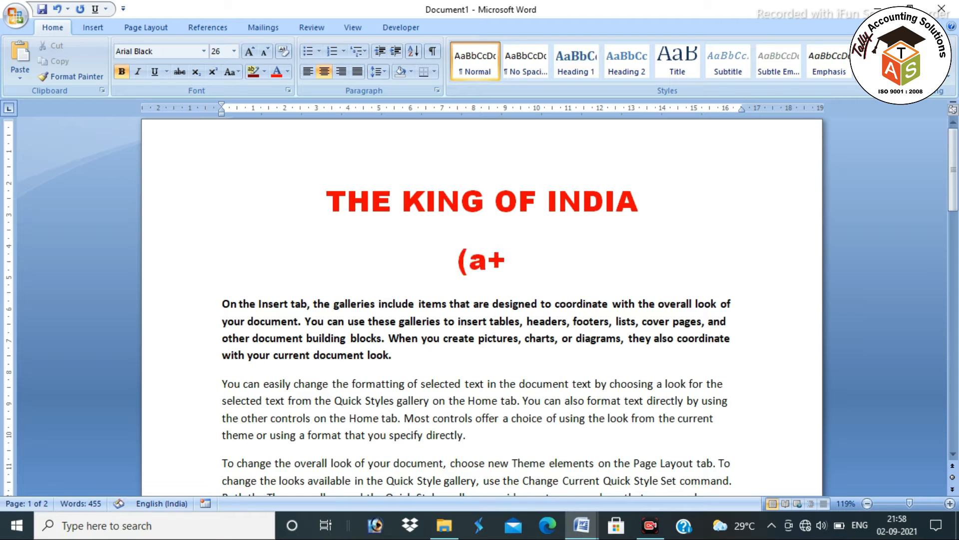
pyautogui.write('b)')
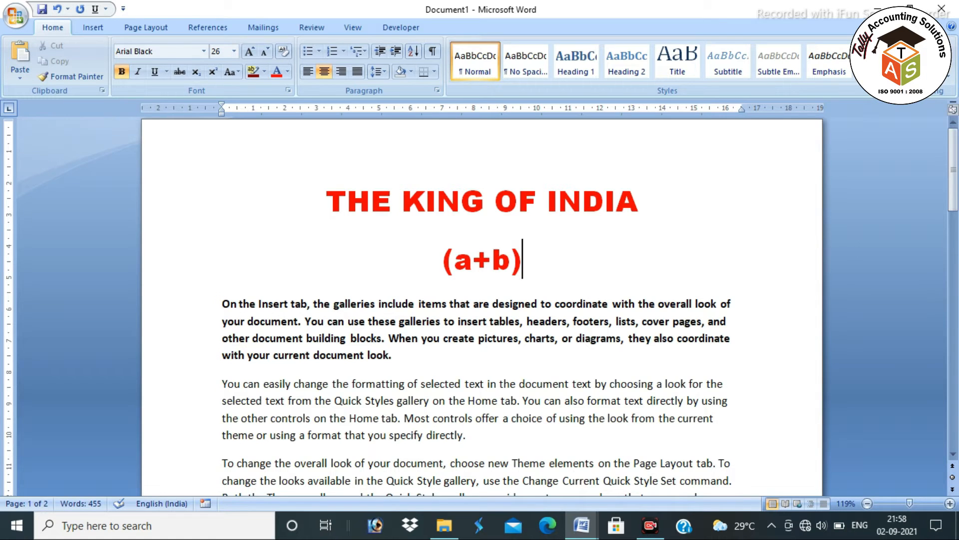
pyautogui.write('2')
pyautogui.moveTo(538, 274); pyautogui.dragTo(515, 259)
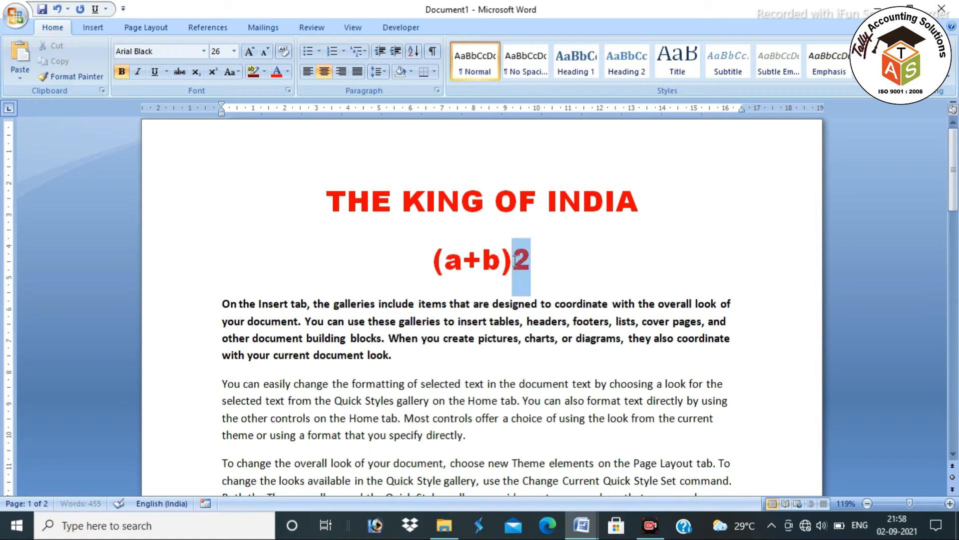
pyautogui.click(216, 74)
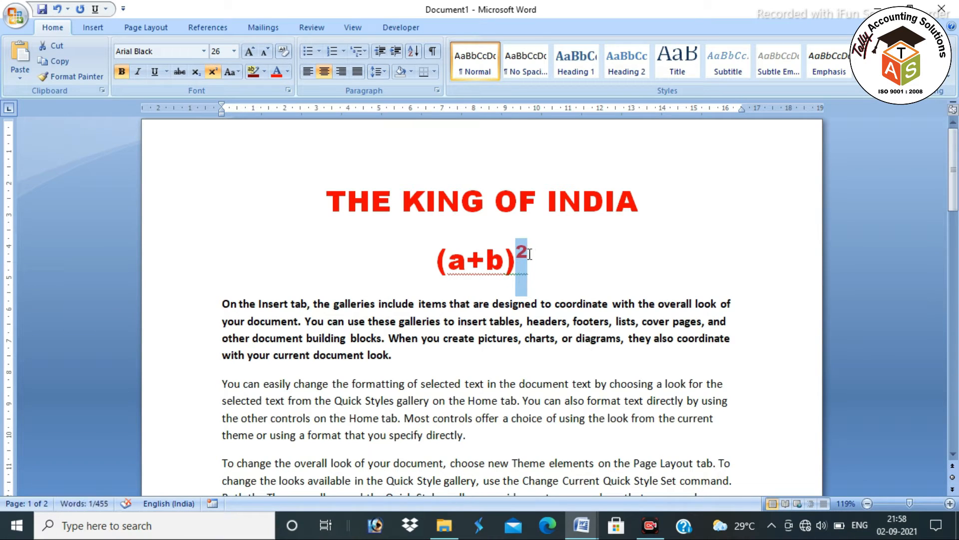
pyautogui.click(531, 272)
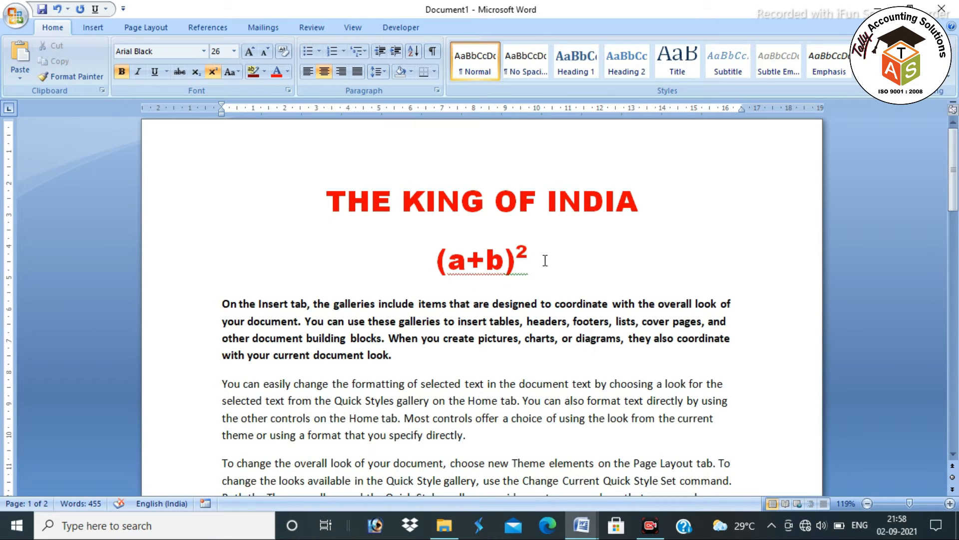
# Delete the (a+b)² line and select the title THE KING OF INDIA
pyautogui.moveTo(440, 271); pyautogui.dragTo(578, 265)
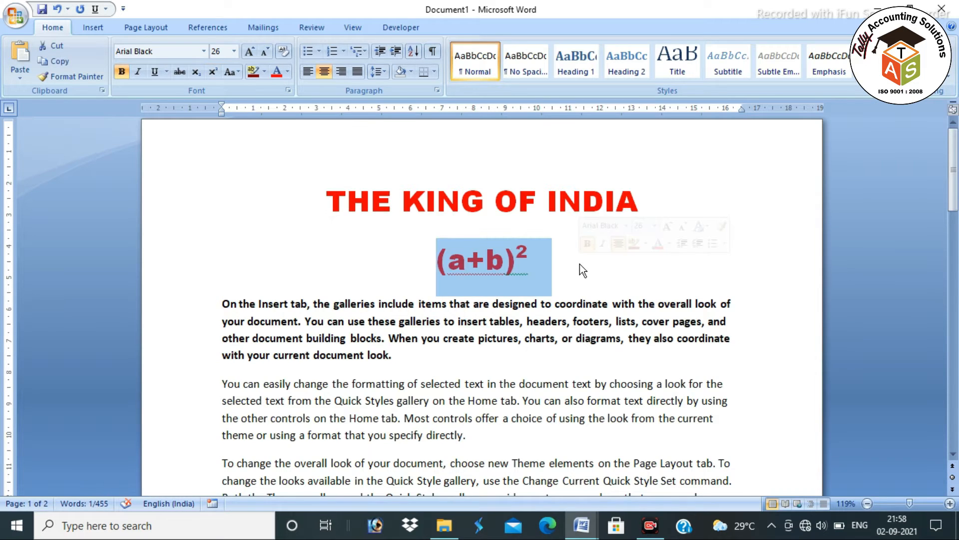
pyautogui.press('Delete')
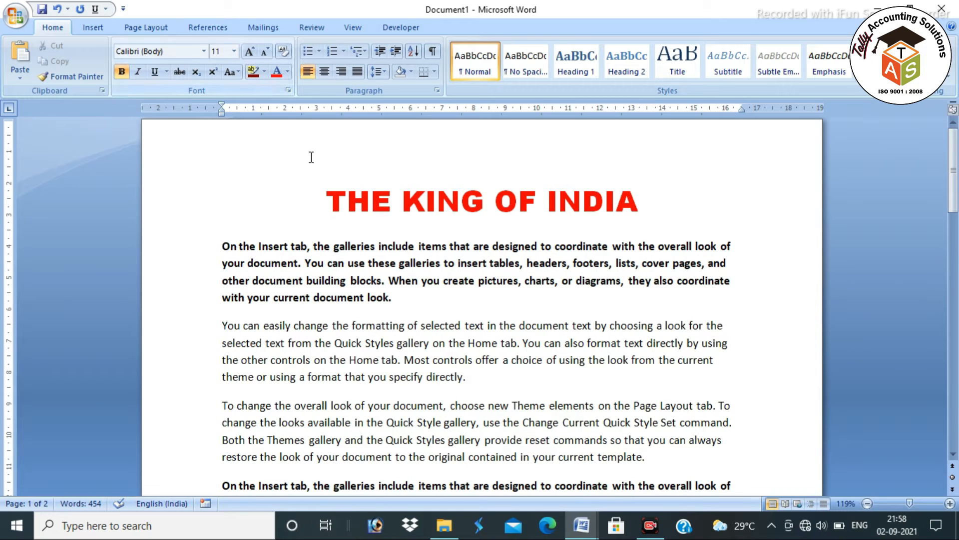
pyautogui.hotkey('shift', 'Up')
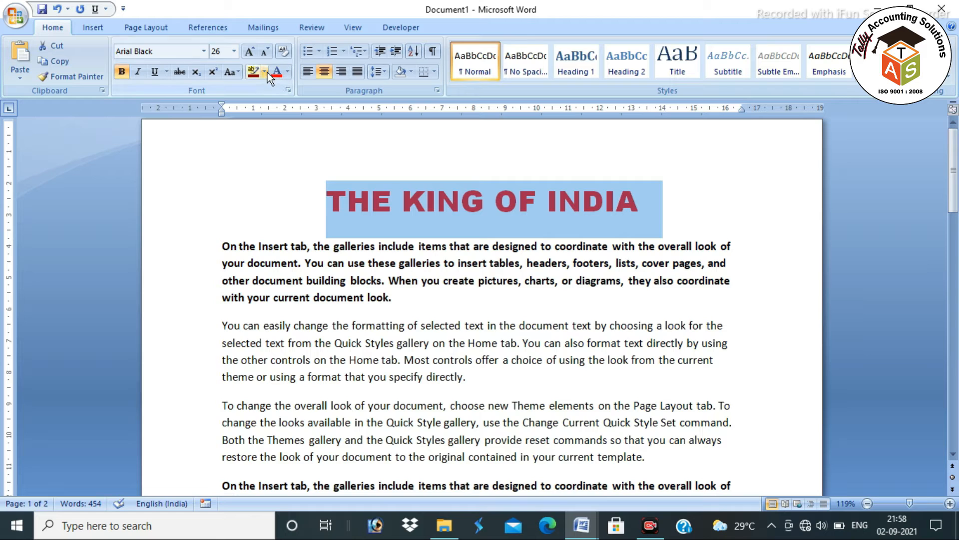
pyautogui.click(265, 72)
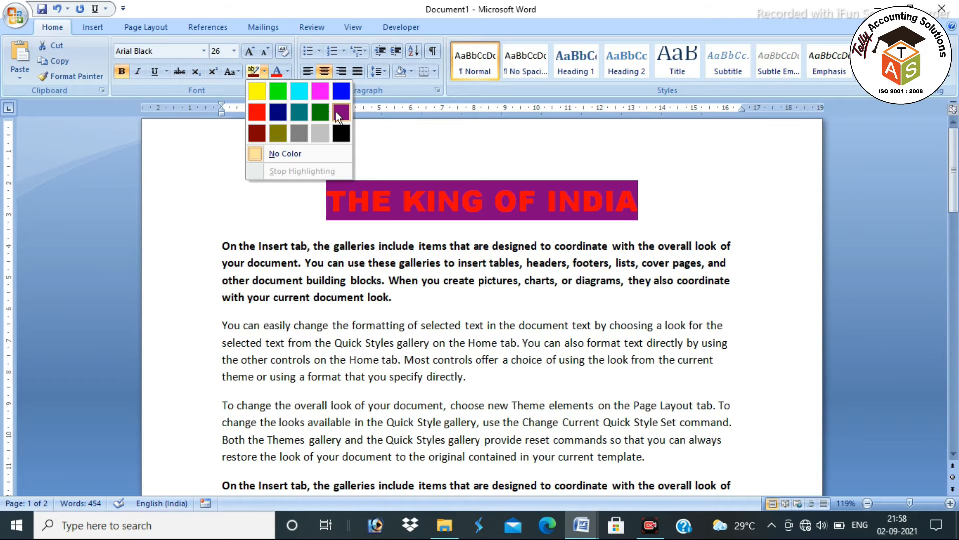
pyautogui.click(259, 153)
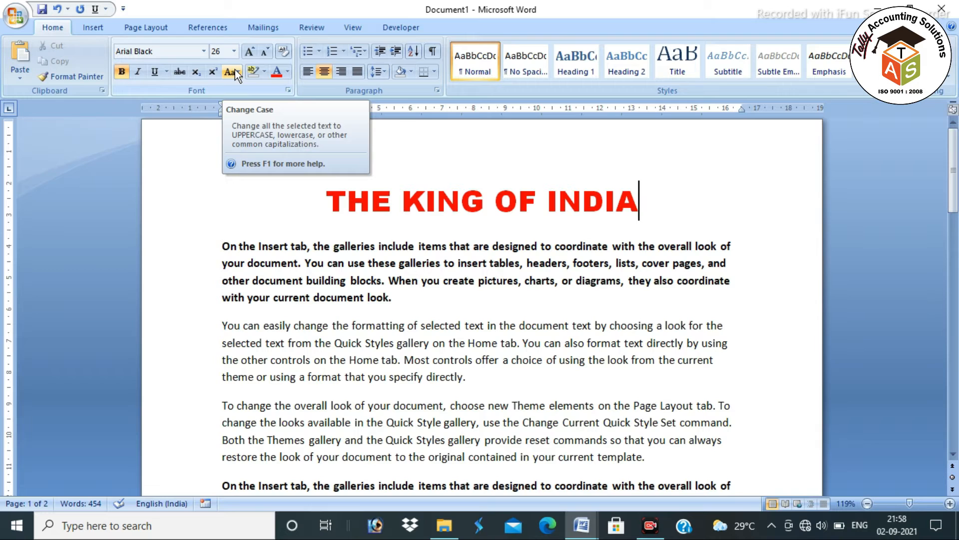
pyautogui.moveTo(331, 202); pyautogui.dragTo(622, 201)
# Select the first bold paragraph and look through the Change Case options without applying any
pyautogui.click(349, 258)
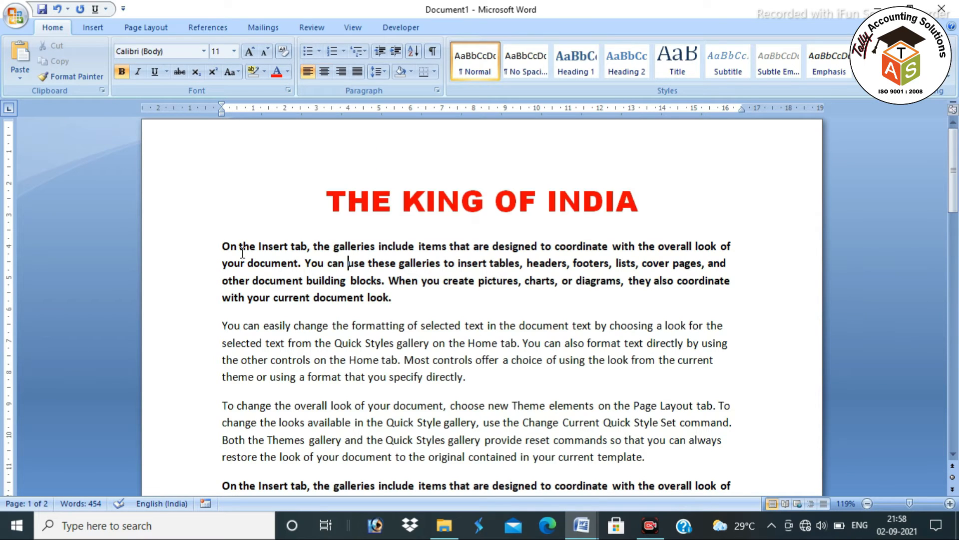
pyautogui.moveTo(222, 246); pyautogui.dragTo(397, 298)
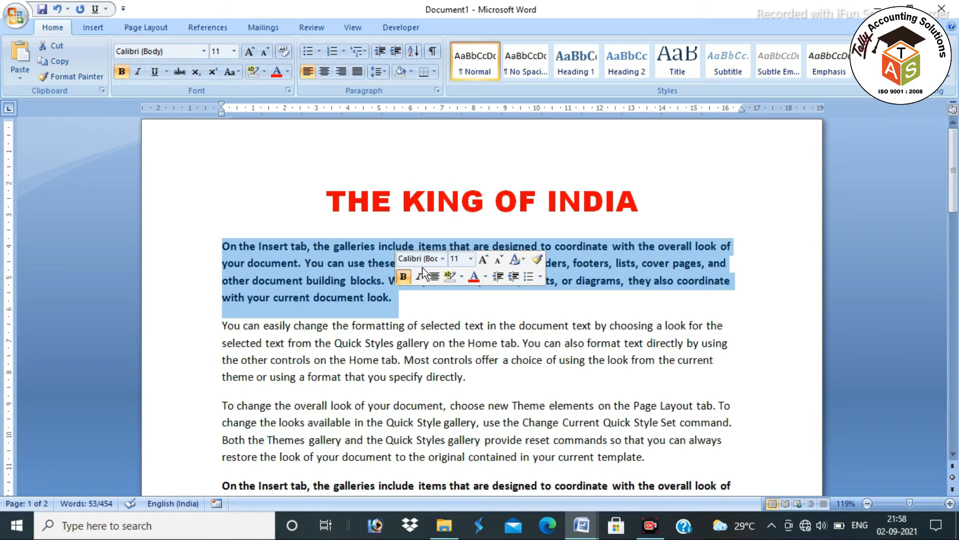
pyautogui.click(233, 76)
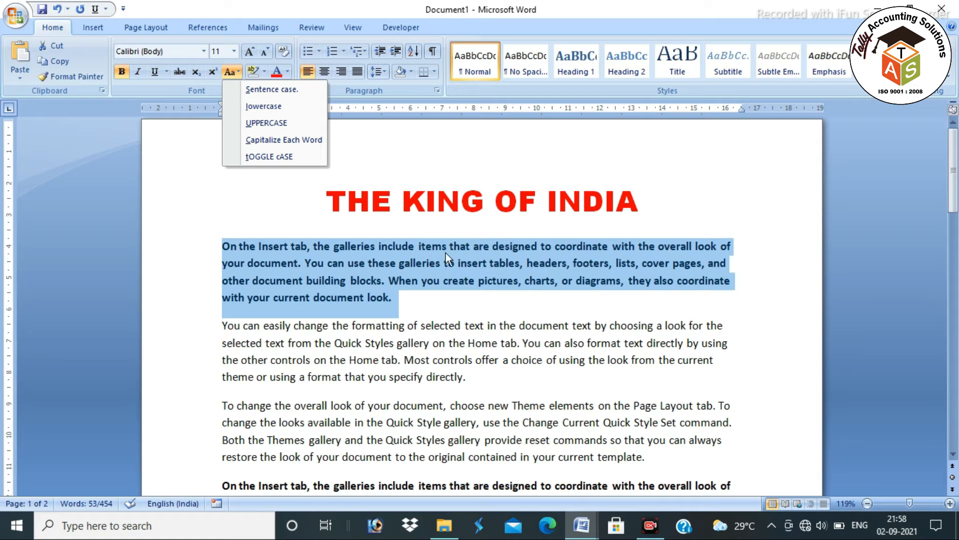
pyautogui.click(302, 264)
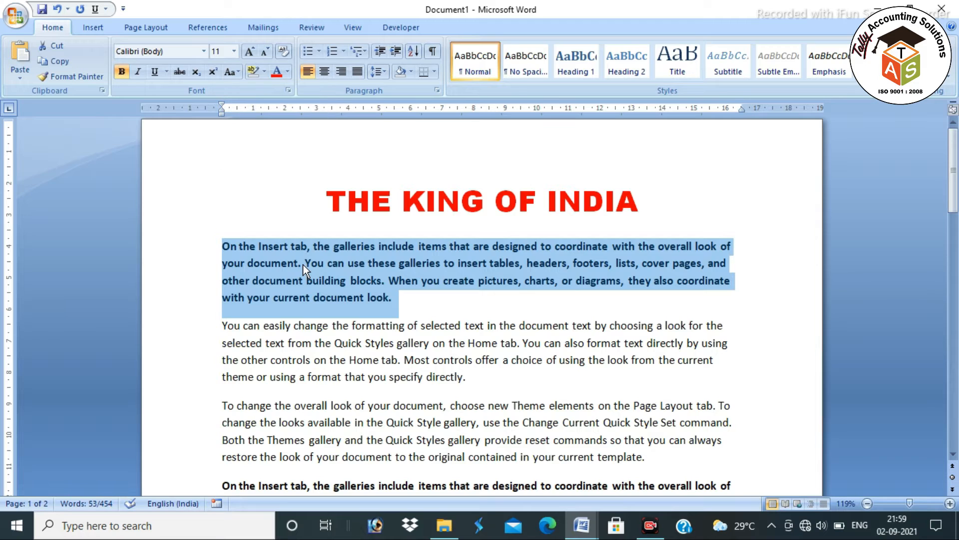
pyautogui.click(303, 265)
pyautogui.click(310, 260)
pyautogui.moveTo(227, 246); pyautogui.dragTo(428, 300)
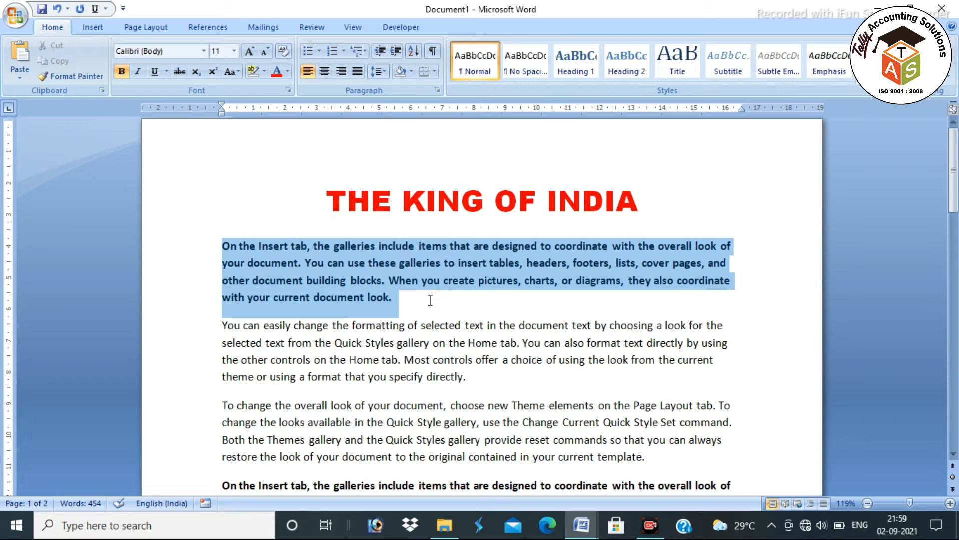
# Change the paragraph to lowercase, then UPPERCASE, then Capitalize Each Word
pyautogui.click(234, 75)
pyautogui.click(249, 106)
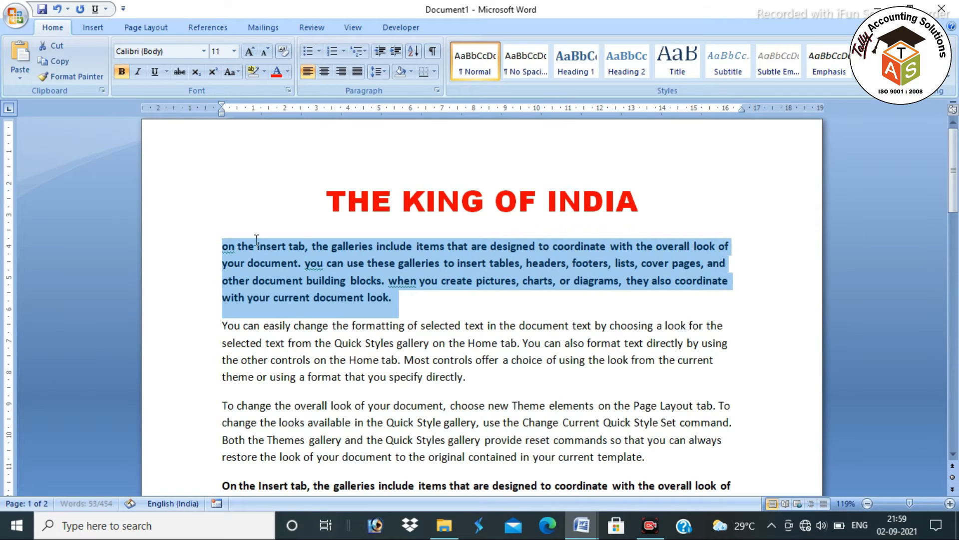
pyautogui.click(233, 75)
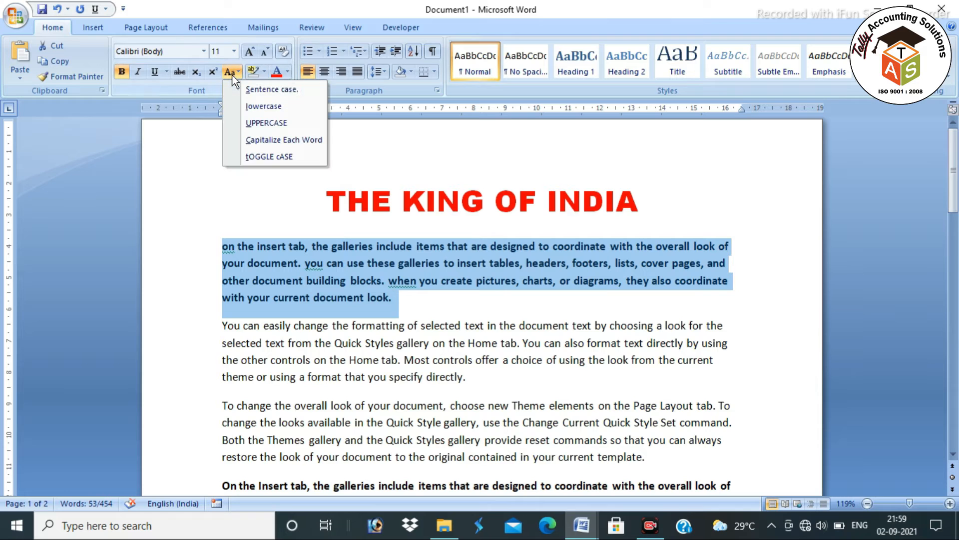
pyautogui.click(256, 123)
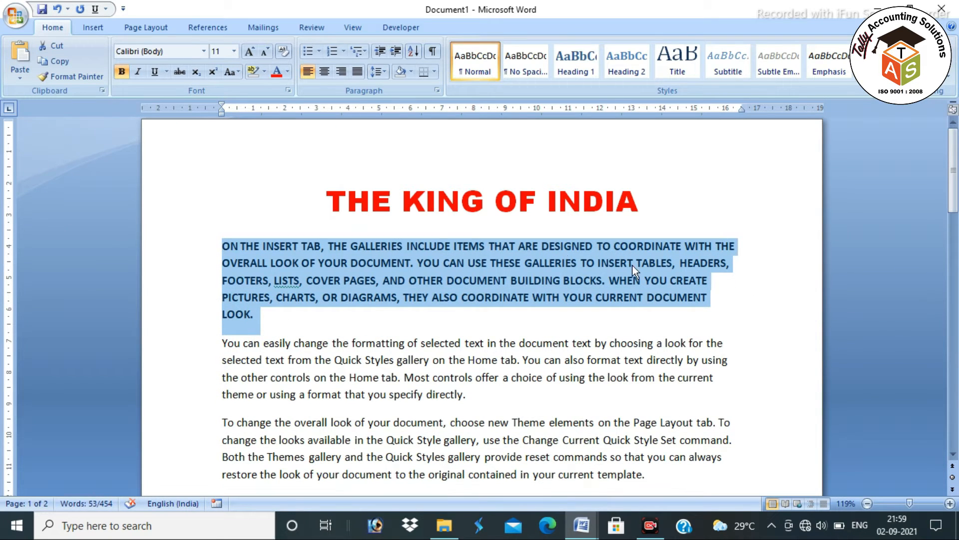
pyautogui.click(233, 70)
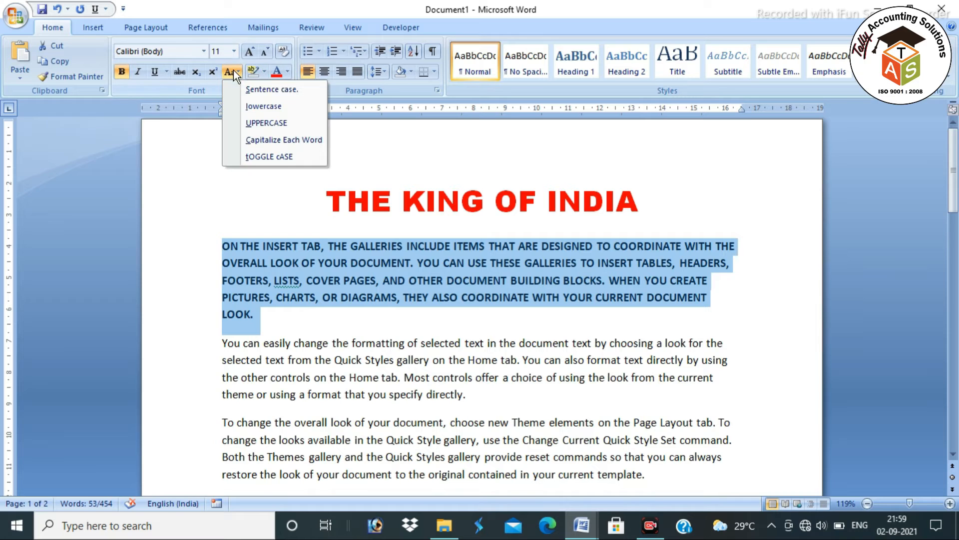
pyautogui.click(264, 139)
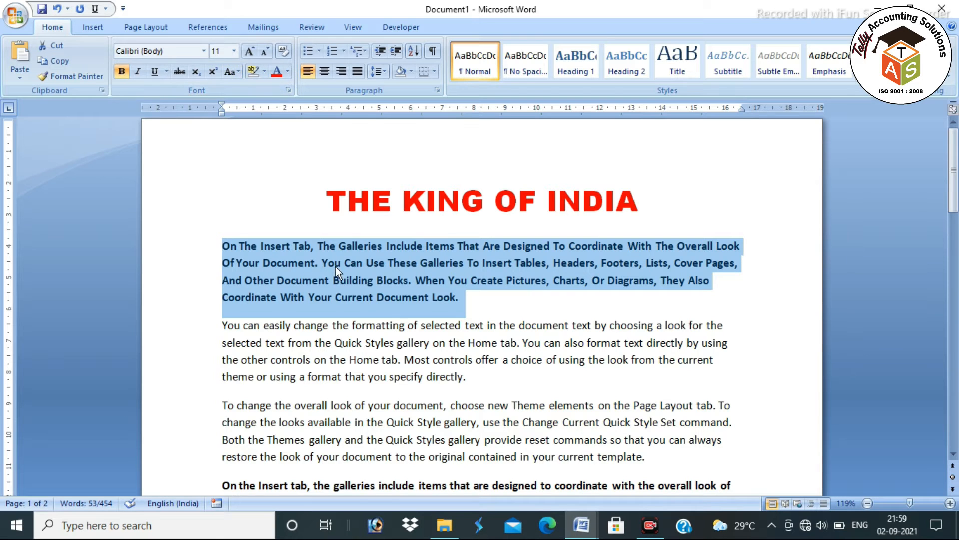
# Switch the paragraph to tOGGLE cASE, then finish with Sentence case
pyautogui.click(235, 70)
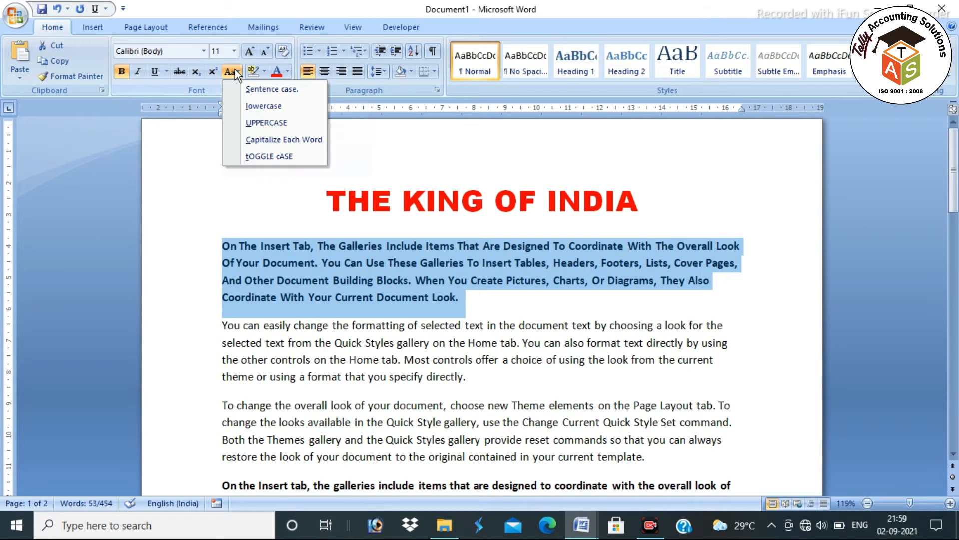
pyautogui.click(277, 158)
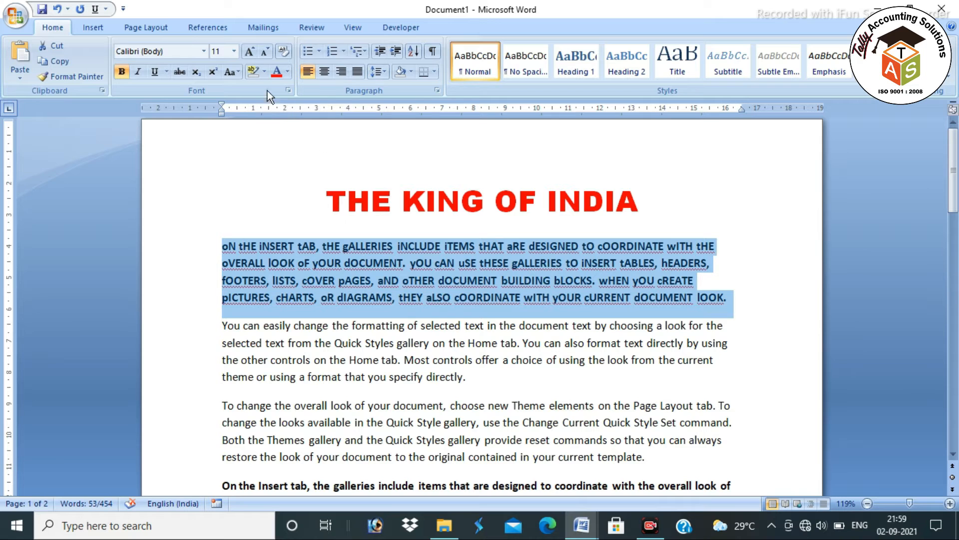
pyautogui.click(236, 72)
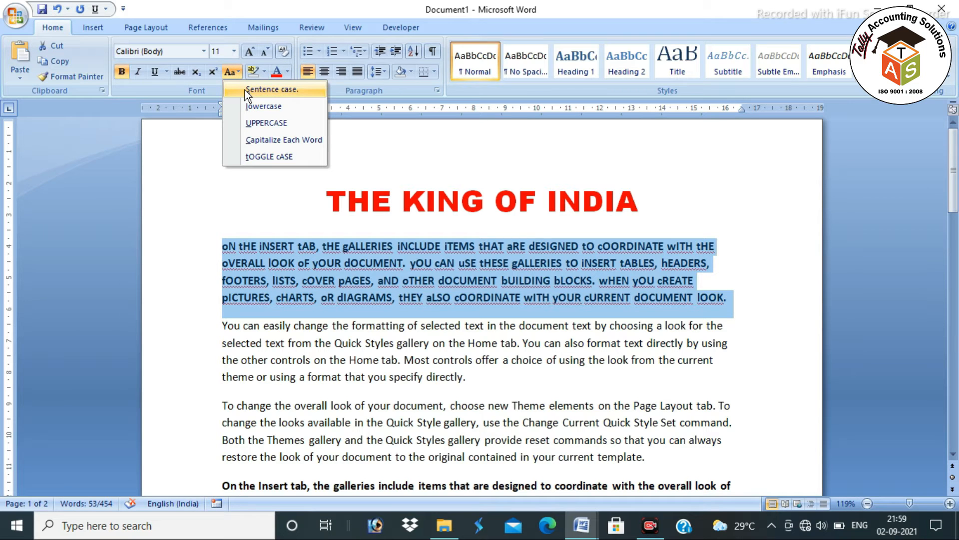
pyautogui.click(244, 90)
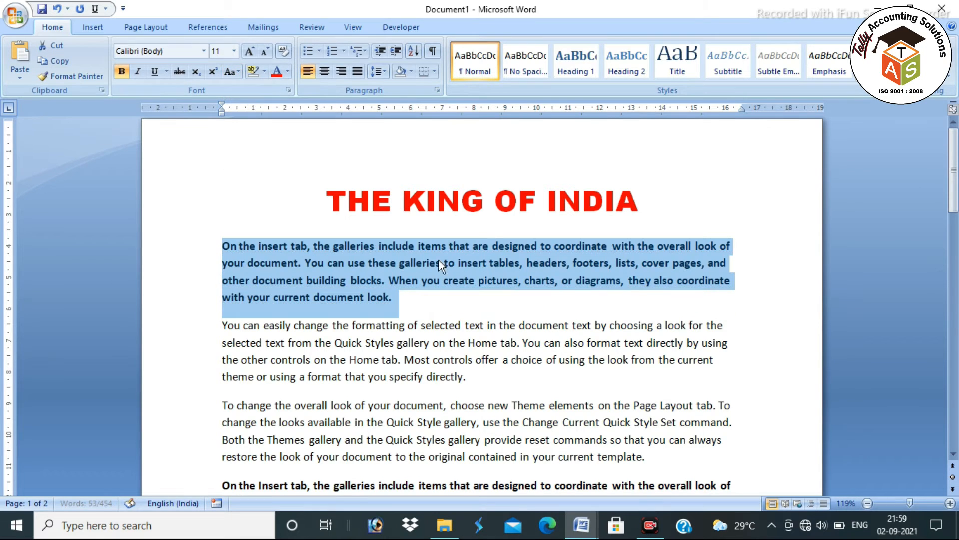
pyautogui.click(544, 300)
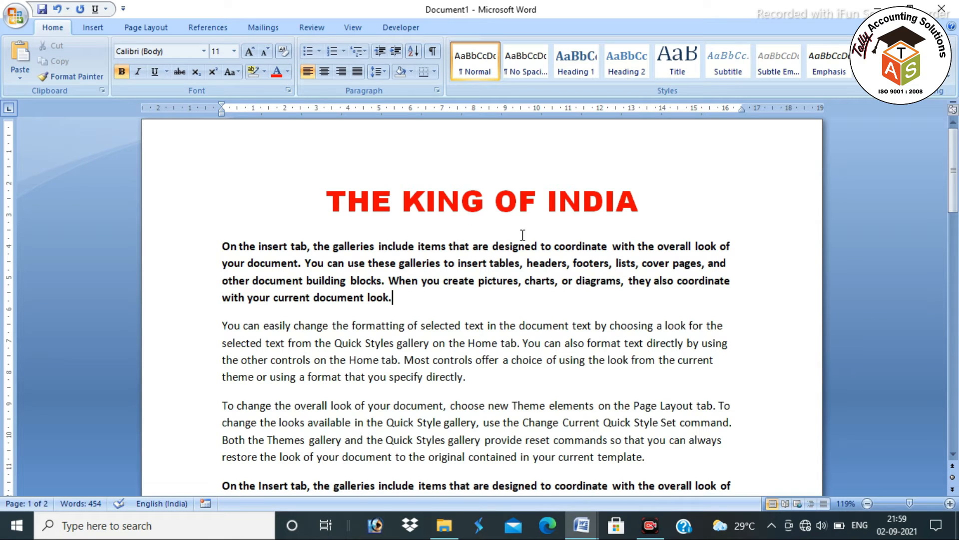
pyautogui.click(641, 211)
# Left-align the title and undo it, then select the Ctrl + F = find line in 4.2 SHORTCUT -KEY
pyautogui.click(403, 296)
pyautogui.moveTo(325, 201); pyautogui.dragTo(620, 202)
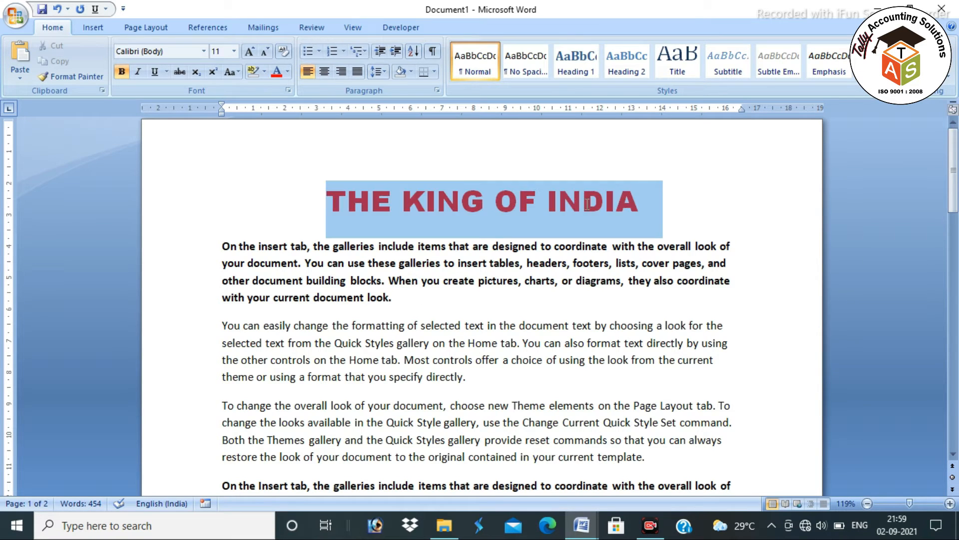
pyautogui.hotkey('ctrl', 'l')
pyautogui.click(619, 203)
pyautogui.hotkey('ctrl', 'z')
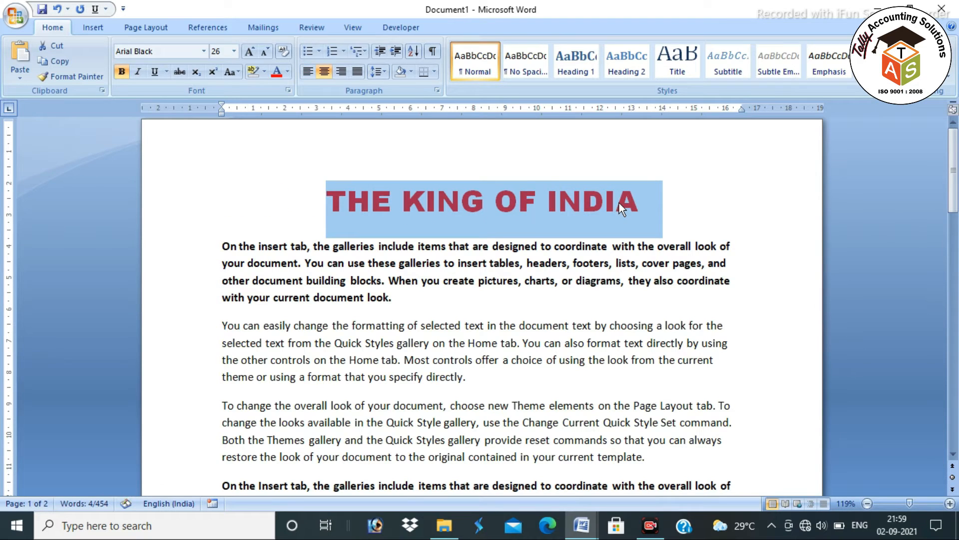
pyautogui.hotkey('alt', 'Tab')
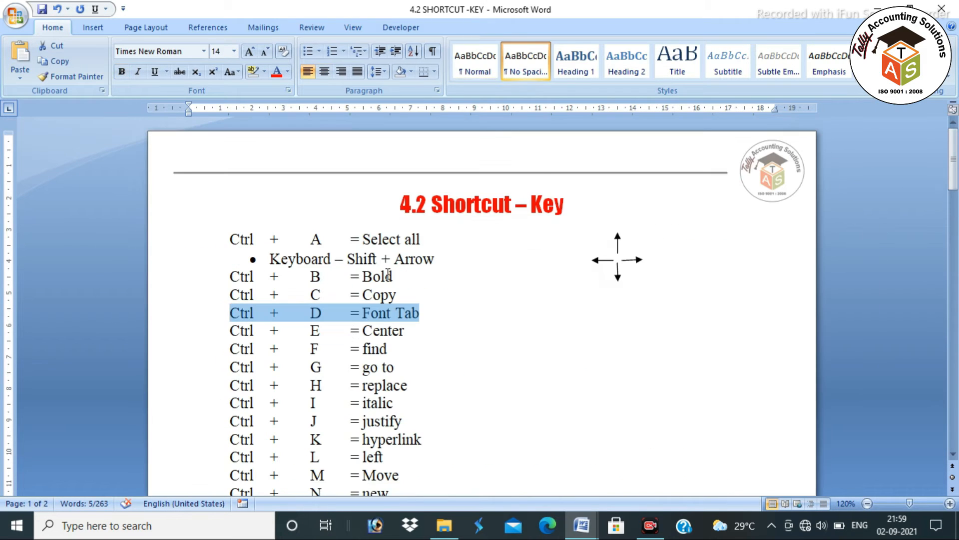
pyautogui.moveTo(403, 348); pyautogui.dragTo(242, 351)
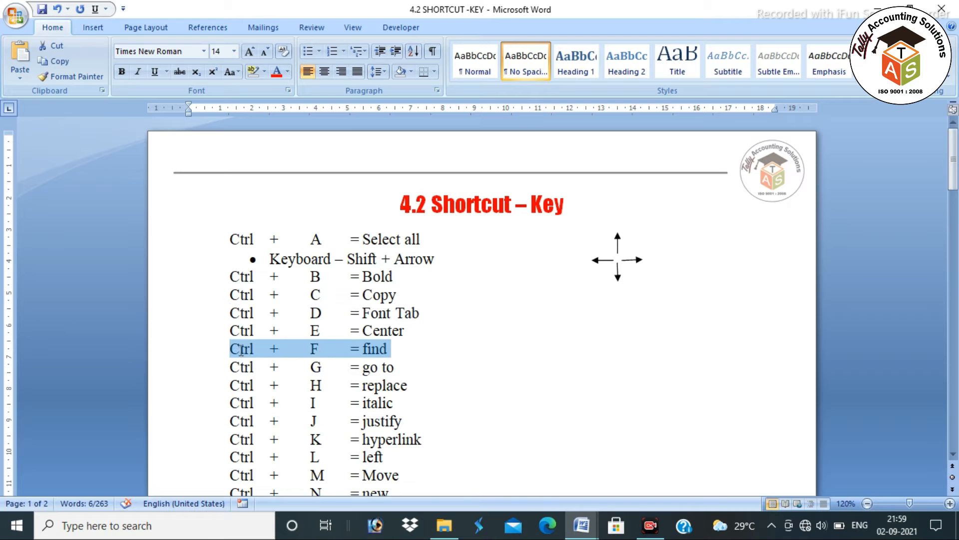
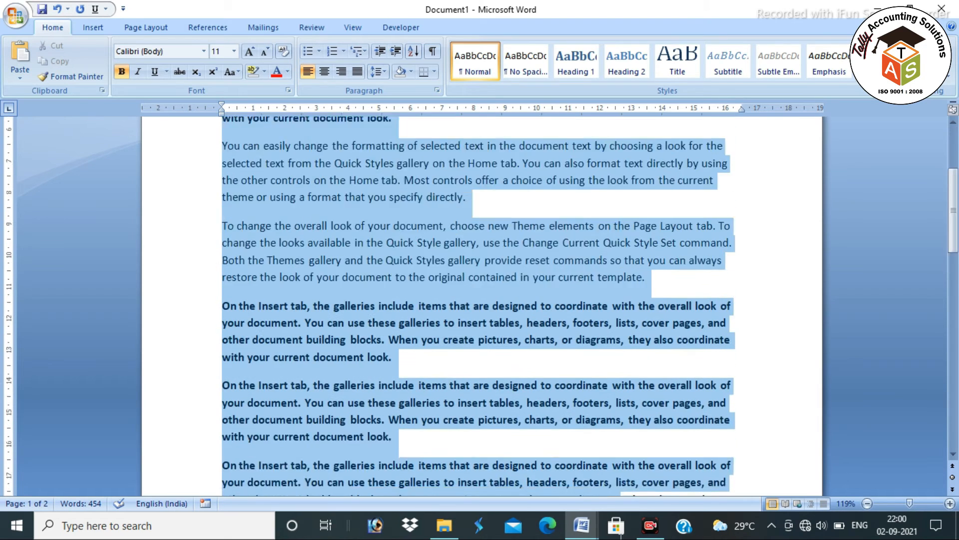
pyautogui.scroll(-3, 488, 274)
# Select the word 'document' in the first bold paragraph, then place the cursor in the plain paragraph
pyautogui.click(487, 270)
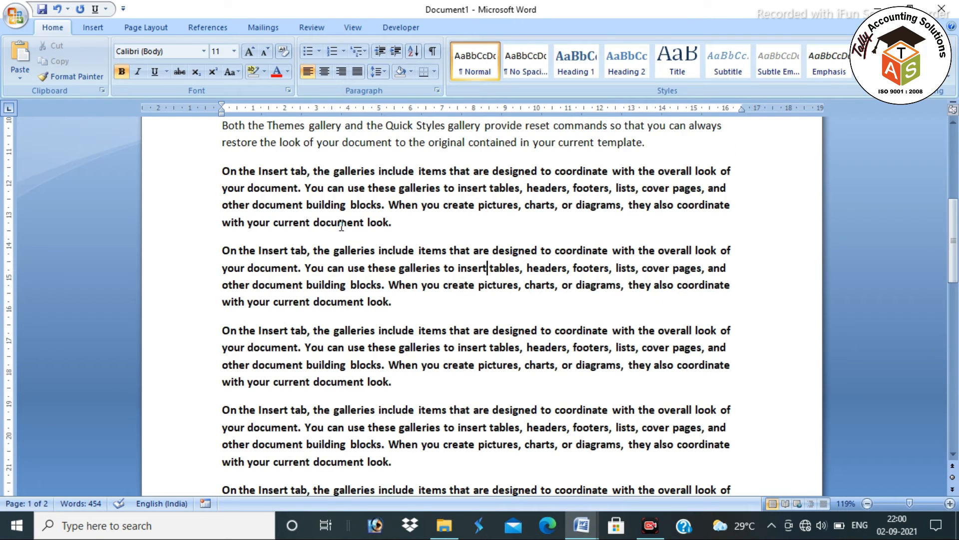
pyautogui.doubleClick(341, 223)
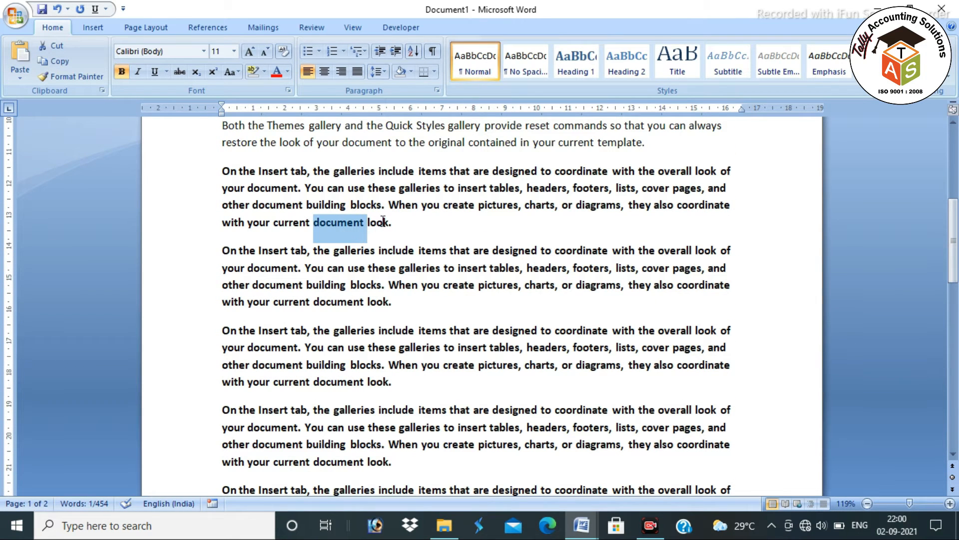
pyautogui.scroll(6, 394, 245)
pyautogui.click(498, 336)
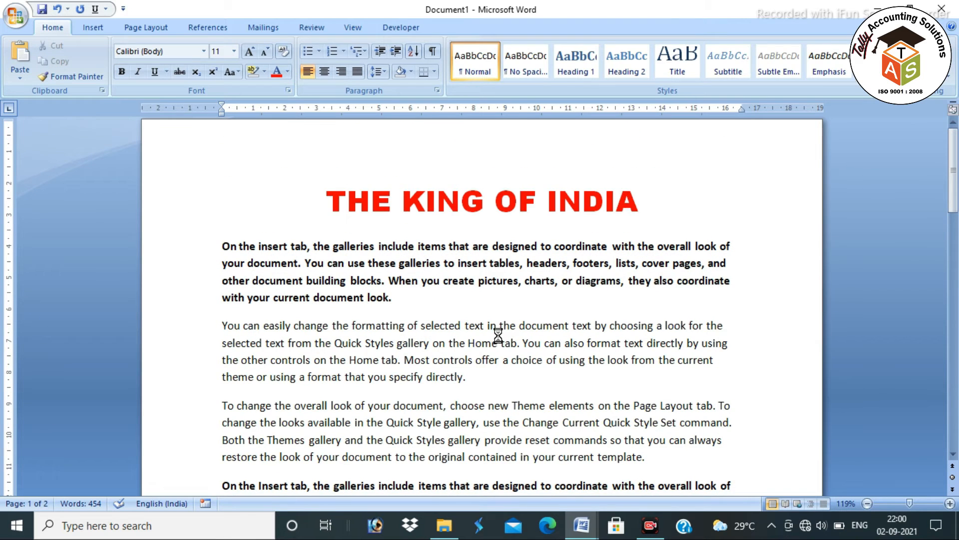
# Search for 'document' with Ctrl+F and step through the next two matches
pyautogui.hotkey('ctrl', 'f')
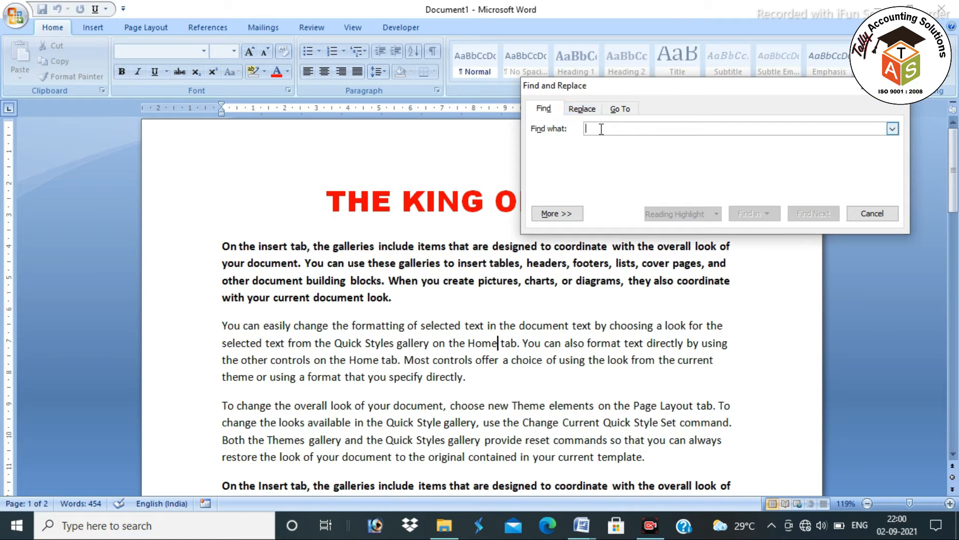
pyautogui.write('do')
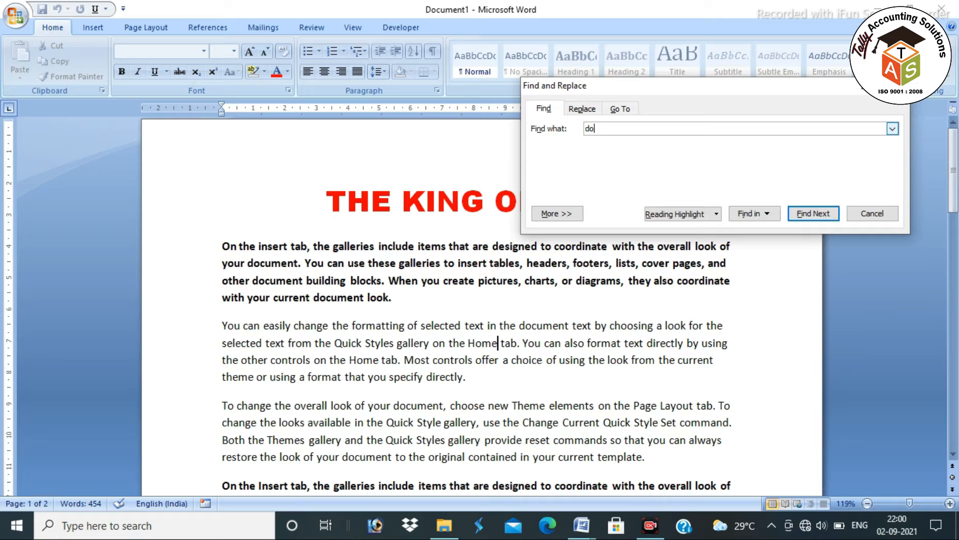
pyautogui.write('cument')
pyautogui.doubleClick(630, 129)
pyautogui.click(630, 129)
pyautogui.click(795, 216)
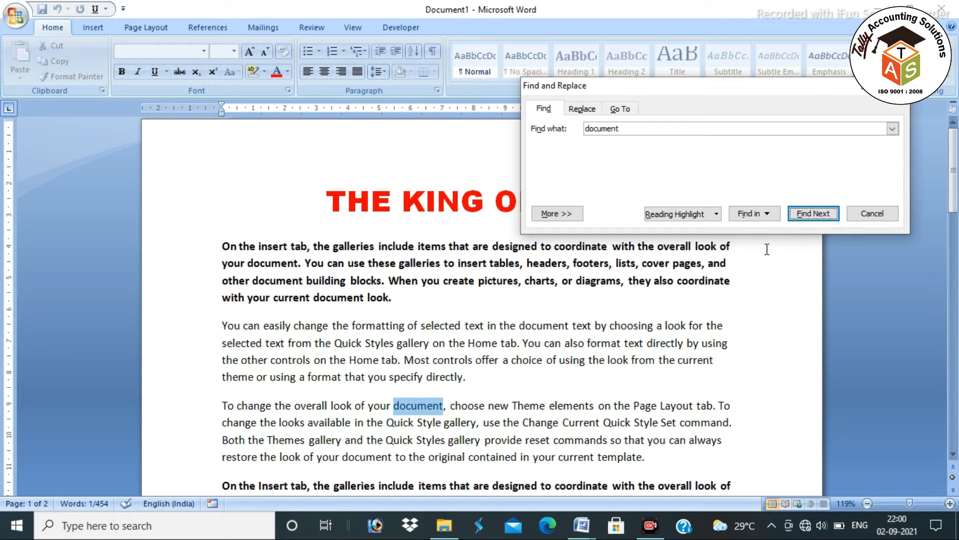
pyautogui.click(799, 215)
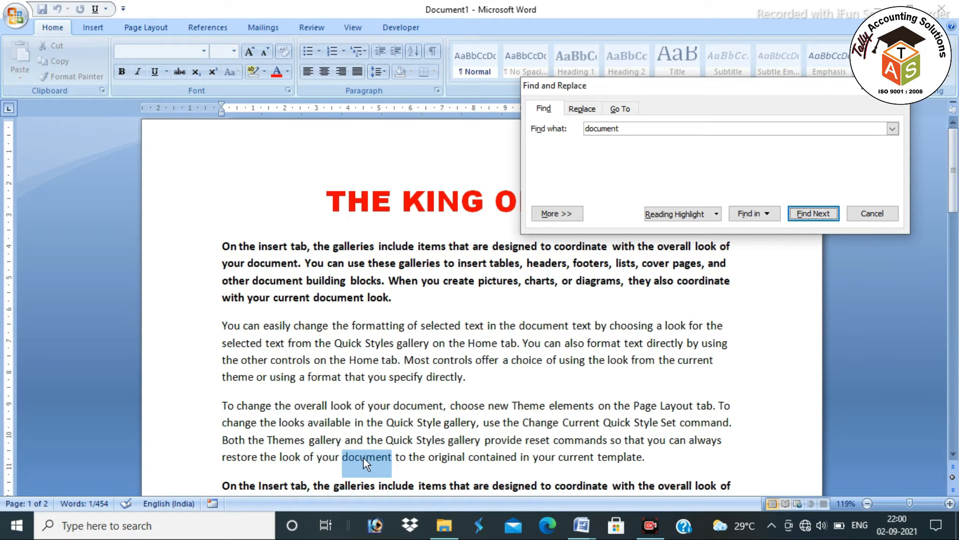
# Highlight all 21 occurrences of 'document' in yellow and close the Find window
pyautogui.click(689, 217)
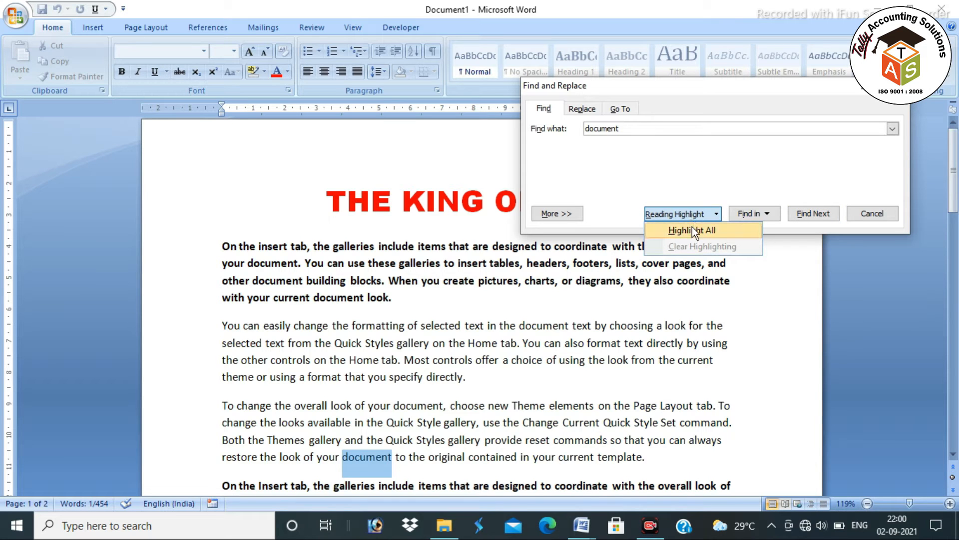
pyautogui.click(694, 230)
pyautogui.scroll(-2, 637, 385)
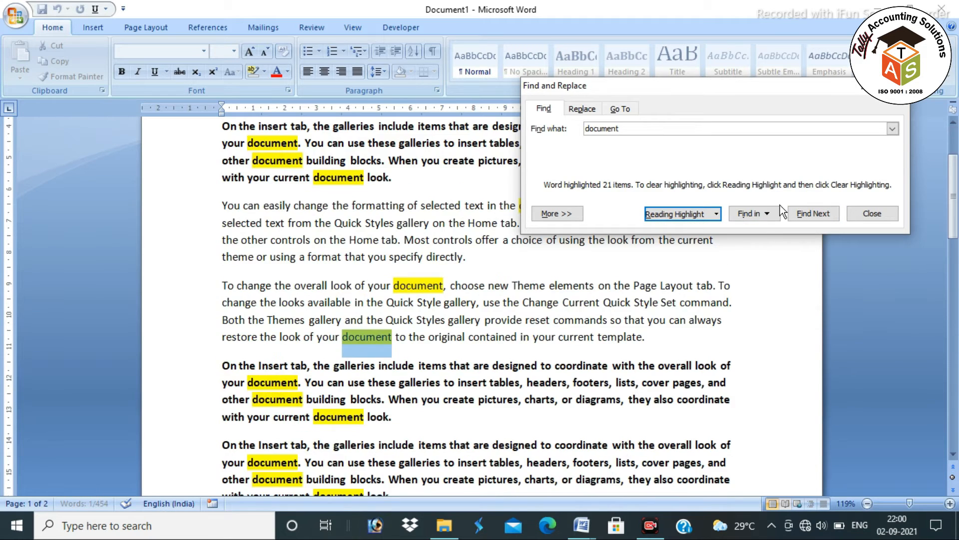
pyautogui.press('Escape')
pyautogui.scroll(-10, 450, 310)
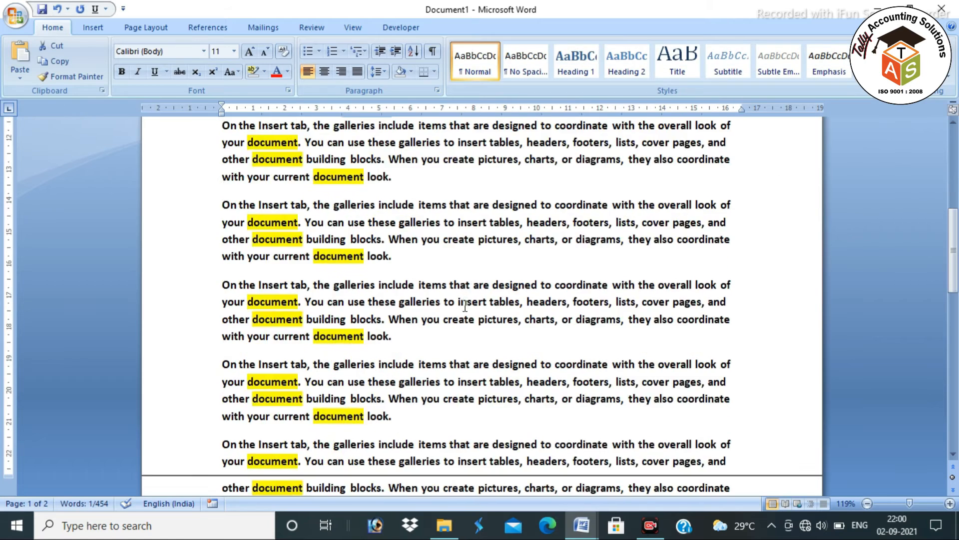
pyautogui.scroll(10, 451, 310)
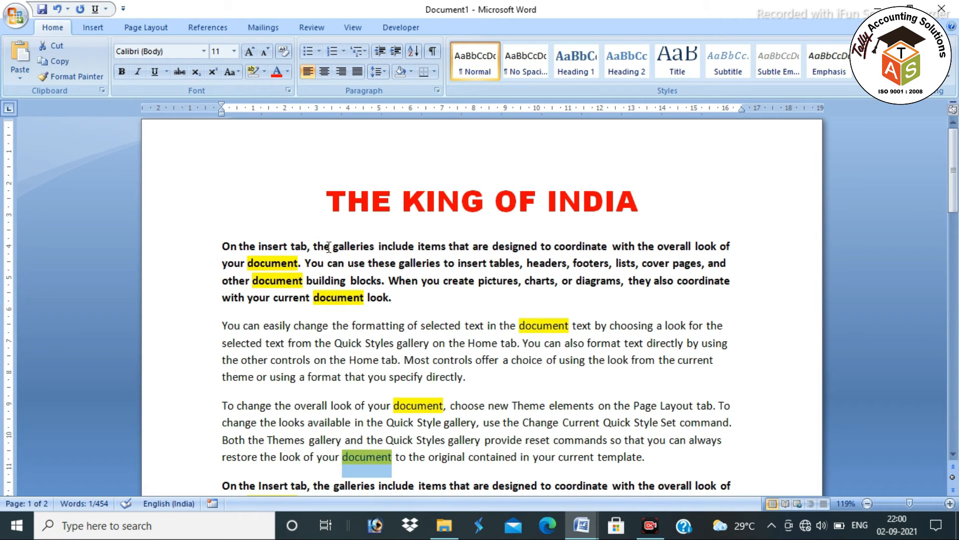
pyautogui.click(400, 296)
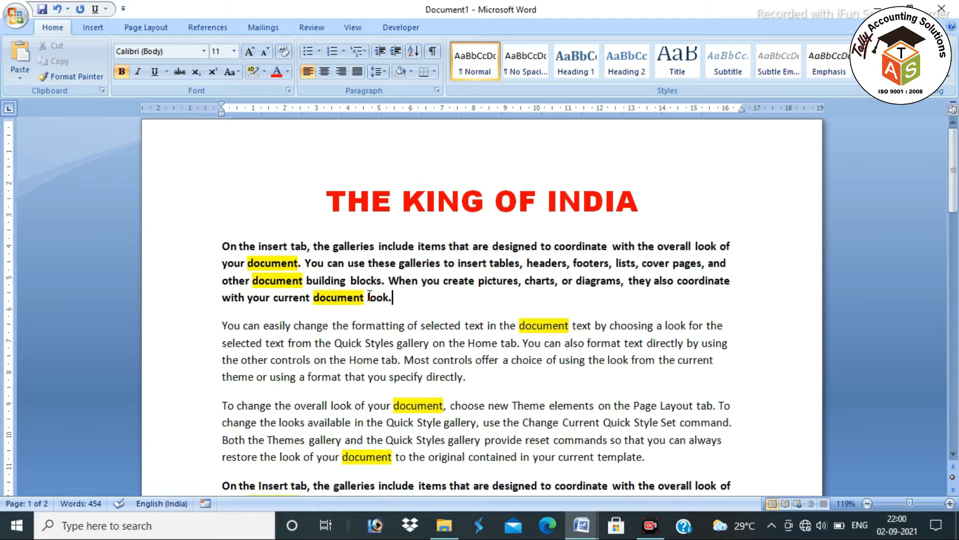
pyautogui.hotkey('alt', 'Tab')
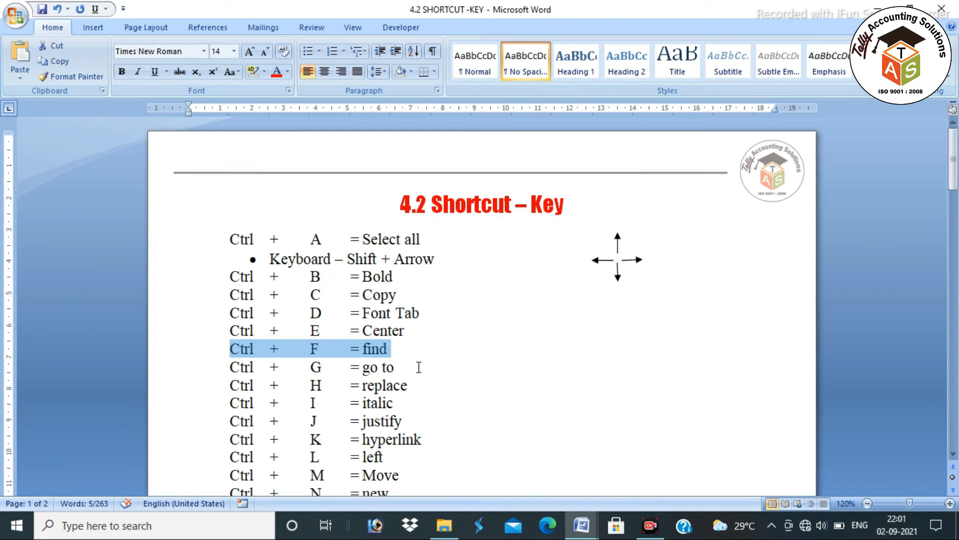
# Select the Go To line in the 4.2 SHORTCUT -KEY list, then return to Document1
pyautogui.moveTo(396, 367); pyautogui.dragTo(231, 368)
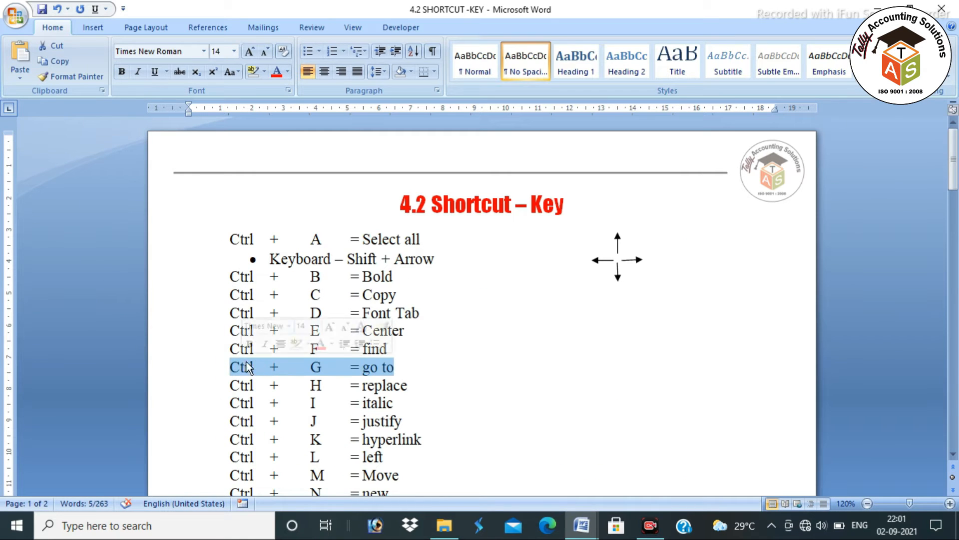
pyautogui.click(413, 372)
pyautogui.hotkey('alt', 'Tab')
# Show the white space between pages and place the cursor on the empty line after page 2's text
pyautogui.click(403, 245)
pyautogui.scroll(-20, 523, 350)
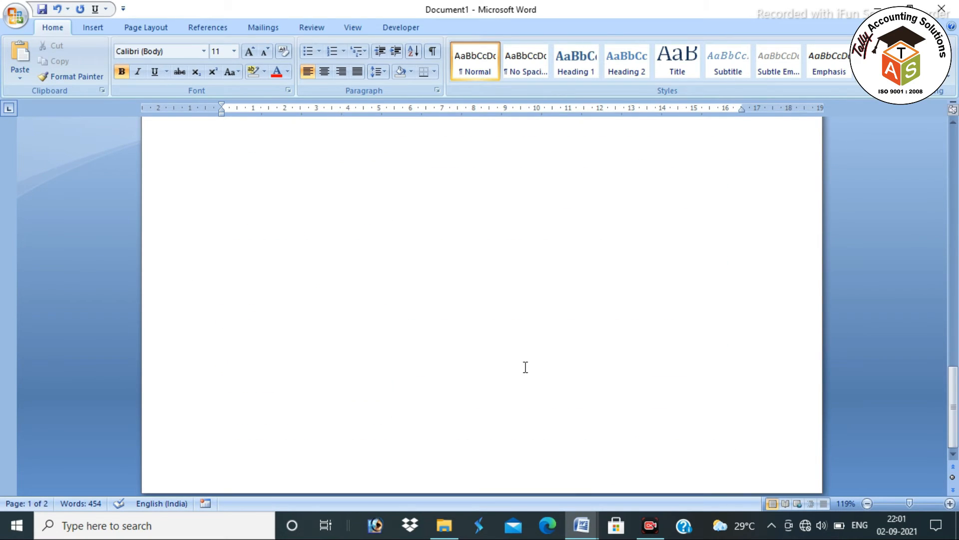
pyautogui.scroll(16, 526, 363)
pyautogui.scroll(6, 527, 357)
pyautogui.scroll(-20, 525, 347)
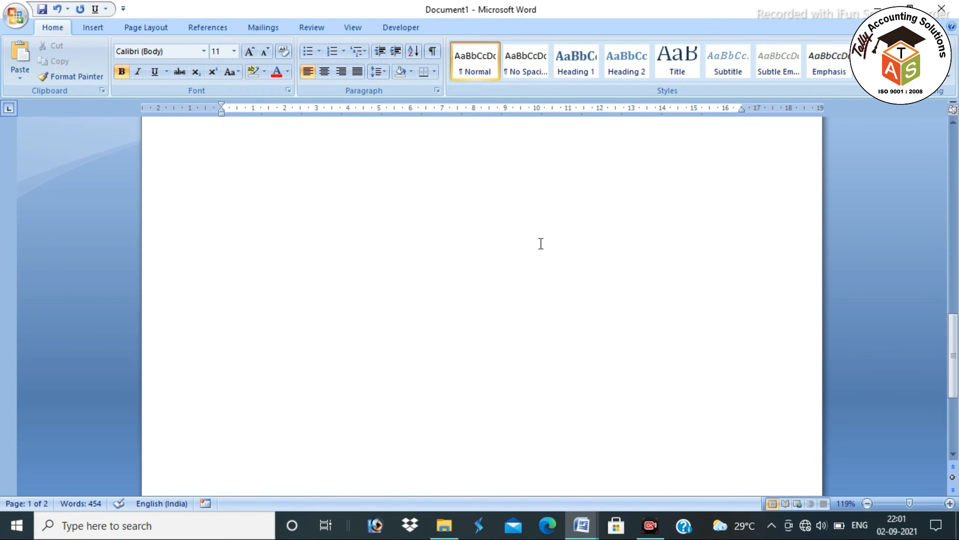
pyautogui.scroll(5, 540, 241)
pyautogui.doubleClick(712, 235)
pyautogui.scroll(-3, 544, 370)
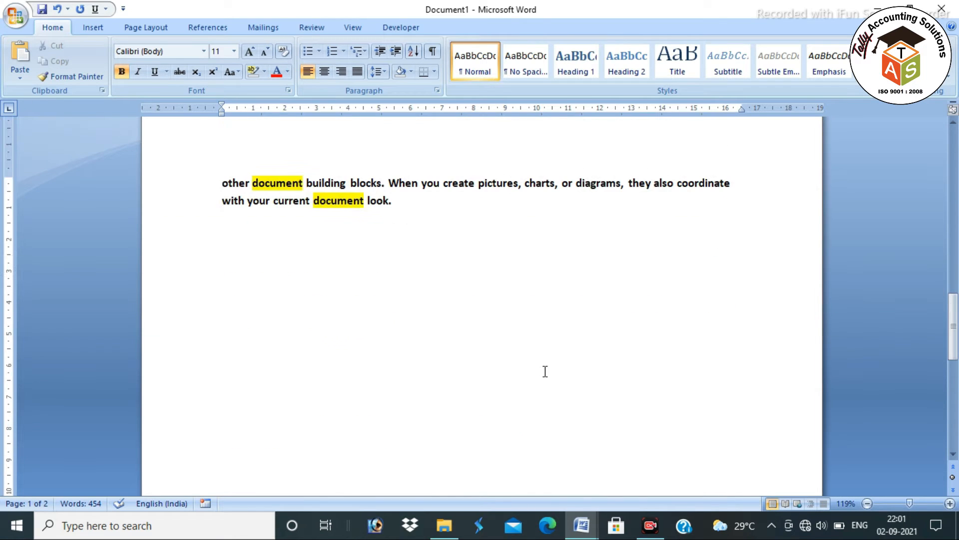
pyautogui.scroll(15, 445, 280)
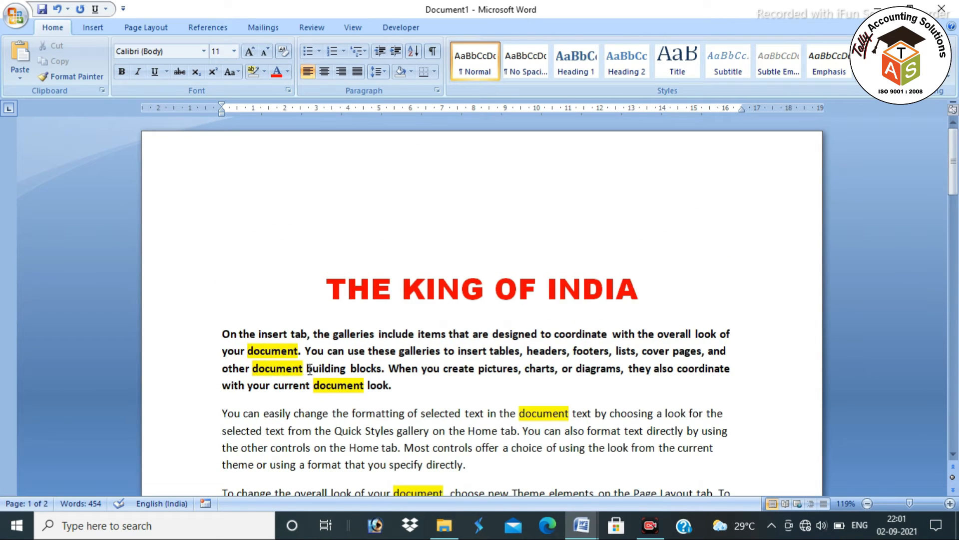
pyautogui.scroll(-10, 310, 371)
pyautogui.scroll(-3, 310, 371)
pyautogui.scroll(-3, 376, 429)
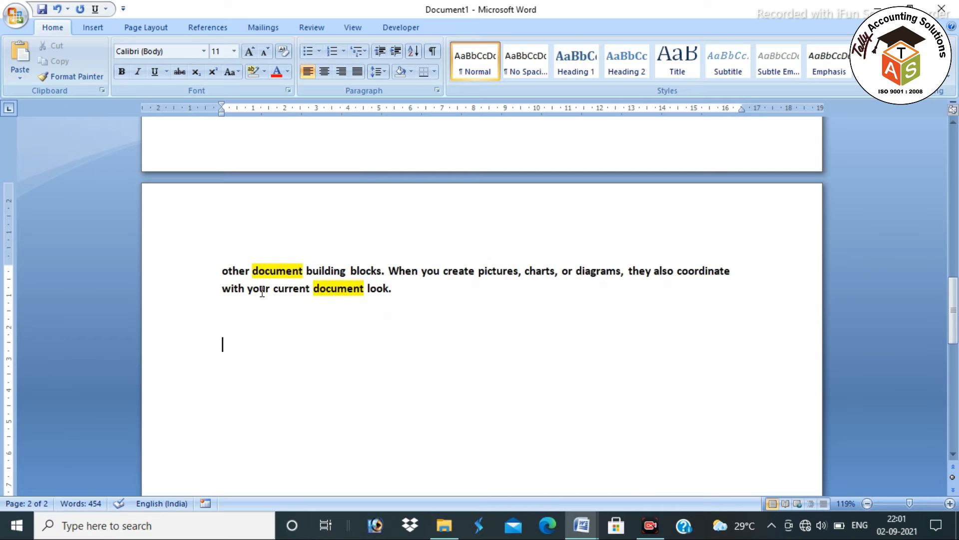
pyautogui.click(222, 344)
# Insert three sample paragraphs with =rand() and paste a second copy below them, reaching 639 words
pyautogui.write('=rand()')
pyautogui.press('Return')
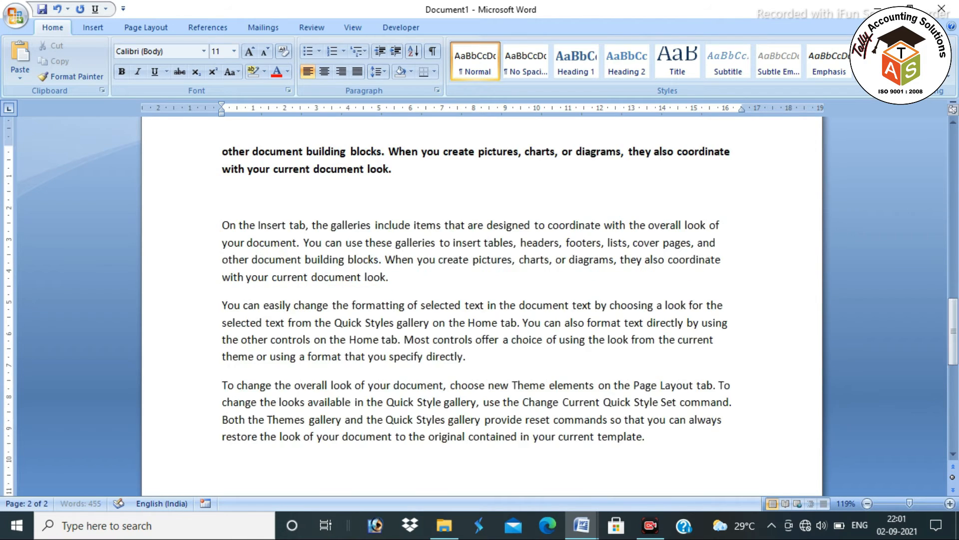
pyautogui.moveTo(218, 225); pyautogui.dragTo(722, 407)
pyautogui.hotkey('ctrl', 'c')
pyautogui.click(277, 426)
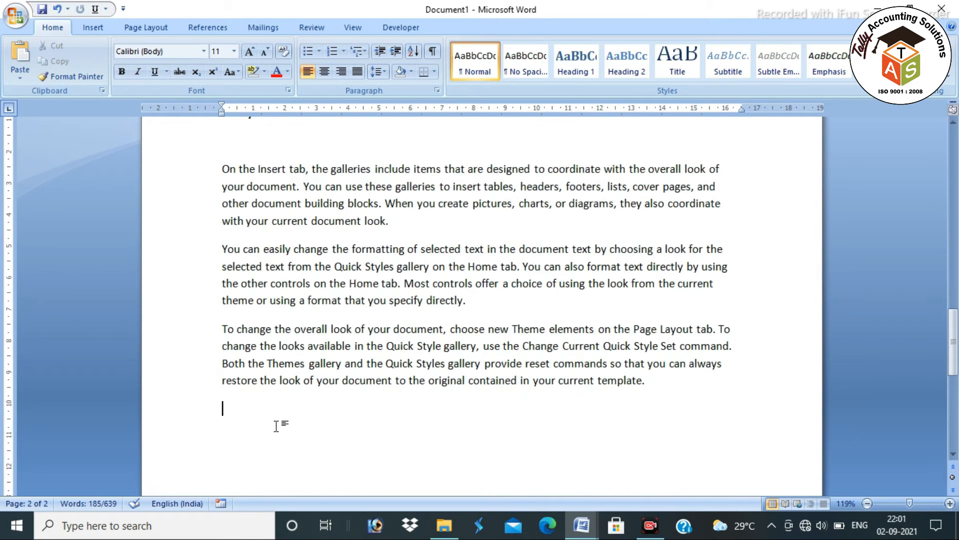
pyautogui.hotkey('ctrl', 'v')
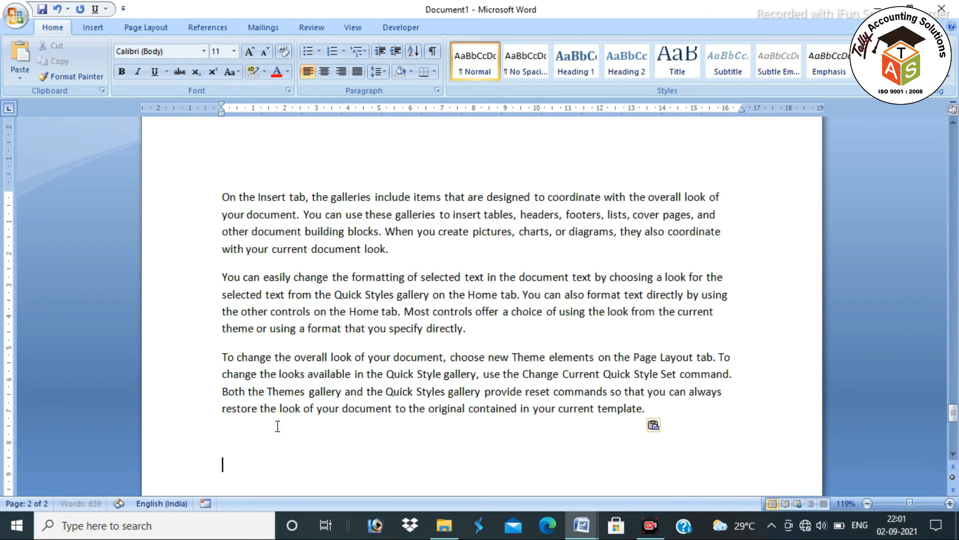
pyautogui.click(278, 393)
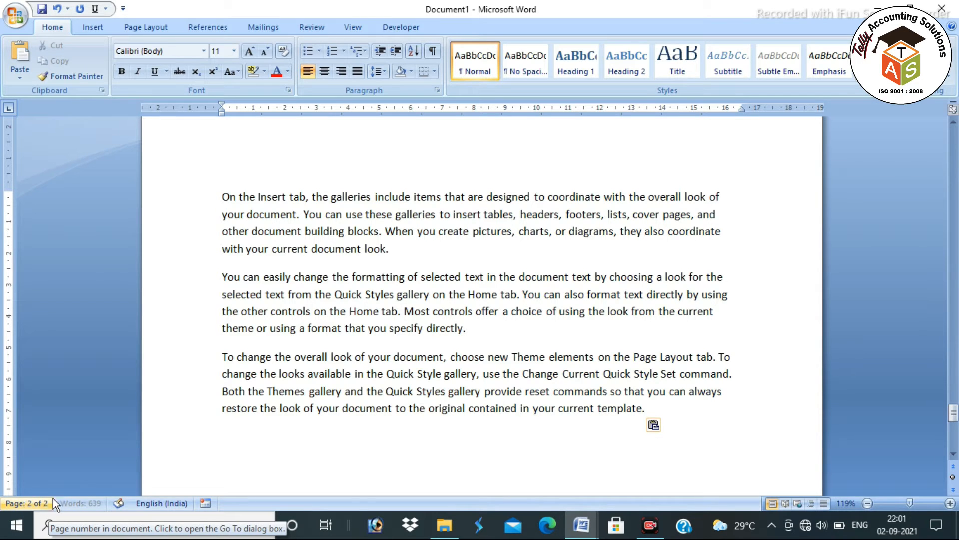
pyautogui.click(377, 389)
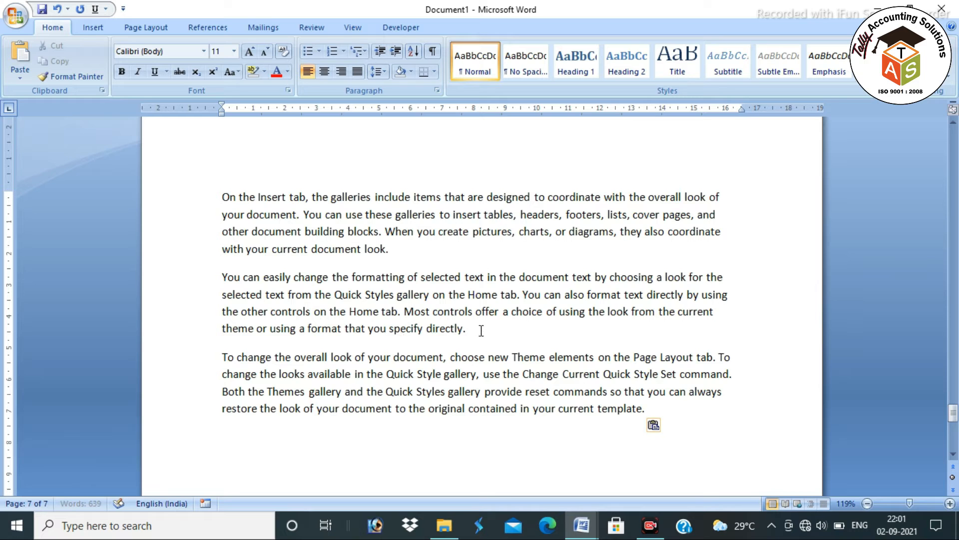
# Use Go To (Ctrl+G) to jump to page 1, then page 5, and close the dialog
pyautogui.hotkey('ctrl', 'g')
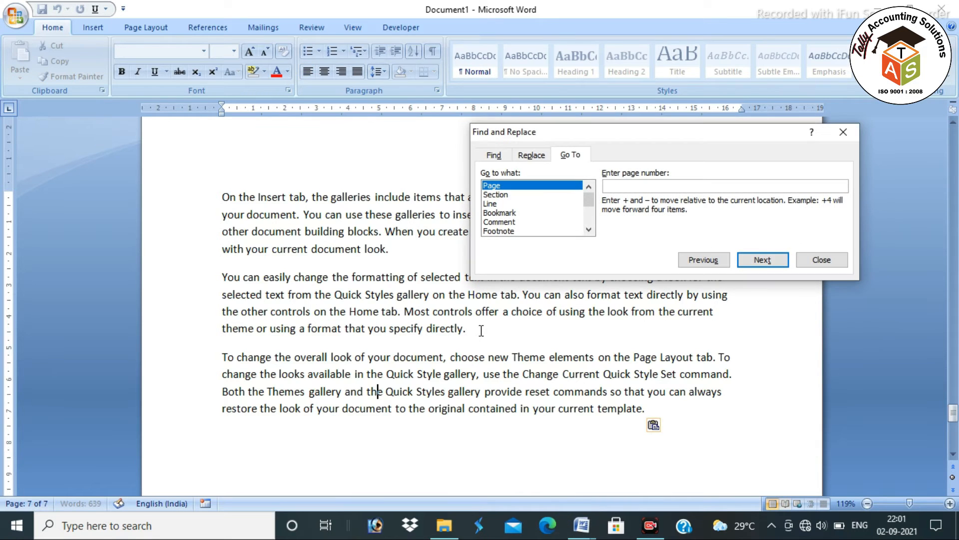
pyautogui.write('1')
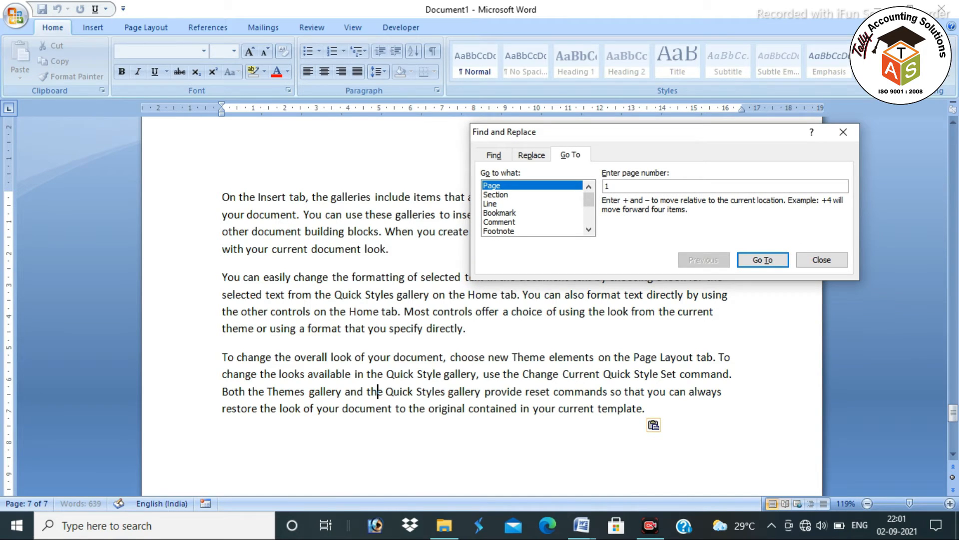
pyautogui.press('Return')
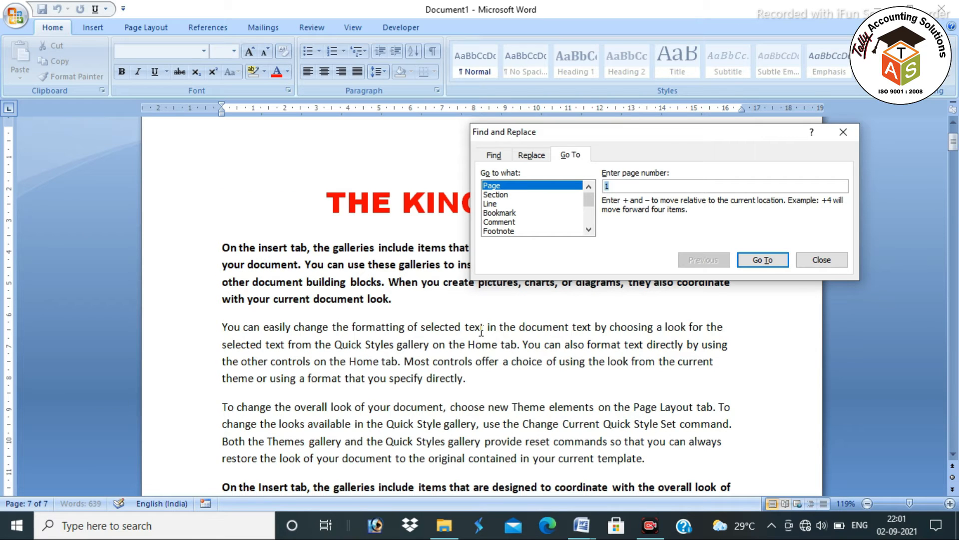
pyautogui.write('5')
pyautogui.press('Return')
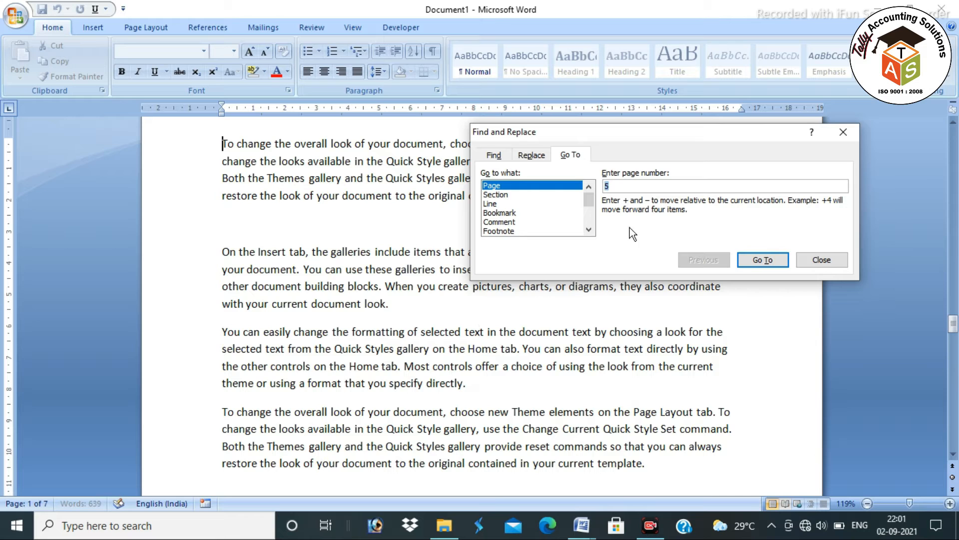
pyautogui.click(845, 132)
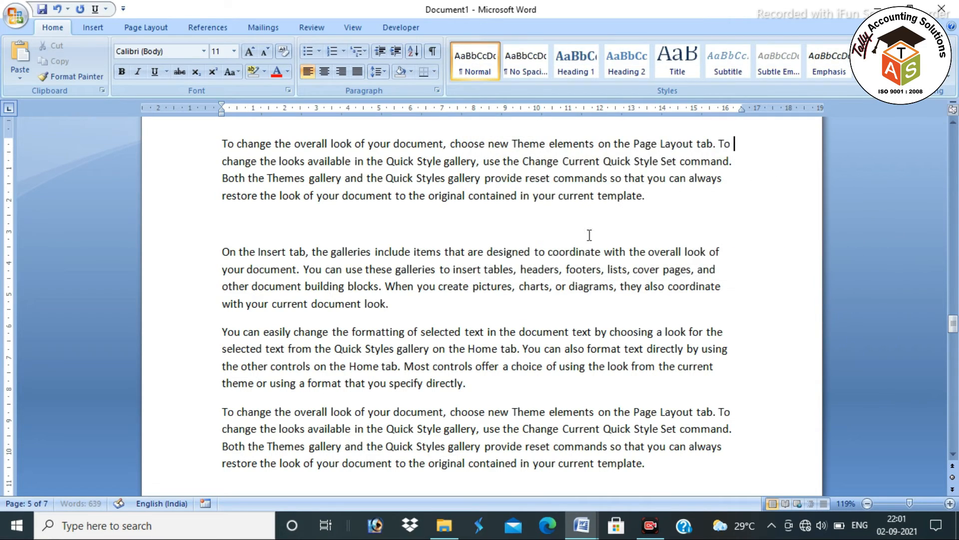
pyautogui.scroll(20, 559, 250)
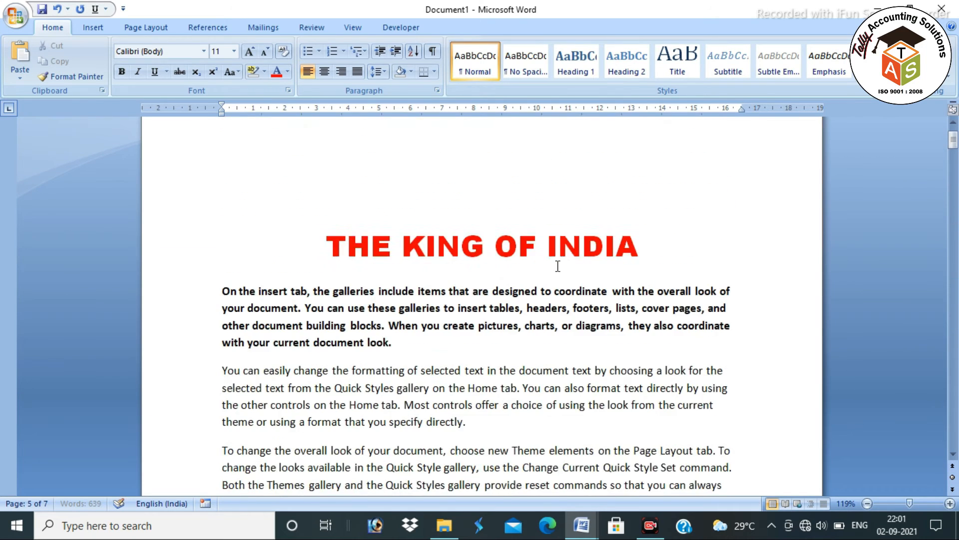
# Delete the blank line above 'THE KING OF INDIA' and centre the title with Ctrl+E
pyautogui.scroll(1, 558, 266)
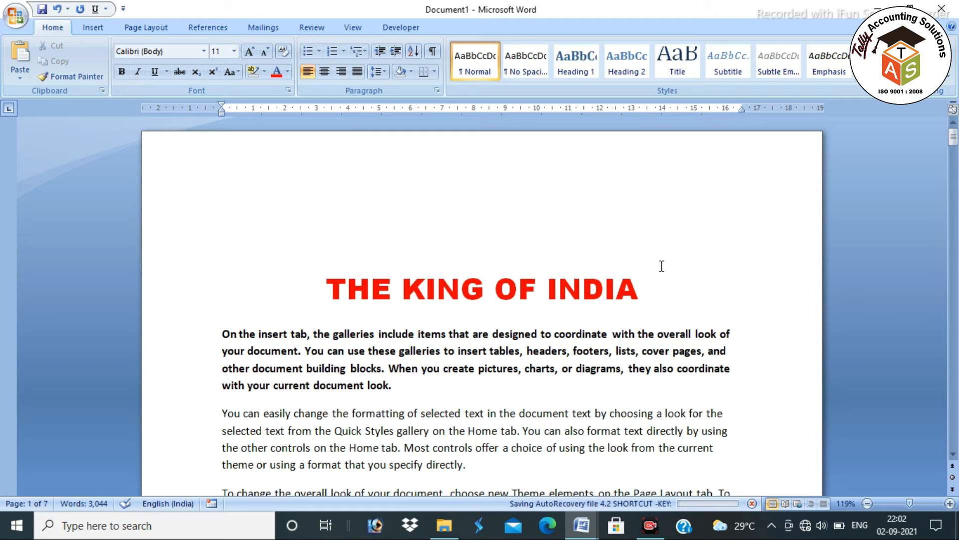
pyautogui.click(501, 259)
pyautogui.press('BackSpace')
pyautogui.hotkey('ctrl', 'z')
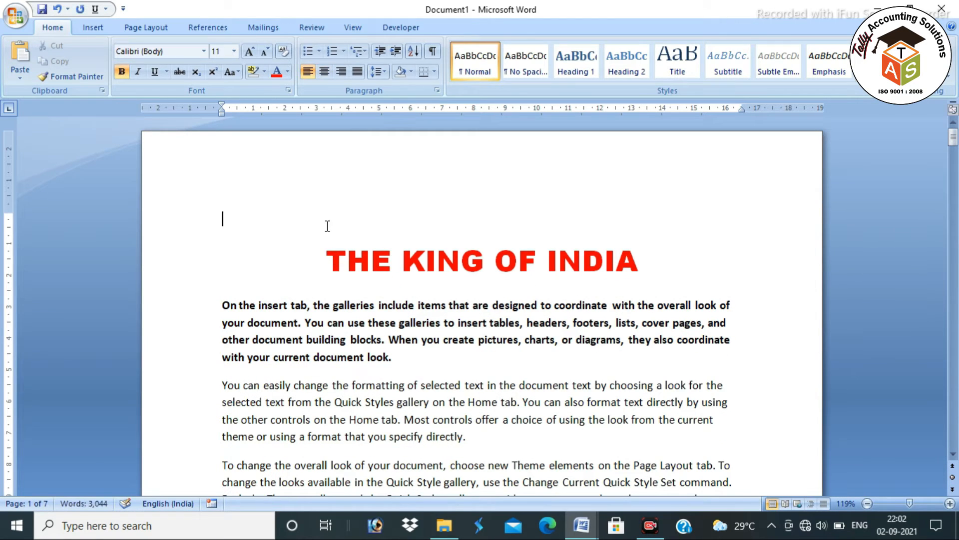
pyautogui.press('Delete')
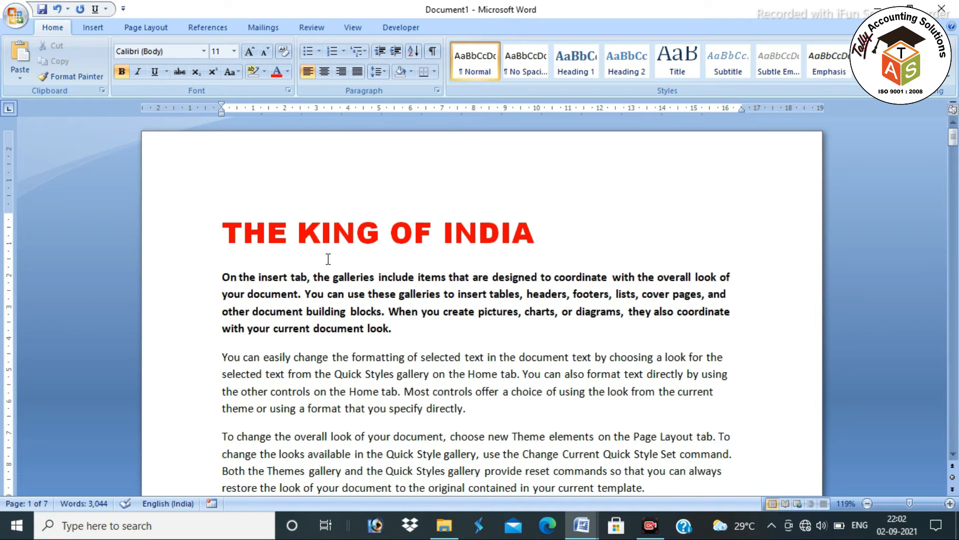
pyautogui.hotkey('ctrl', 'e')
# Select a line in the shortcut notes, then the word 'document' in the first paragraph
pyautogui.click(643, 237)
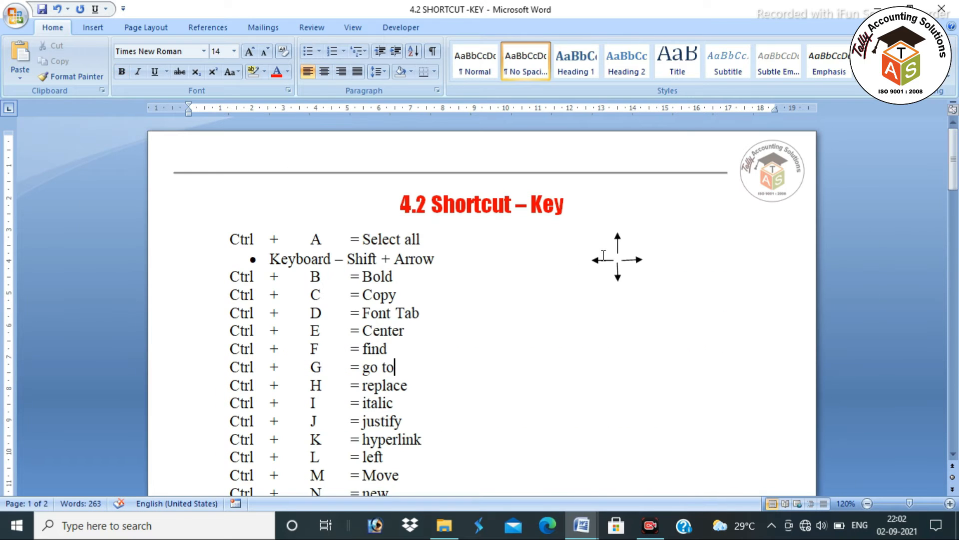
pyautogui.moveTo(422, 386); pyautogui.dragTo(214, 389)
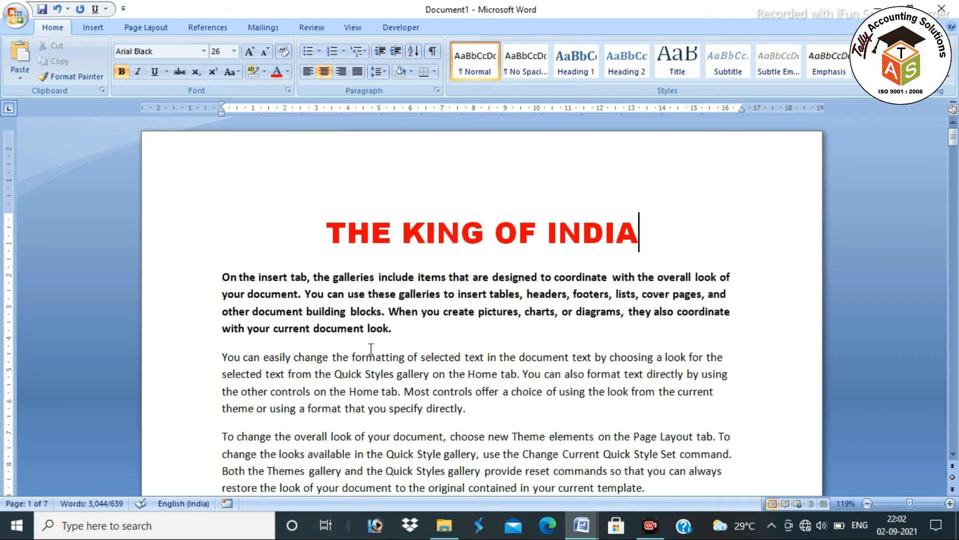
pyautogui.scroll(-2, 370, 300)
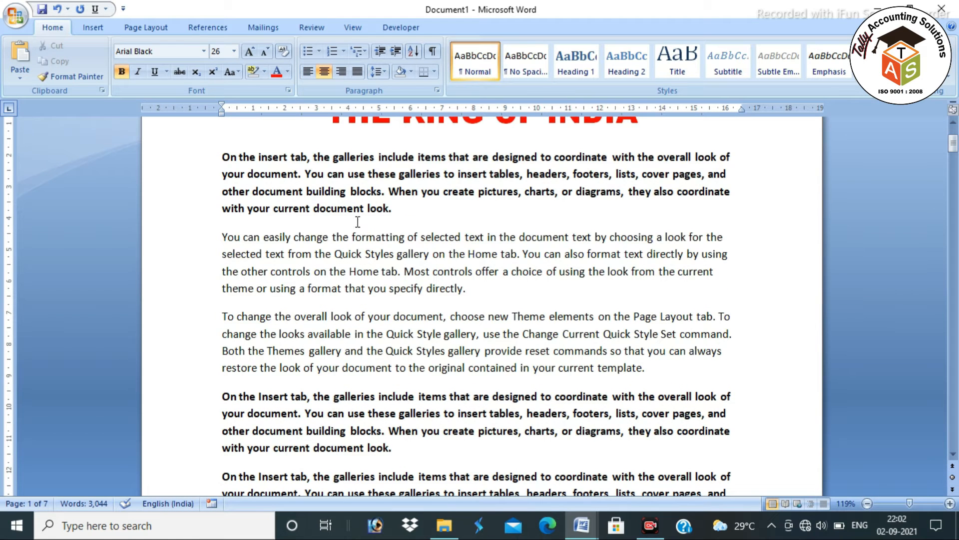
pyautogui.doubleClick(336, 210)
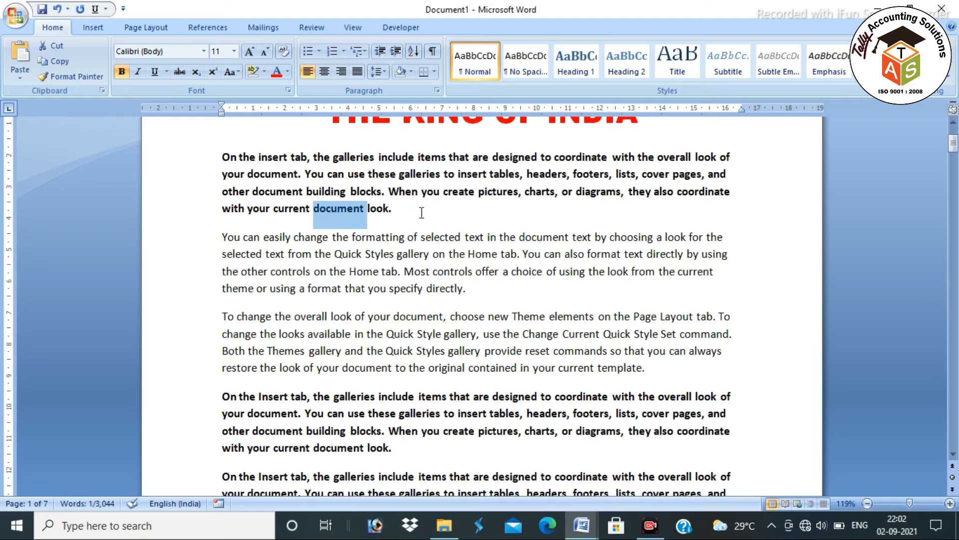
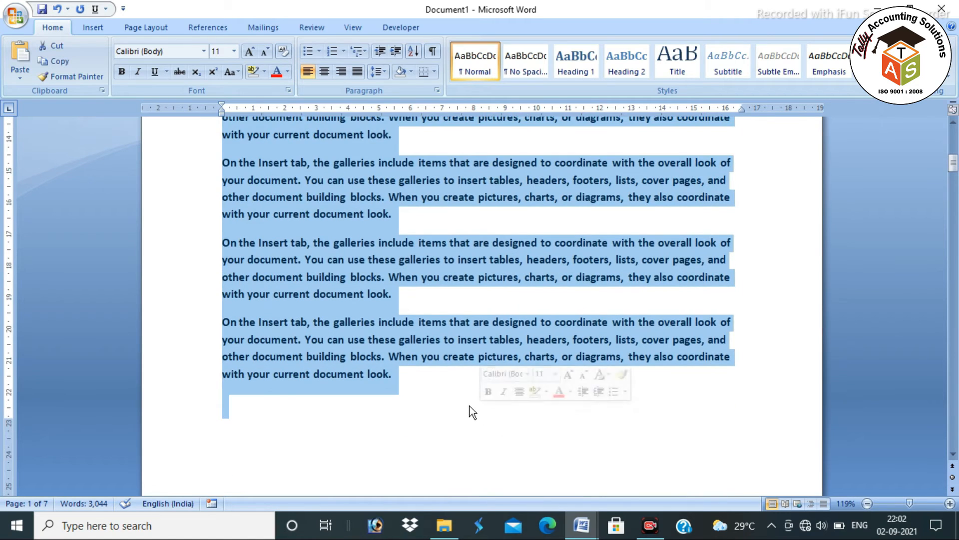
# Replace all 105 occurrences of 'document' with 'book' using Ctrl+H Replace All
pyautogui.scroll(10, 470, 406)
pyautogui.click(450, 328)
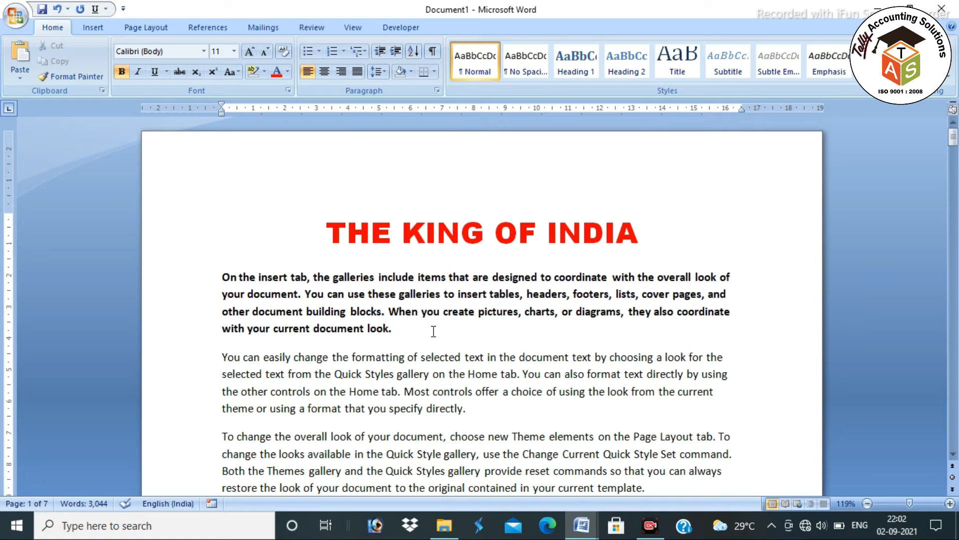
pyautogui.hotkey('ctrl', 'h')
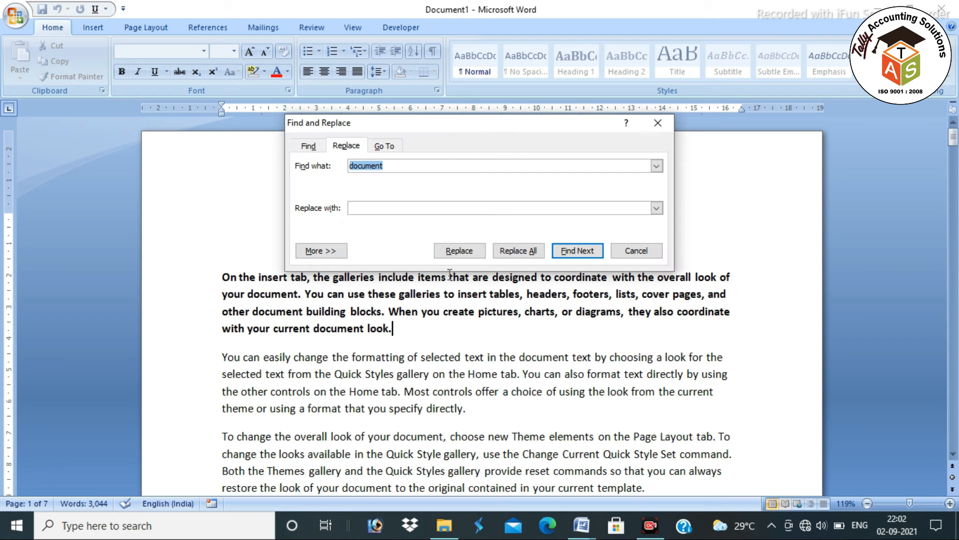
pyautogui.click(392, 208)
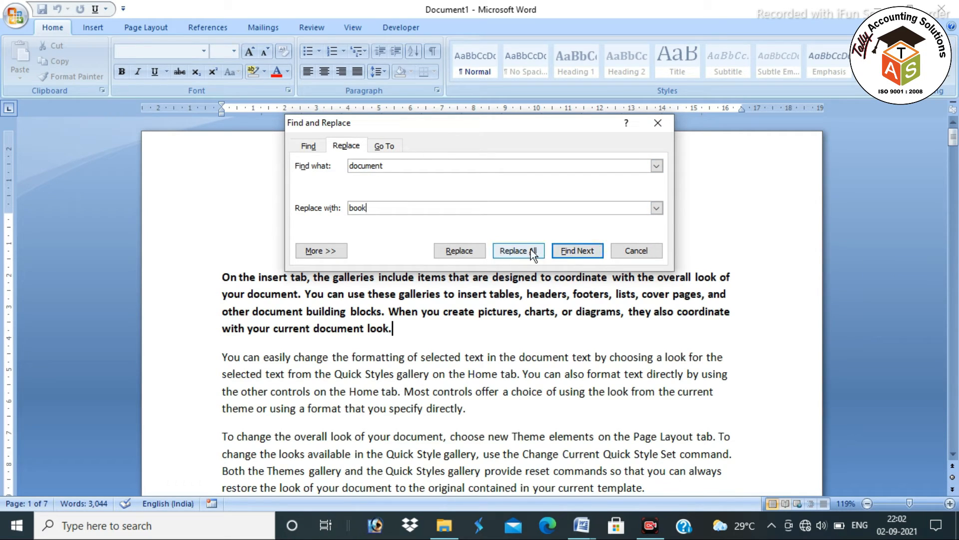
pyautogui.click(519, 250)
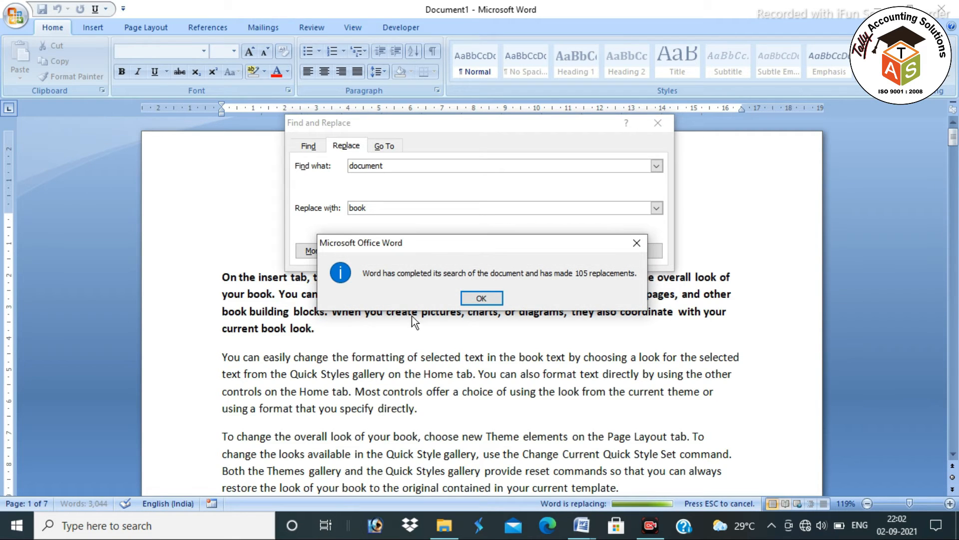
pyautogui.click(636, 243)
pyautogui.click(654, 123)
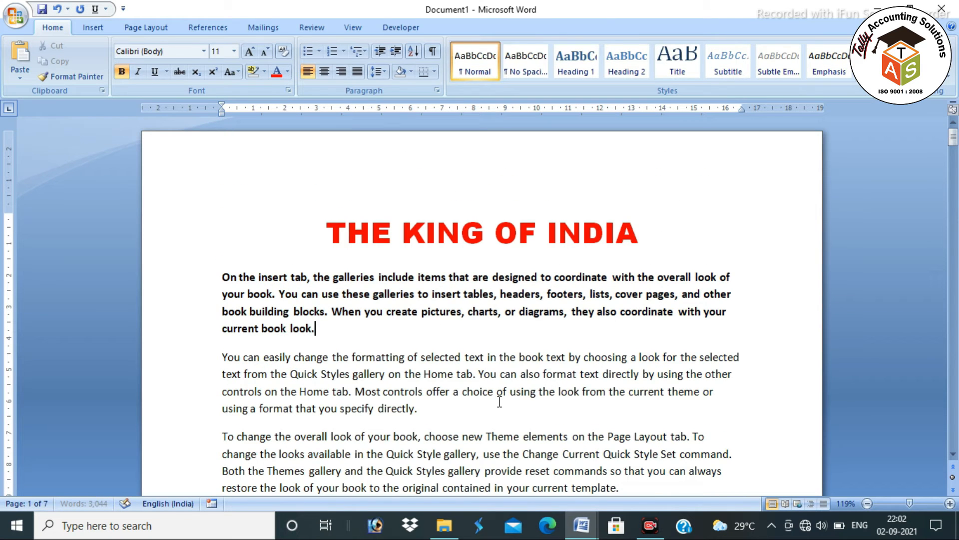
pyautogui.scroll(-3, 602, 398)
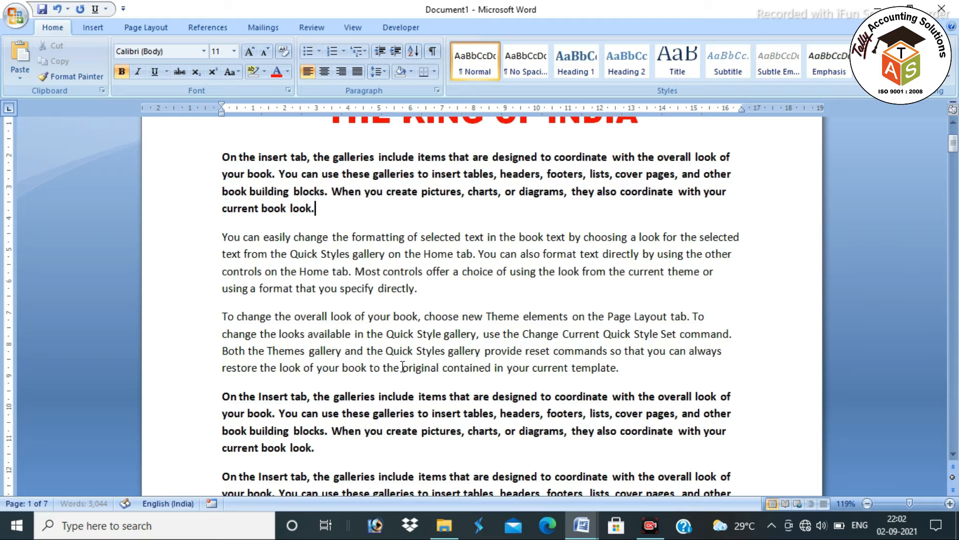
# Find 'book' with Ctrl+F and highlight all 105 matches in yellow
pyautogui.scroll(-3, 400, 369)
pyautogui.hotkey('ctrl', 'f')
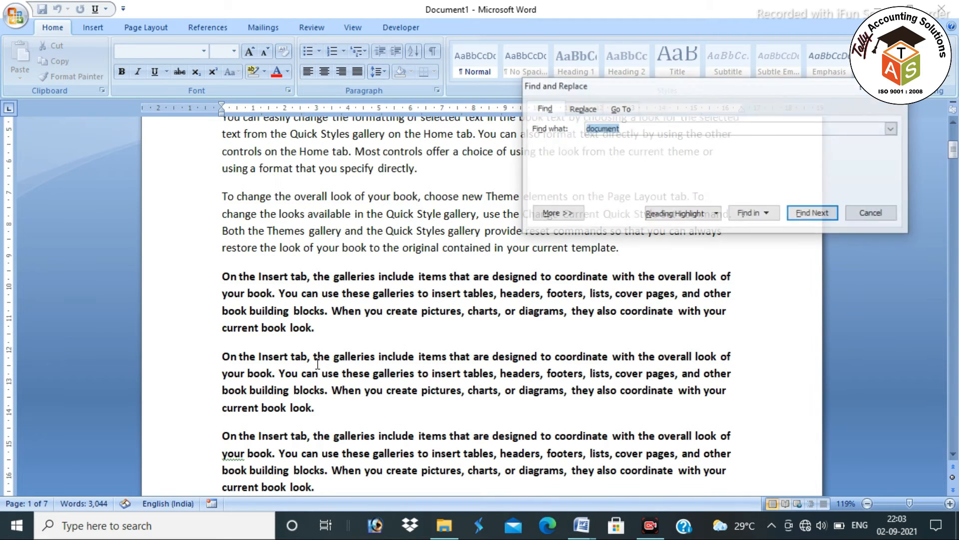
pyautogui.write('boo')
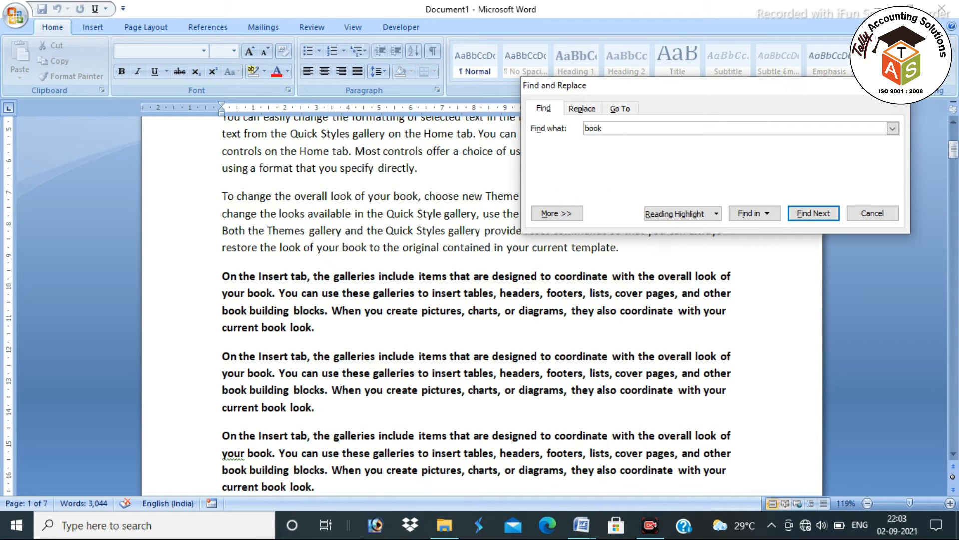
pyautogui.write('k')
pyautogui.click(685, 214)
pyautogui.click(685, 226)
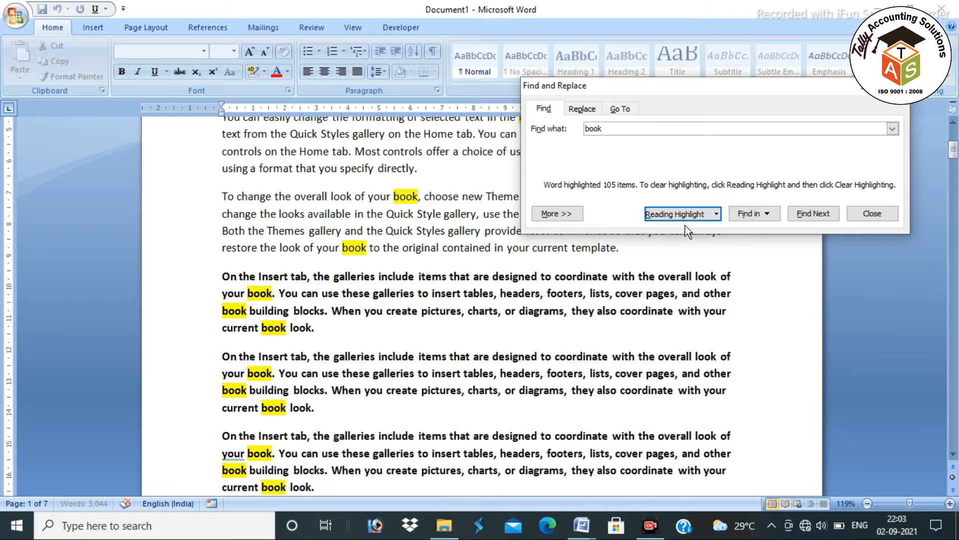
pyautogui.scroll(10, 353, 288)
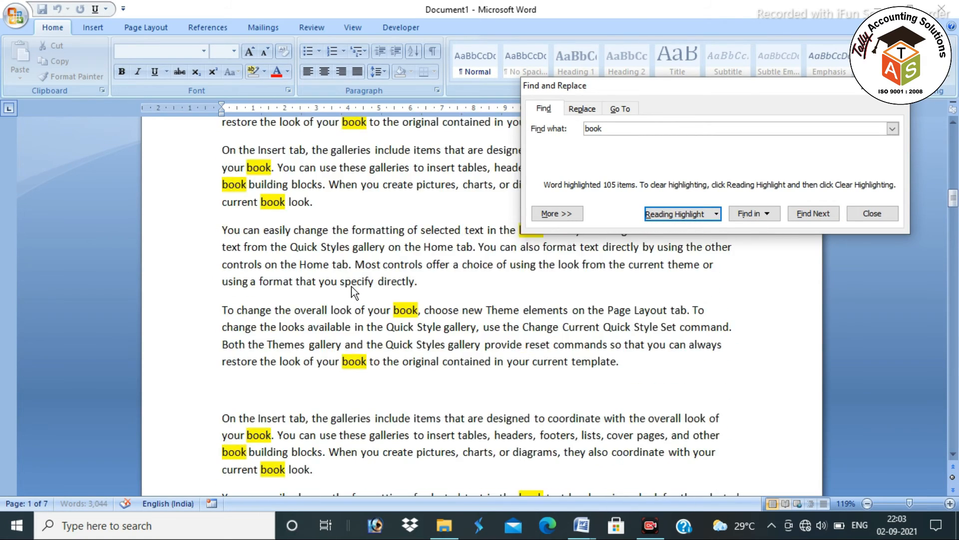
pyautogui.scroll(-4, 353, 289)
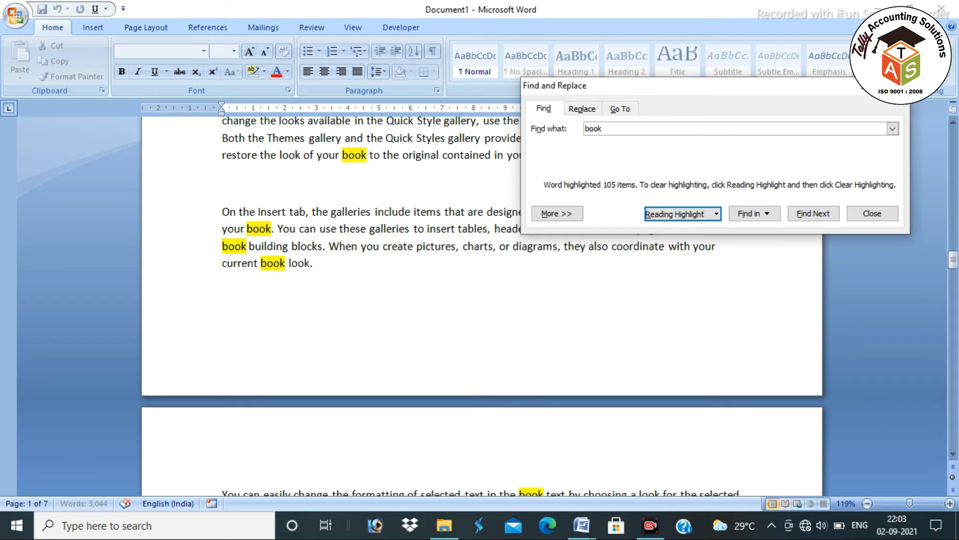
pyautogui.click(893, 90)
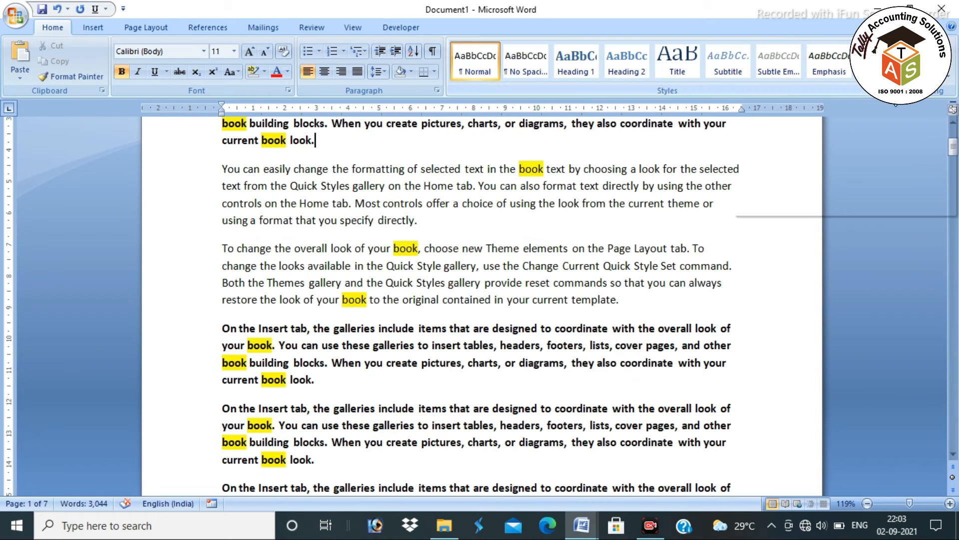
# Check the italic shortcut in the reference list and italicize the title 'THE KING OF INDIA'
pyautogui.hotkey('alt', 'Tab')
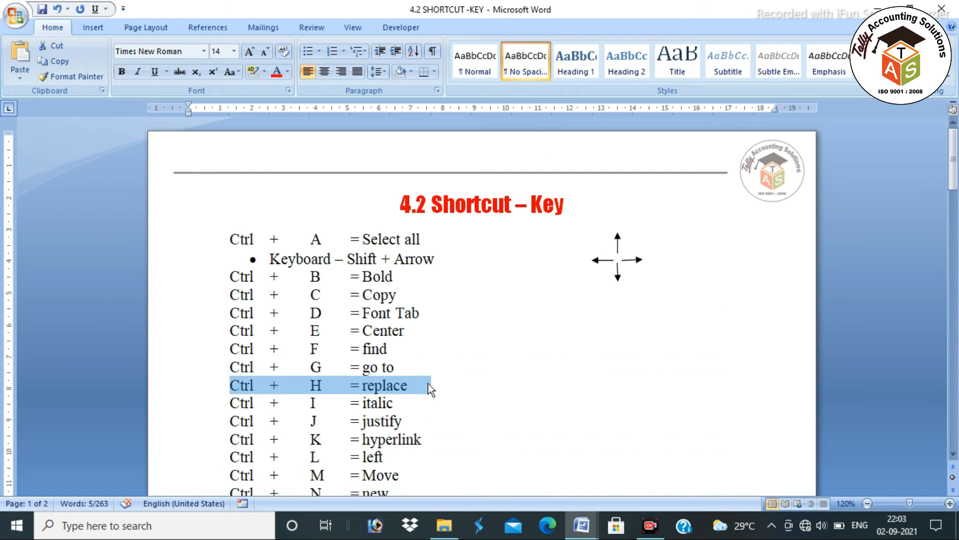
pyautogui.moveTo(402, 406); pyautogui.dragTo(241, 409)
pyautogui.hotkey('alt', 'Tab')
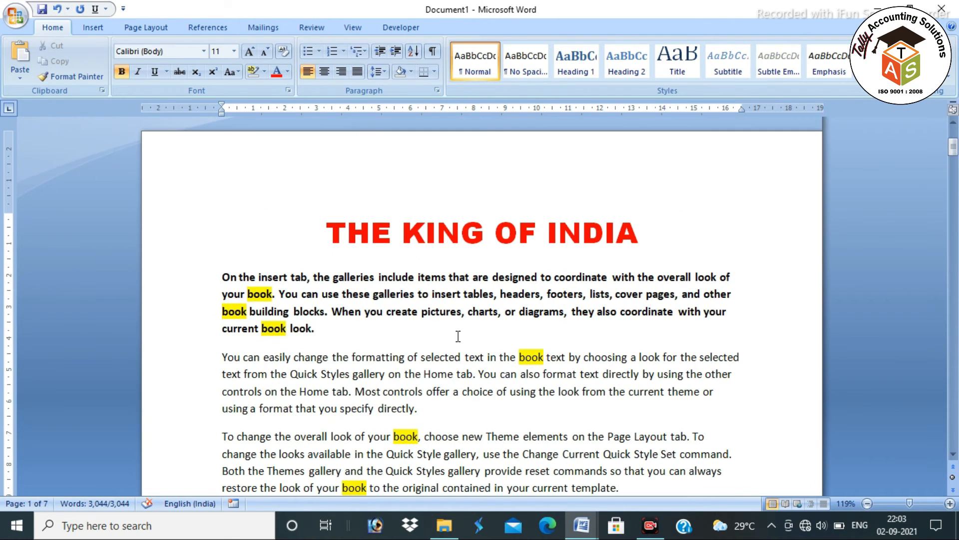
pyautogui.moveTo(640, 232); pyautogui.dragTo(353, 230)
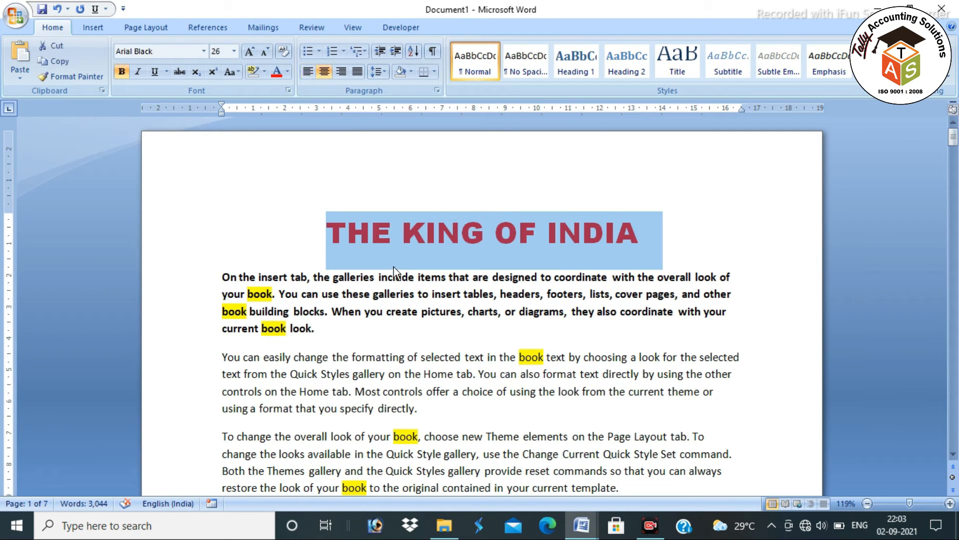
pyautogui.hotkey('ctrl', 'i')
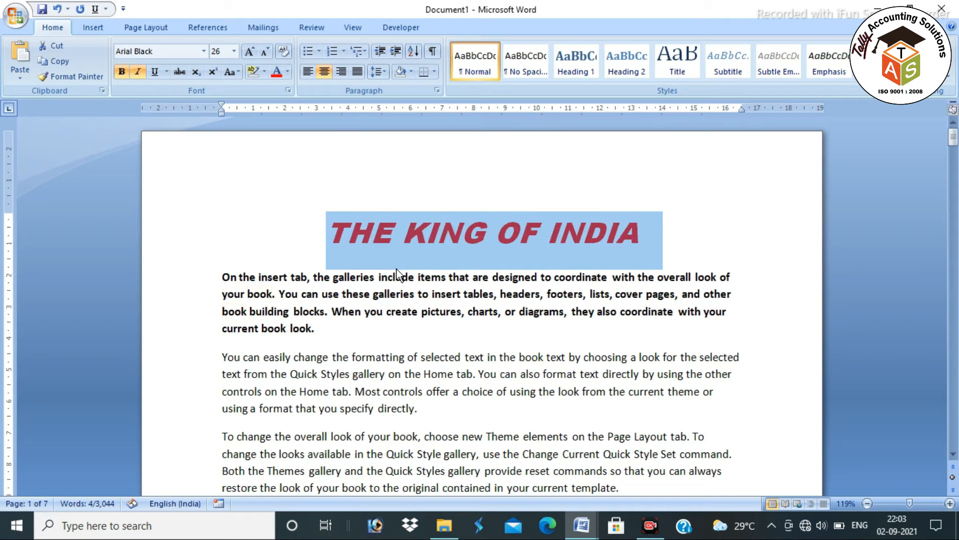
# Look up the justify shortcut and select the paragraphs below the title
pyautogui.hotkey('alt', 'Tab')
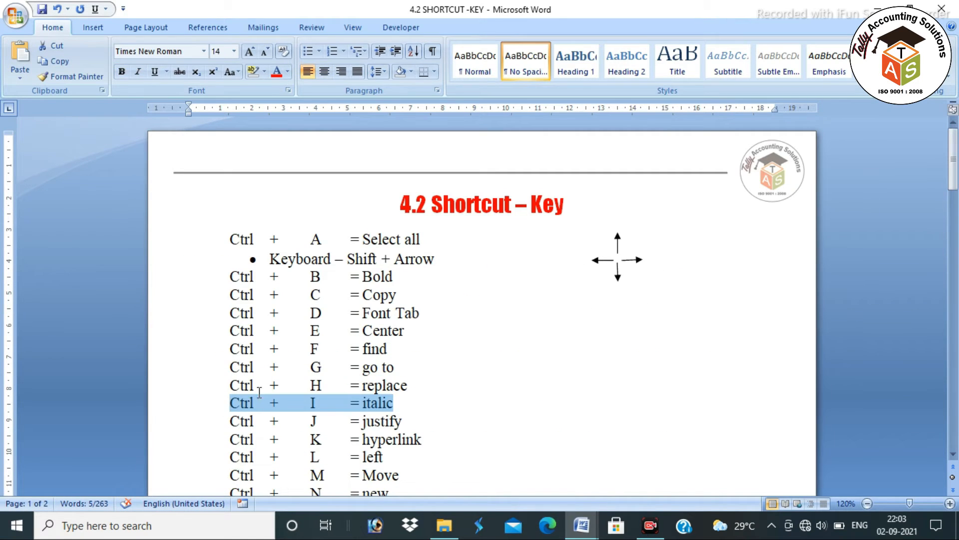
pyautogui.moveTo(411, 422); pyautogui.dragTo(215, 422)
pyautogui.hotkey('alt', 'Tab')
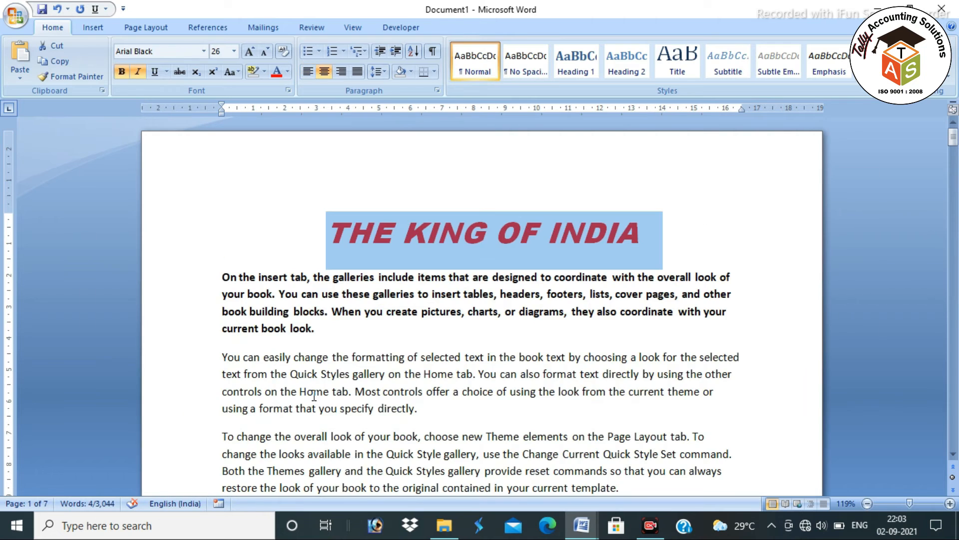
pyautogui.moveTo(205, 287); pyautogui.dragTo(680, 396)
pyautogui.scroll(10, 530, 371)
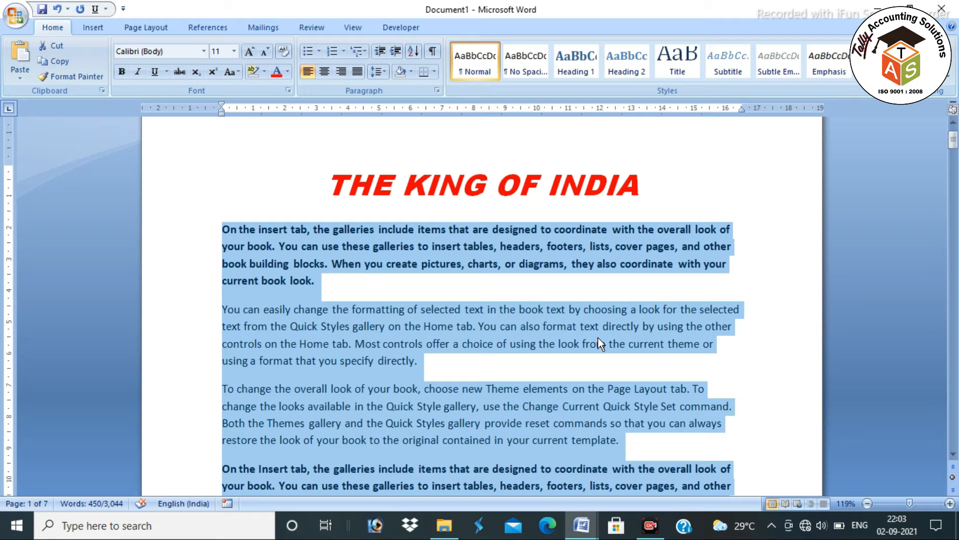
# Justify the paragraphs below the title with Ctrl+J and deselect them
pyautogui.hotkey('ctrl', 'j')
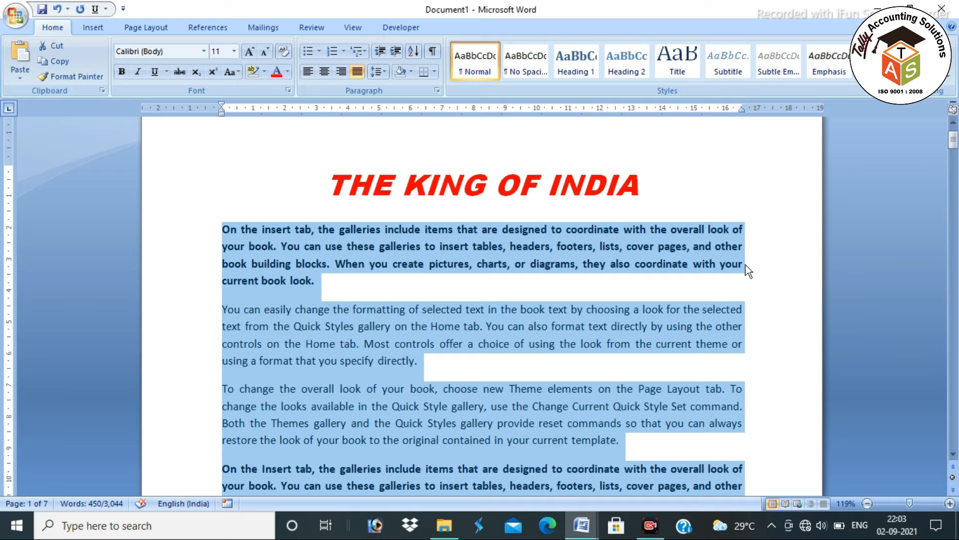
pyautogui.scroll(-2, 746, 270)
pyautogui.scroll(-2, 745, 285)
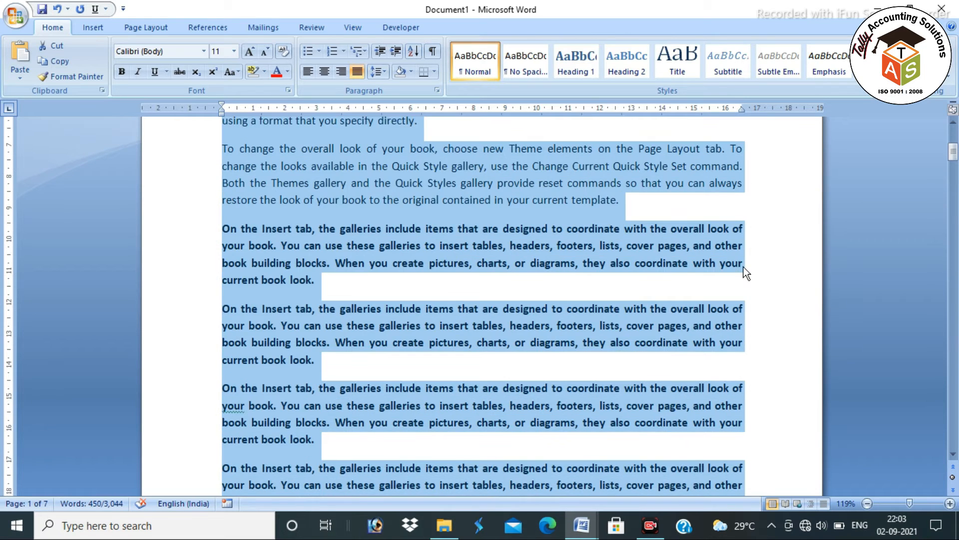
pyautogui.scroll(-2, 761, 302)
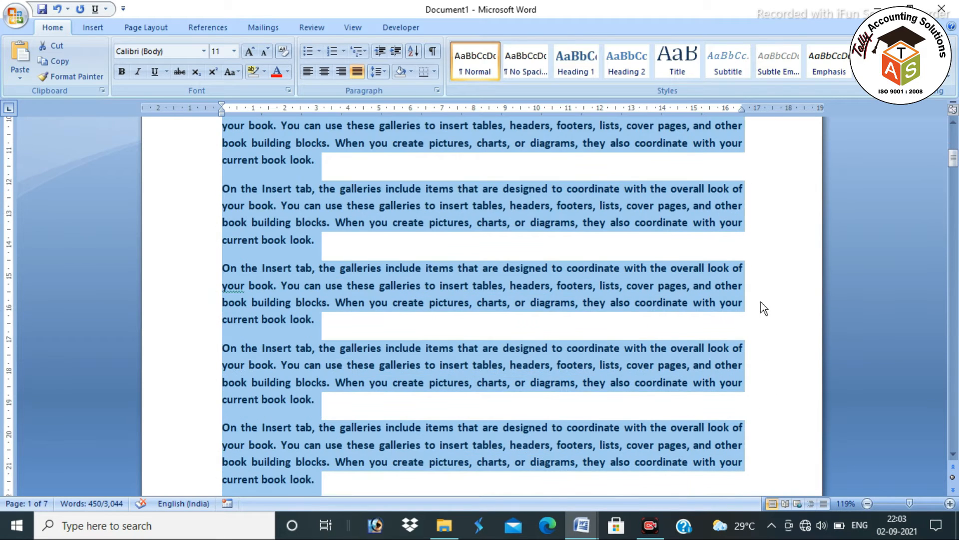
pyautogui.click(752, 220)
pyautogui.scroll(8, 734, 223)
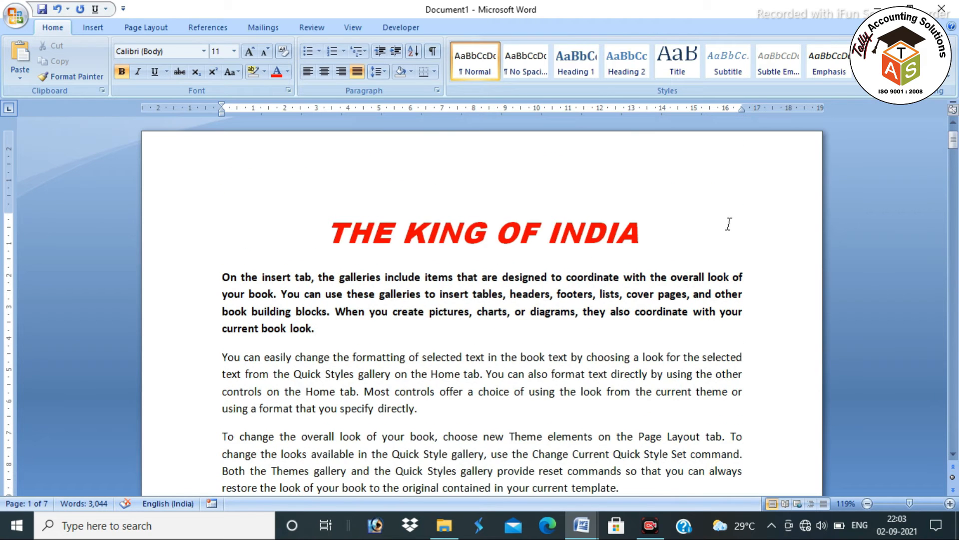
# Select the Ctrl + K = hyperlink row in the 4.2 SHORTCUT -KEY list
pyautogui.hotkey('alt', 'Tab')
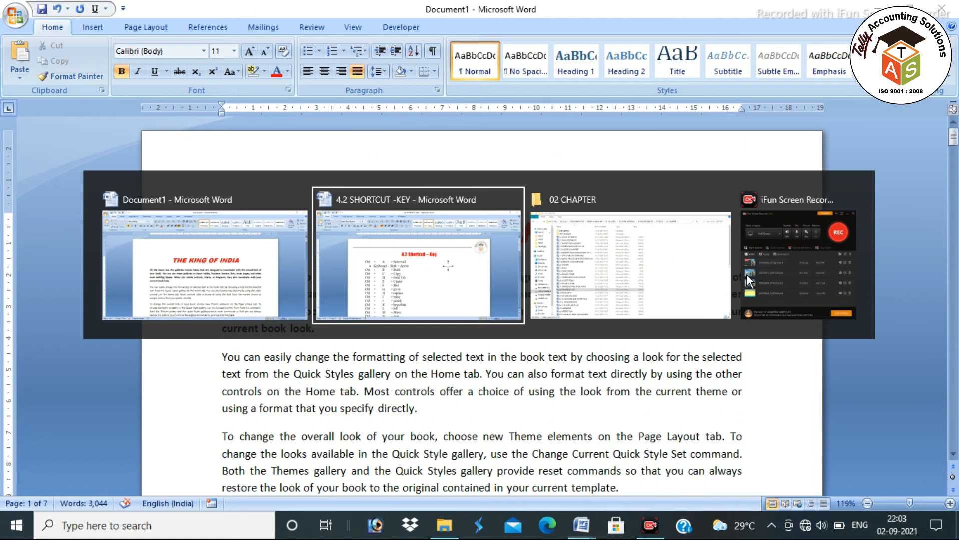
pyautogui.moveTo(435, 441); pyautogui.dragTo(314, 400)
pyautogui.hotkey('alt', 'Tab')
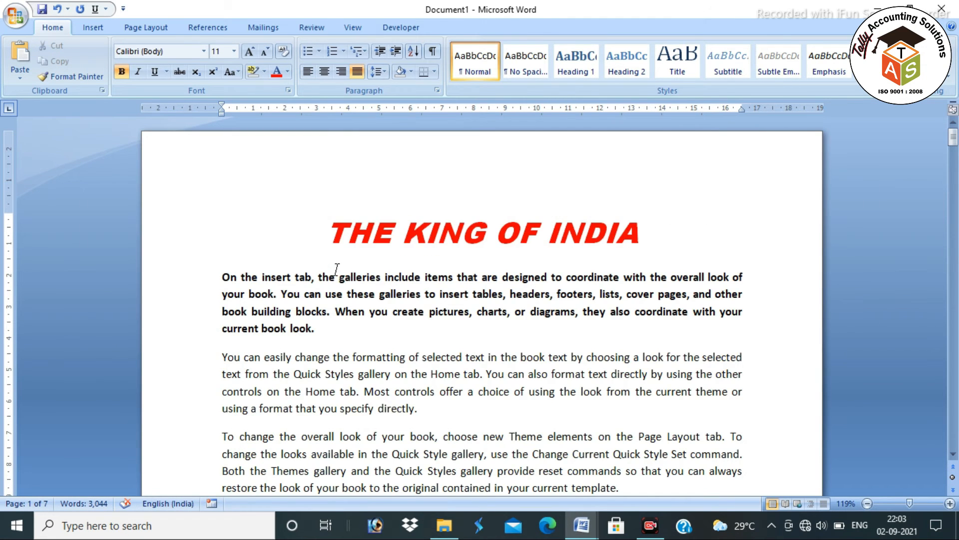
pyautogui.hotkey('alt', 'Tab')
pyautogui.moveTo(253, 439); pyautogui.dragTo(398, 440)
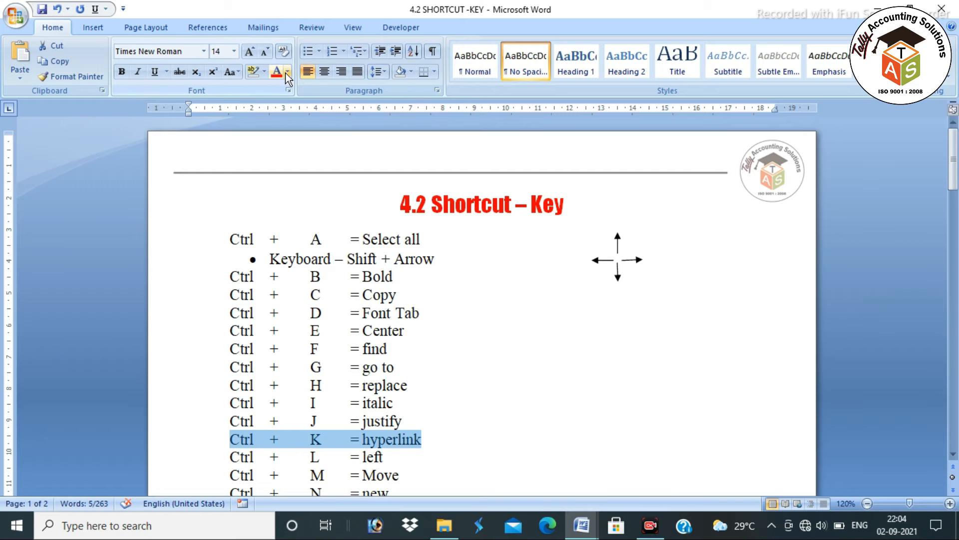
# Highlight the Ctrl + K = hyperlink row in yellow
pyautogui.click(265, 71)
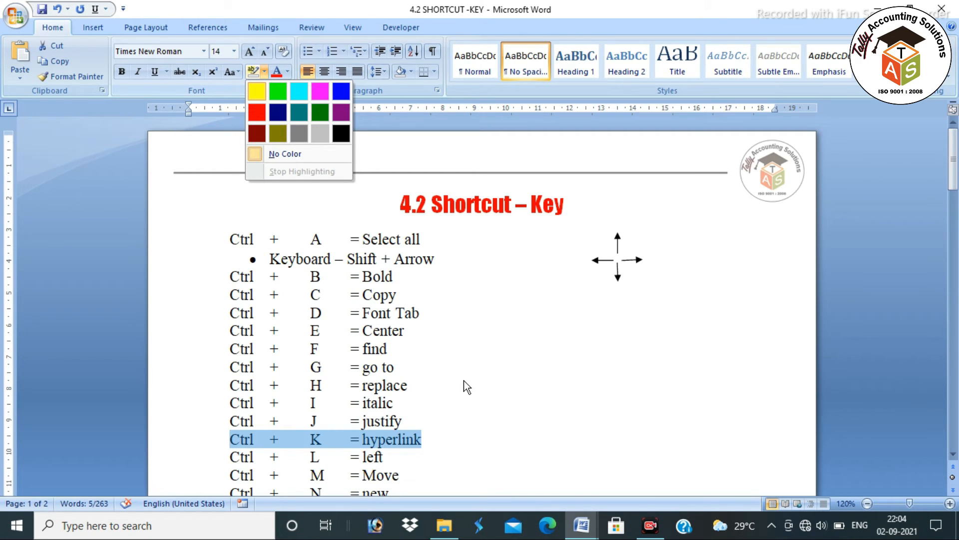
pyautogui.click(256, 91)
pyautogui.click(507, 431)
pyautogui.scroll(-2, 436, 396)
# Left-align the title 'THE KING OF INDIA' with Ctrl+L
pyautogui.moveTo(223, 335); pyautogui.dragTo(405, 343)
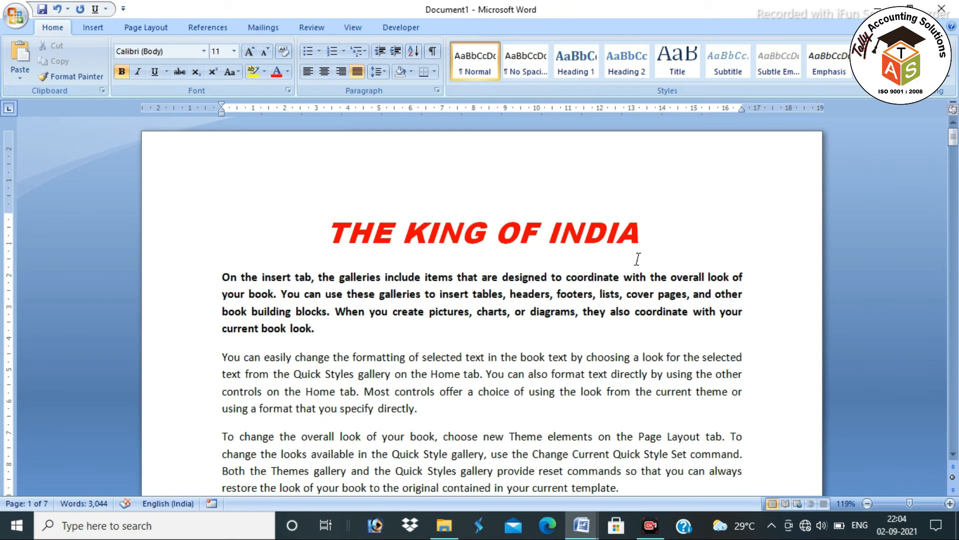
pyautogui.moveTo(646, 227); pyautogui.dragTo(330, 223)
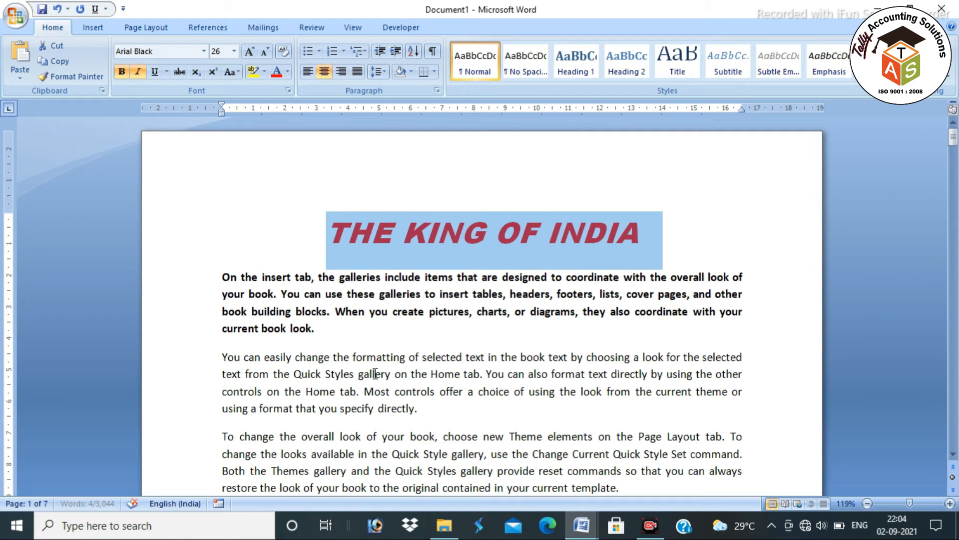
pyautogui.hotkey('ctrl', 'l')
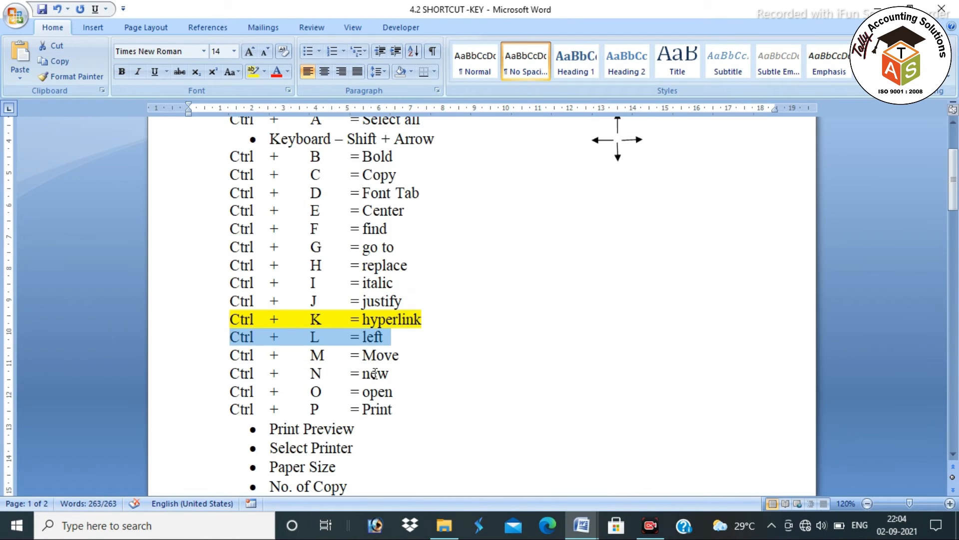
# Mark the Ctrl + M = Move row and select Document1's second paragraph
pyautogui.tripleClick(412, 355)
pyautogui.hotkey('alt', 'Tab')
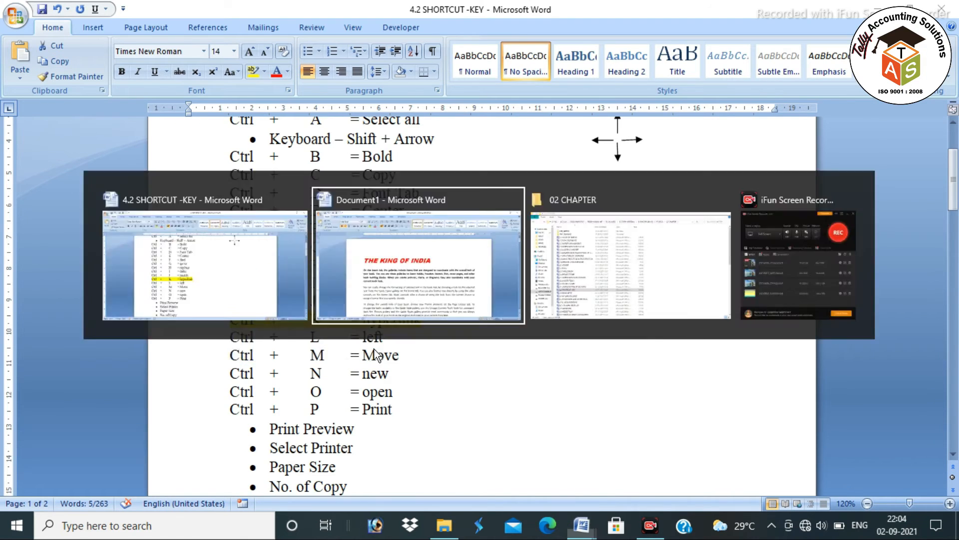
pyautogui.moveTo(223, 359); pyautogui.dragTo(425, 418)
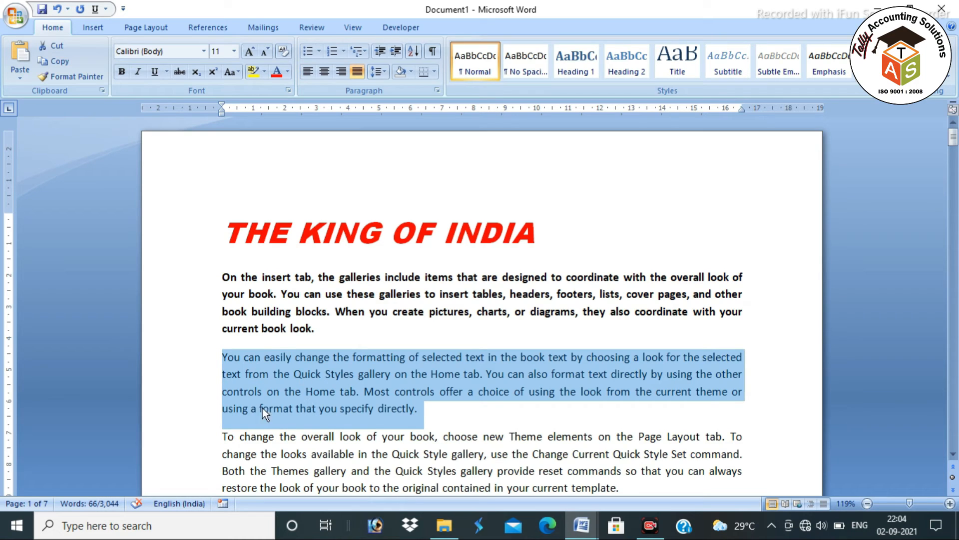
# Indent the second paragraph twice with Ctrl+M, then start Insert > Picture
pyautogui.hotkey('ctrl', 'm')
pyautogui.hotkey('ctrl', 'm')
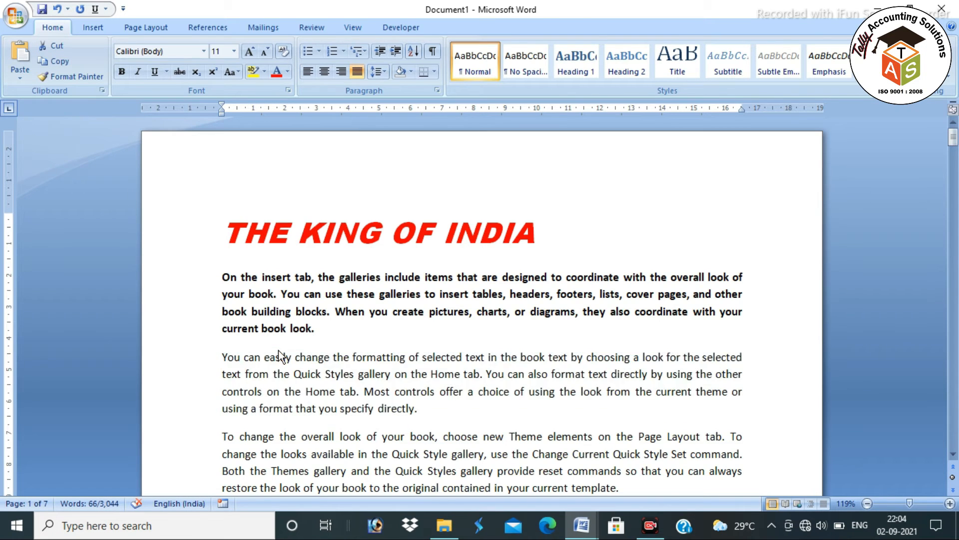
pyautogui.hotkey('ctrl', 'm')
pyautogui.hotkey('ctrl', 'm')
pyautogui.hotkey('ctrl', 'm')
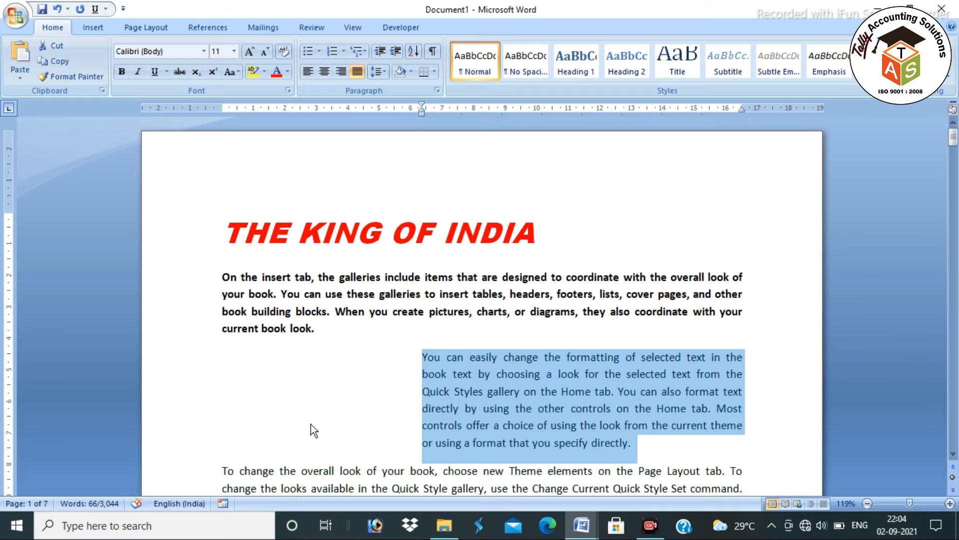
pyautogui.click(352, 391)
pyautogui.click(101, 26)
pyautogui.click(166, 62)
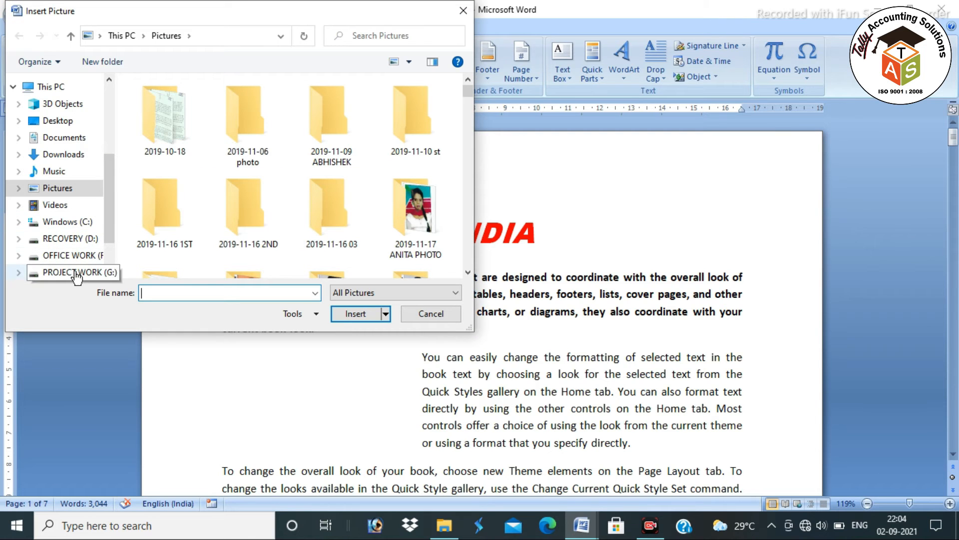
# Insert the 'TAS LOGO PNG 2 ok' image from PROJECT WORK (G:) > LOGO
pyautogui.click(75, 273)
pyautogui.scroll(-3, 180, 210)
pyautogui.scroll(3, 176, 204)
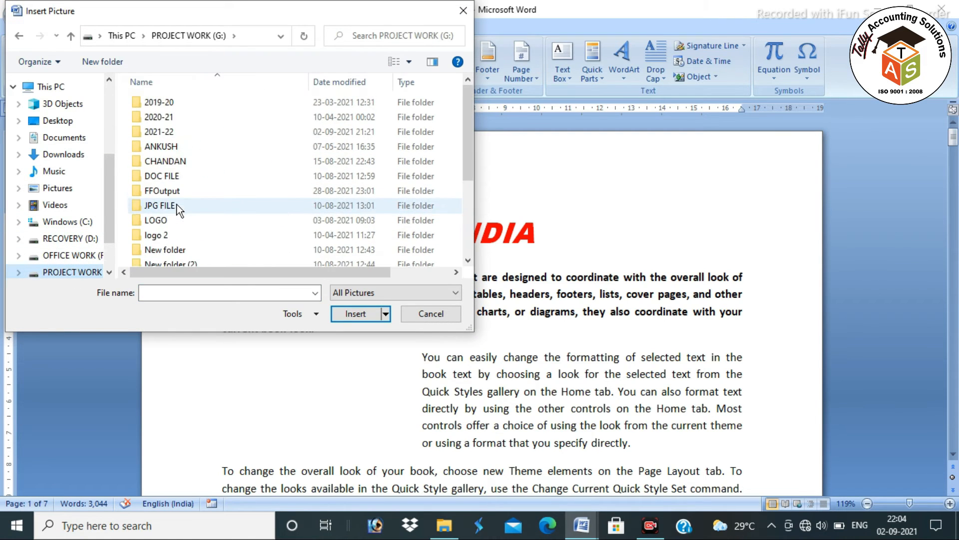
pyautogui.doubleClick(168, 220)
pyautogui.scroll(-3, 309, 210)
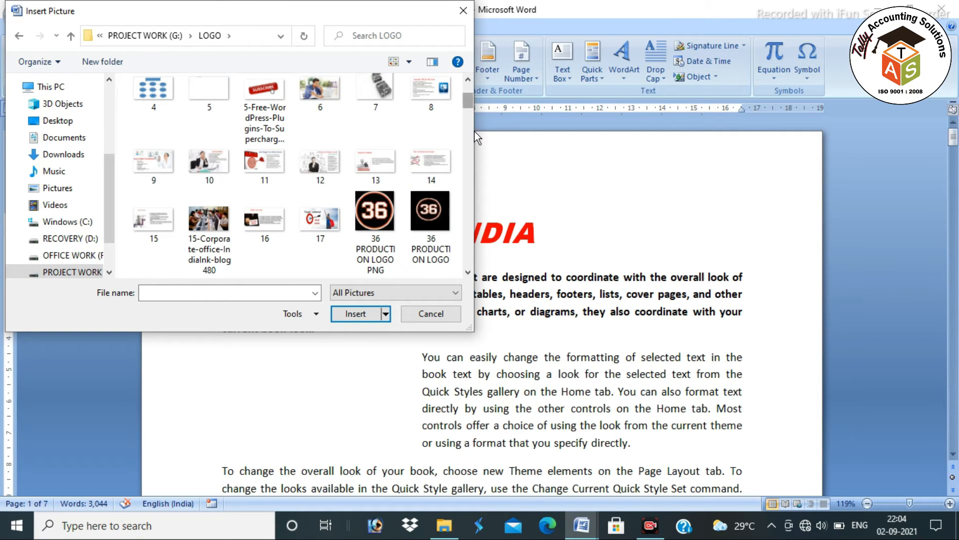
pyautogui.scroll(-10, 430, 230)
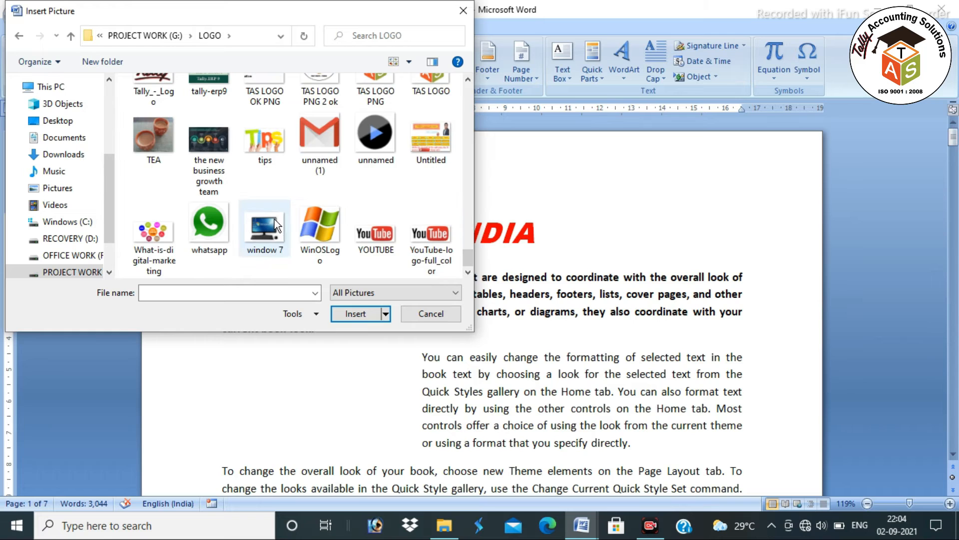
pyautogui.click(327, 96)
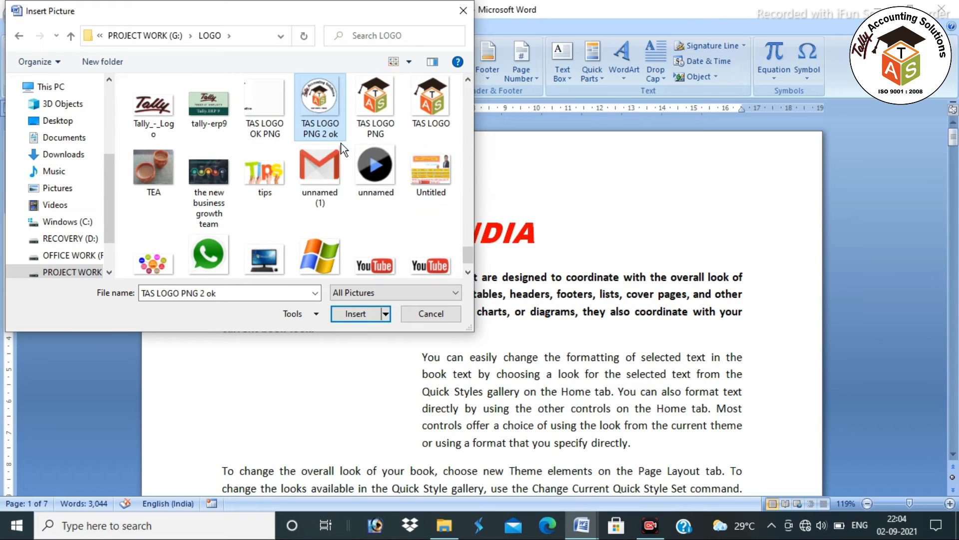
pyautogui.click(361, 312)
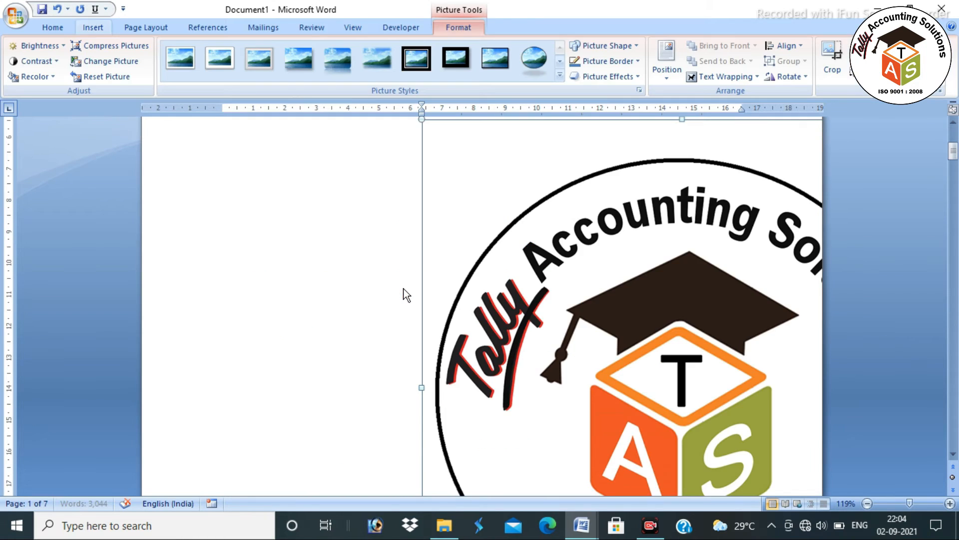
# Set the logo's text wrapping to In Front of Text
pyautogui.scroll(5, 634, 254)
pyautogui.scroll(-4, 632, 320)
pyautogui.moveTo(651, 237); pyautogui.dragTo(492, 208)
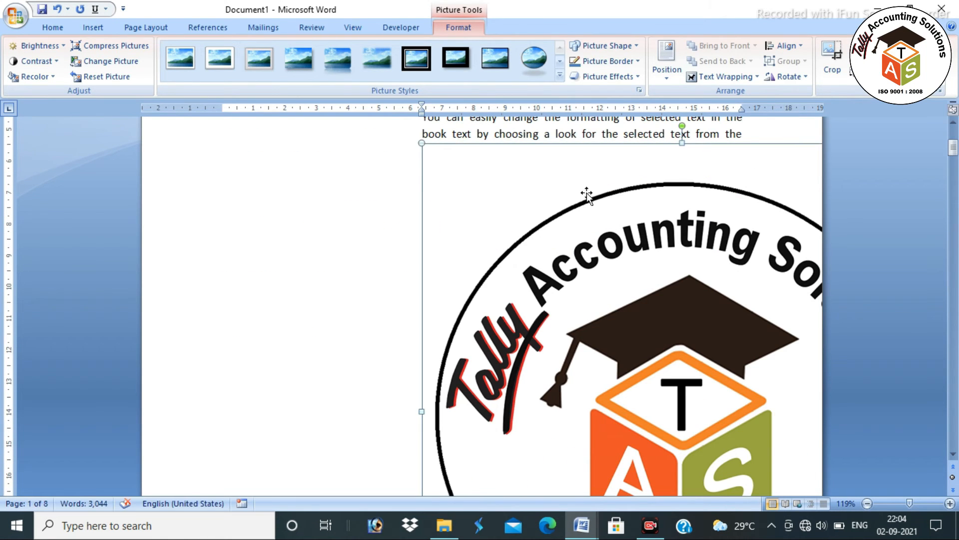
pyautogui.click(710, 77)
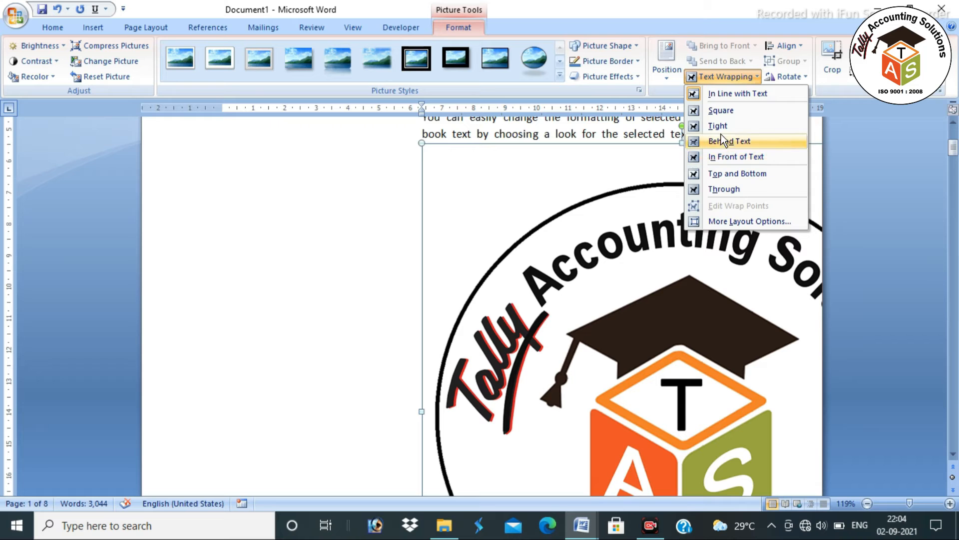
pyautogui.click(724, 158)
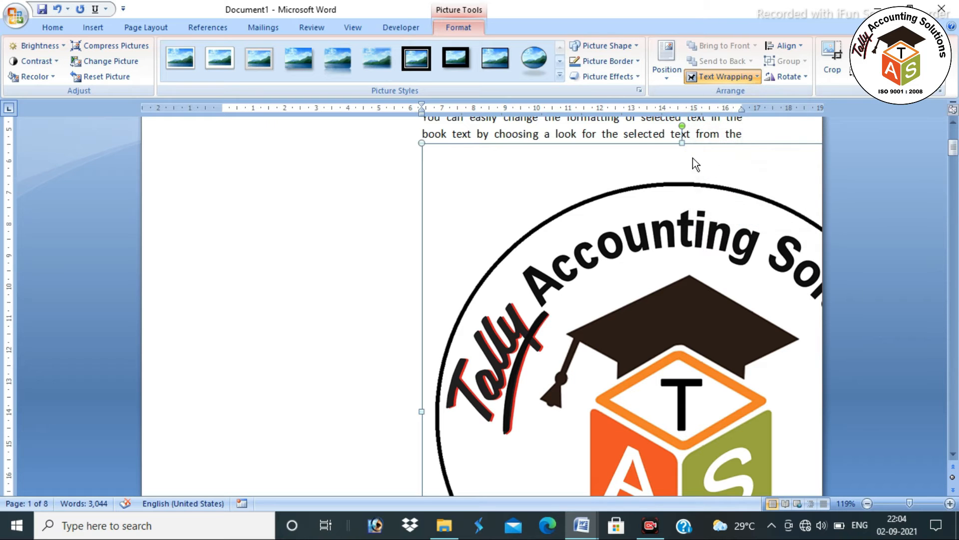
# Shrink the logo and place it at the left of the indented paragraph
pyautogui.moveTo(420, 144); pyautogui.dragTo(579, 306)
pyautogui.moveTo(358, 260); pyautogui.dragTo(285, 143)
pyautogui.moveTo(227, 128); pyautogui.dragTo(398, 307)
pyautogui.moveTo(511, 378); pyautogui.dragTo(546, 298)
pyautogui.moveTo(545, 344); pyautogui.dragTo(337, 297)
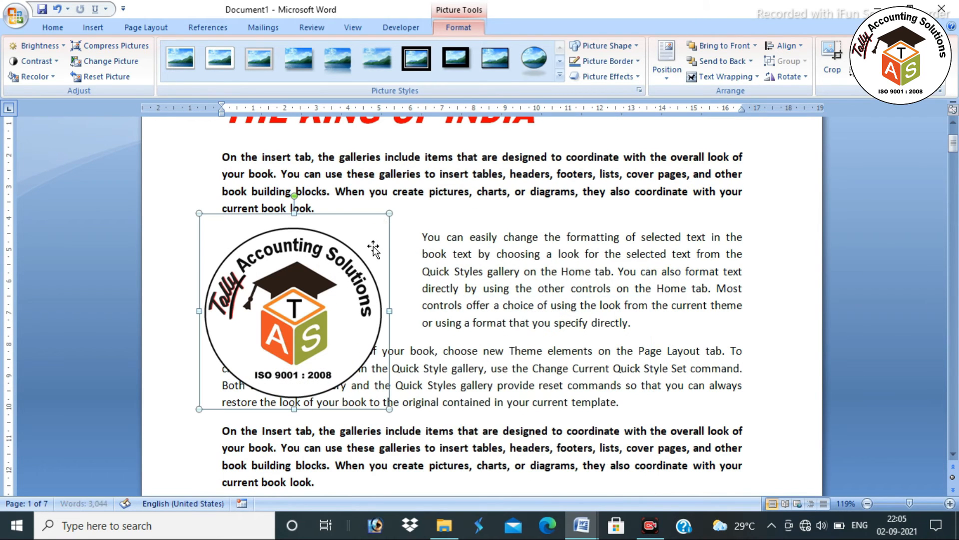
pyautogui.moveTo(389, 213); pyautogui.dragTo(353, 252)
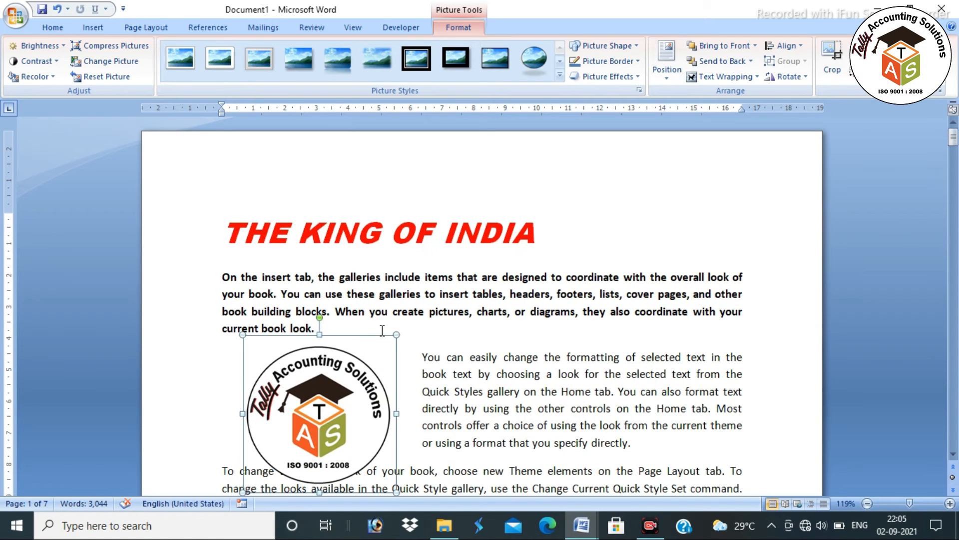
pyautogui.moveTo(396, 335); pyautogui.dragTo(340, 382)
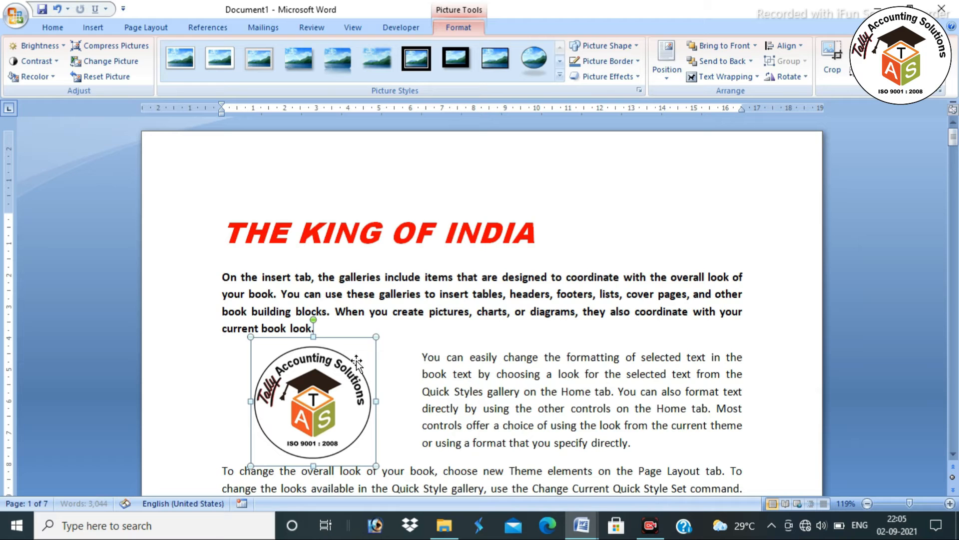
pyautogui.click(424, 379)
pyautogui.scroll(-3, 348, 365)
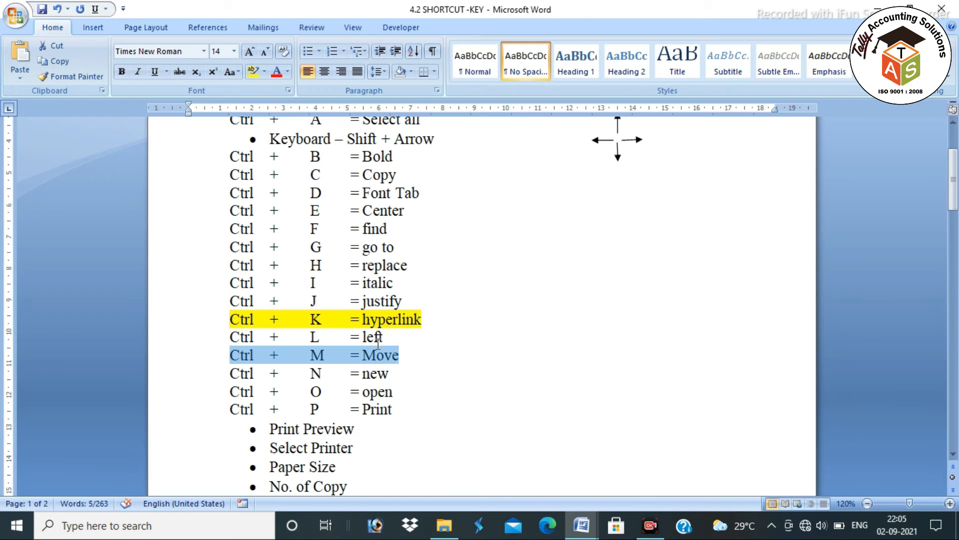
# Check the new-document shortcut, then create and close a blank document with Ctrl+N and Ctrl+W
pyautogui.hotkey('alt', 'Tab')
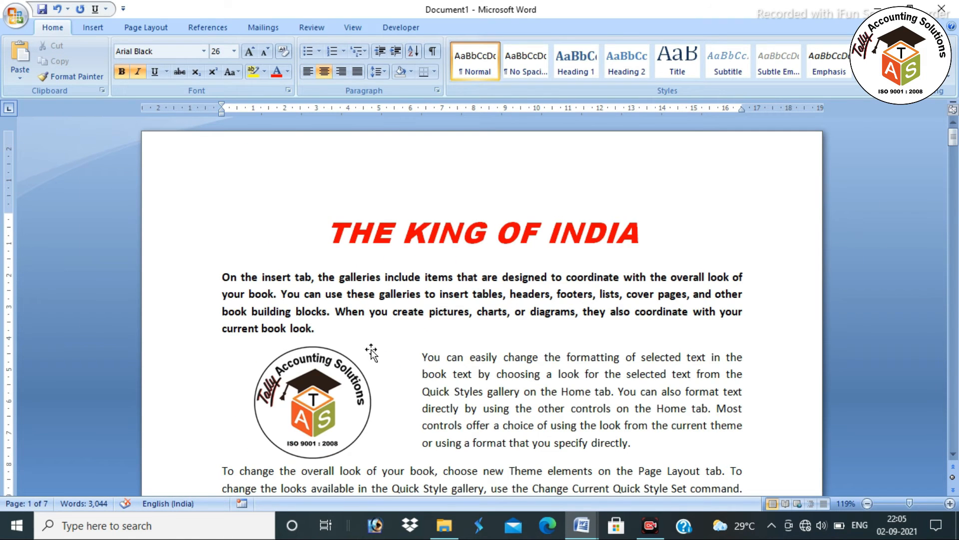
pyautogui.hotkey('alt', 'Tab')
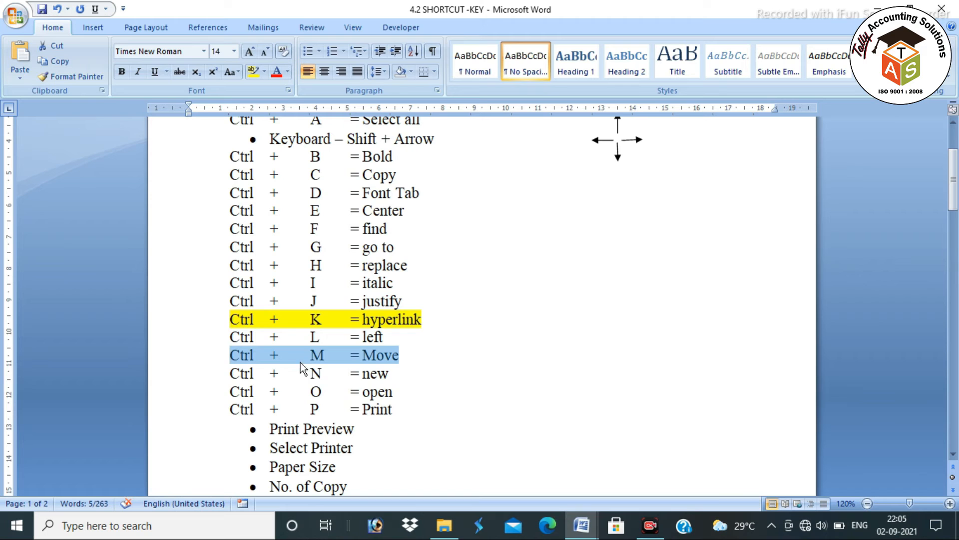
pyautogui.moveTo(231, 374); pyautogui.dragTo(387, 373)
pyautogui.hotkey('alt', 'Tab')
pyautogui.click(526, 391)
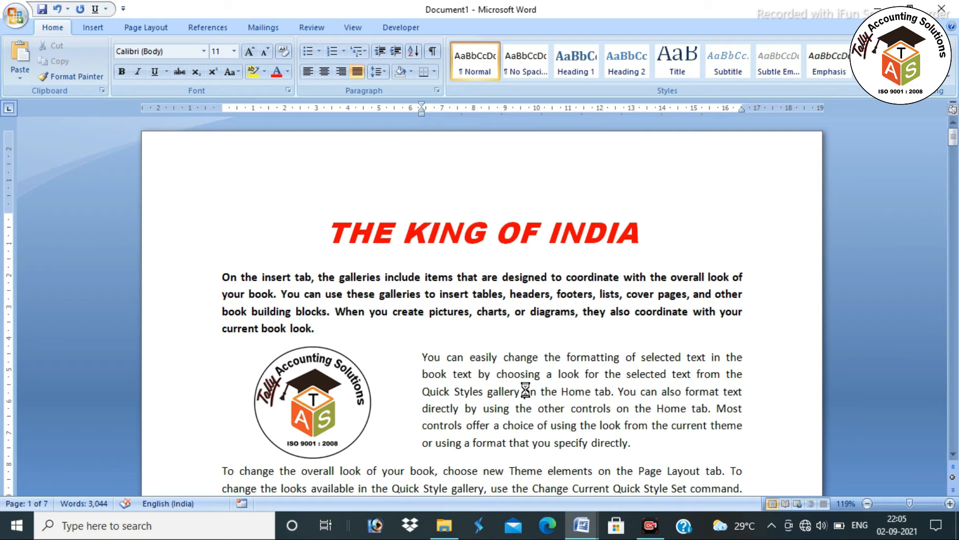
pyautogui.hotkey('ctrl', 'n')
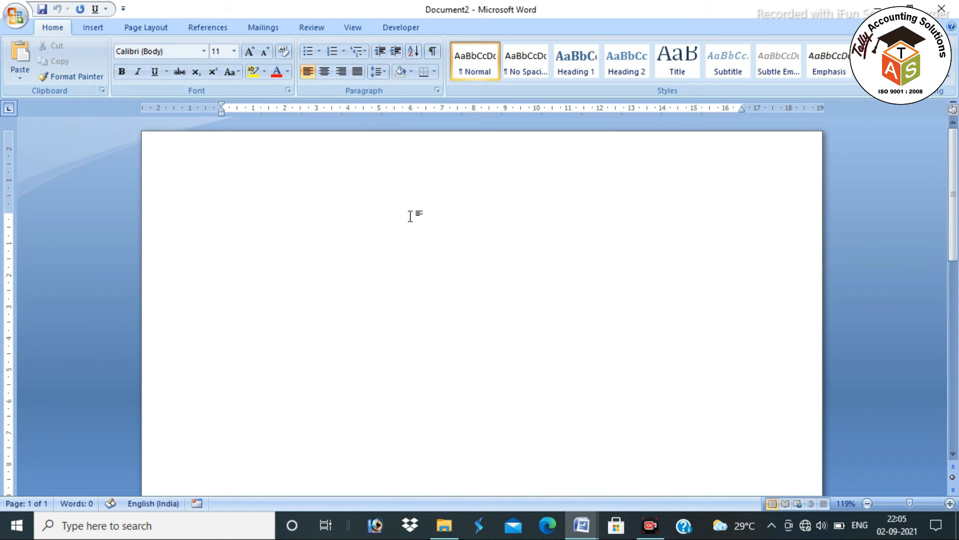
pyautogui.hotkey('ctrl', 'w')
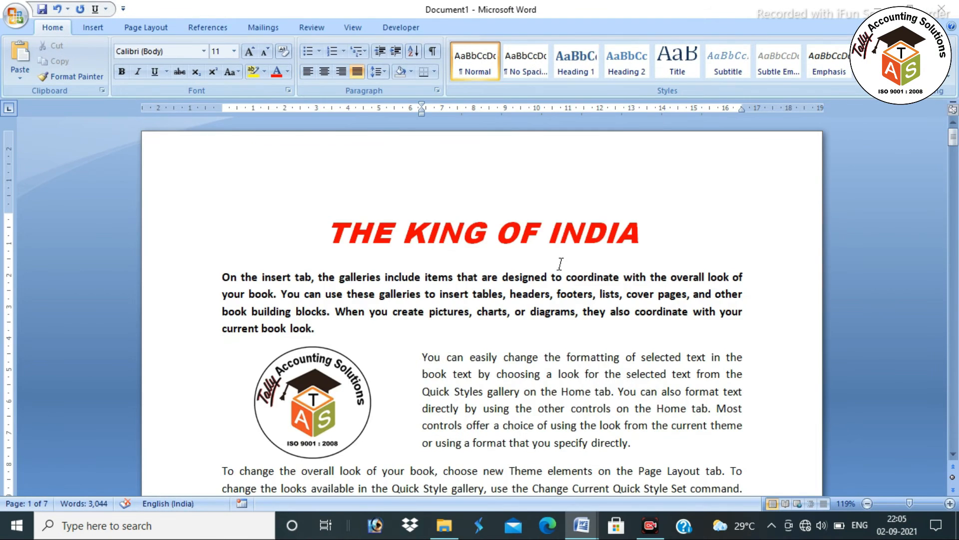
# Check the open-file shortcut and create new blank Document3 with Ctrl+N
pyautogui.hotkey('alt', 'Tab')
pyautogui.moveTo(329, 387); pyautogui.dragTo(225, 385)
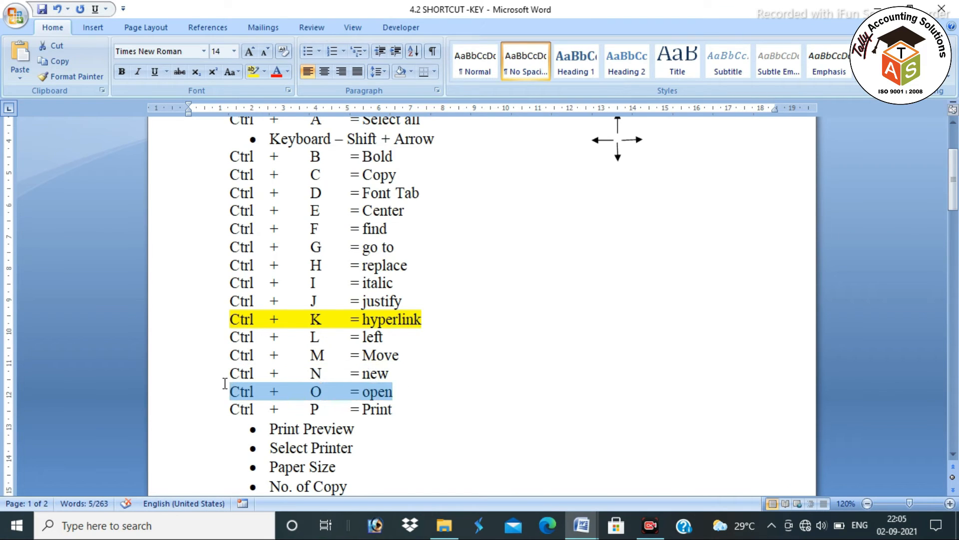
pyautogui.hotkey('alt', 'Tab')
pyautogui.hotkey('alt', 'Tab')
pyautogui.hotkey('alt', 'shift', 'Tab')
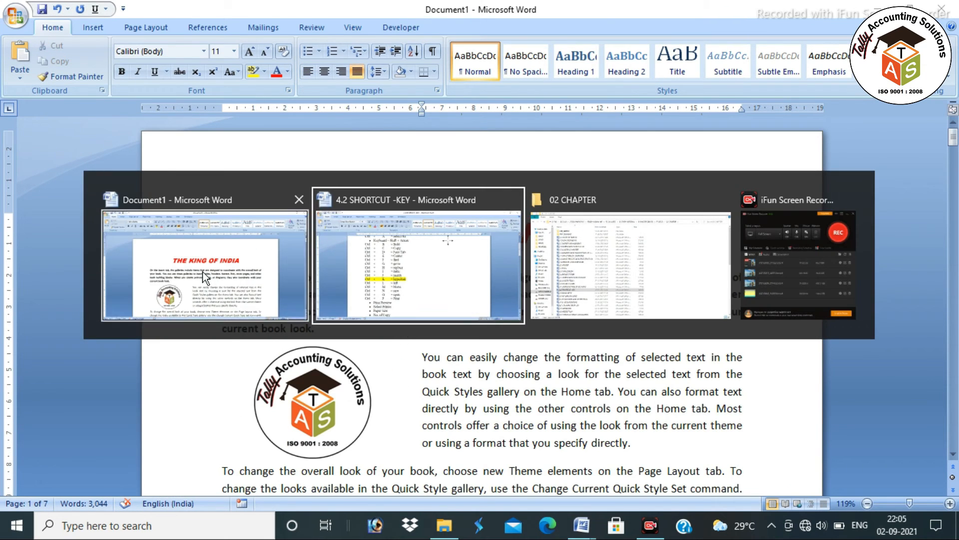
pyautogui.press('Escape')
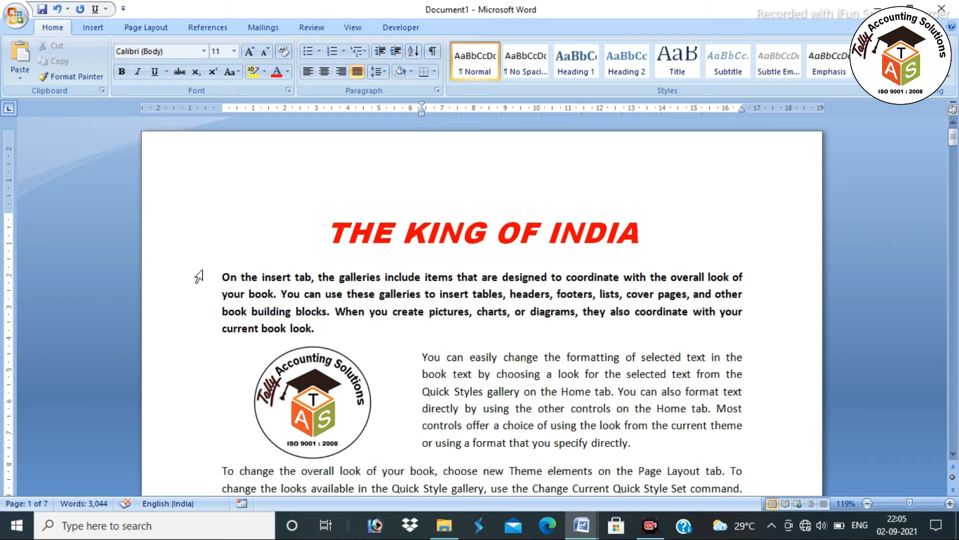
pyautogui.hotkey('ctrl', 'n')
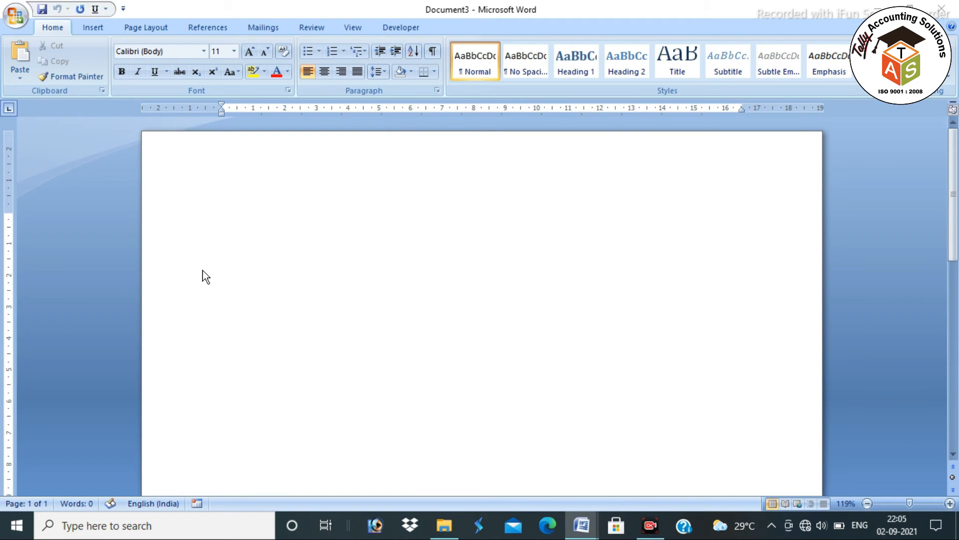
pyautogui.hotkey('ctrl', 'o')
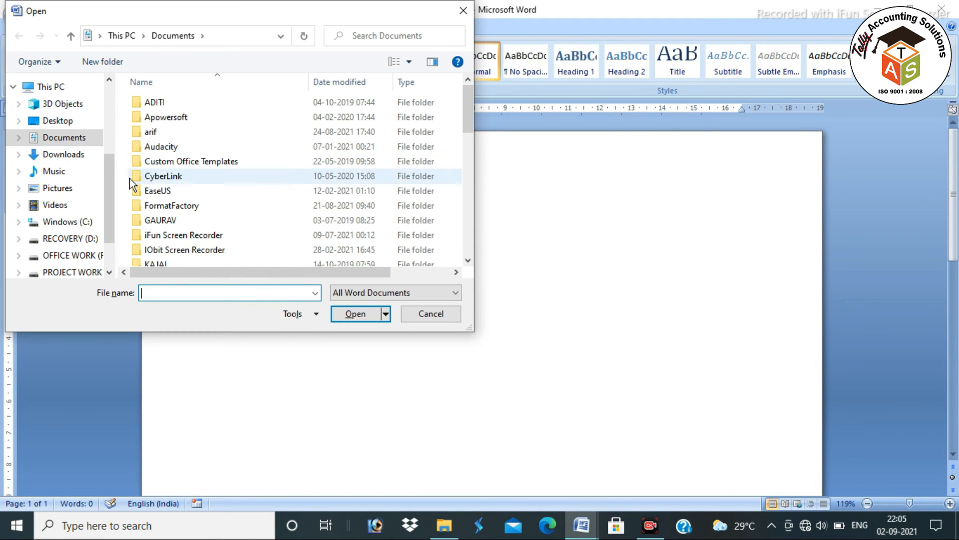
# Open the NO MAKS POSTEWR document from the Desktop
pyautogui.moveTo(111, 177); pyautogui.dragTo(112, 85)
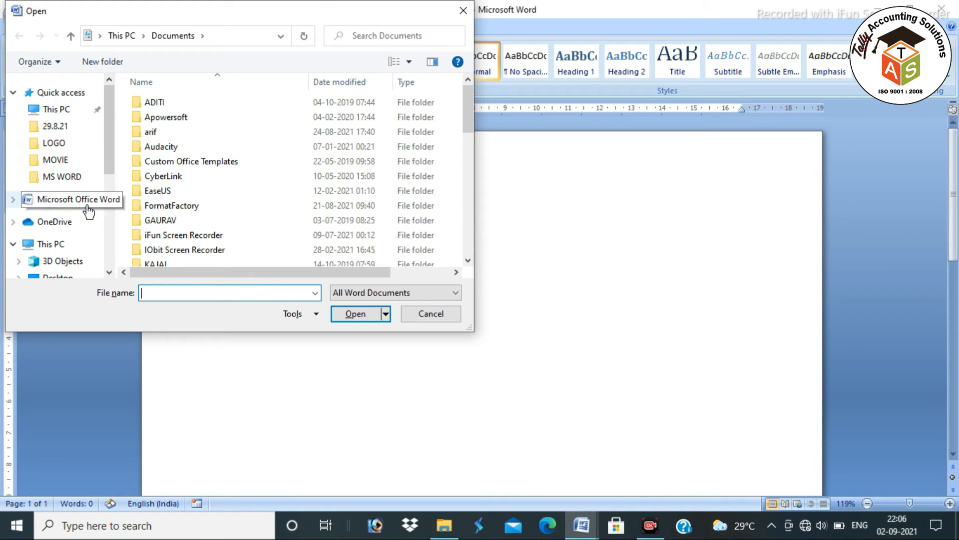
pyautogui.click(67, 277)
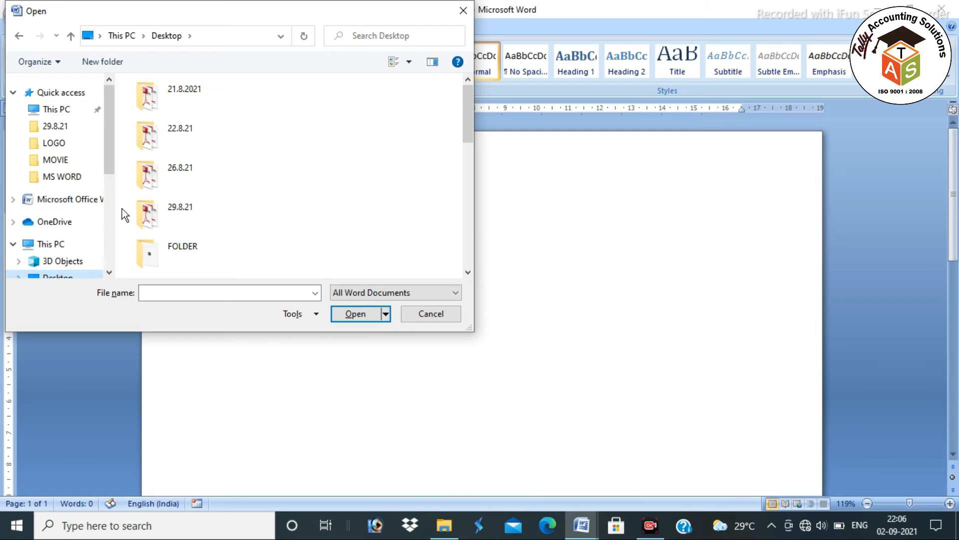
pyautogui.scroll(-5, 311, 167)
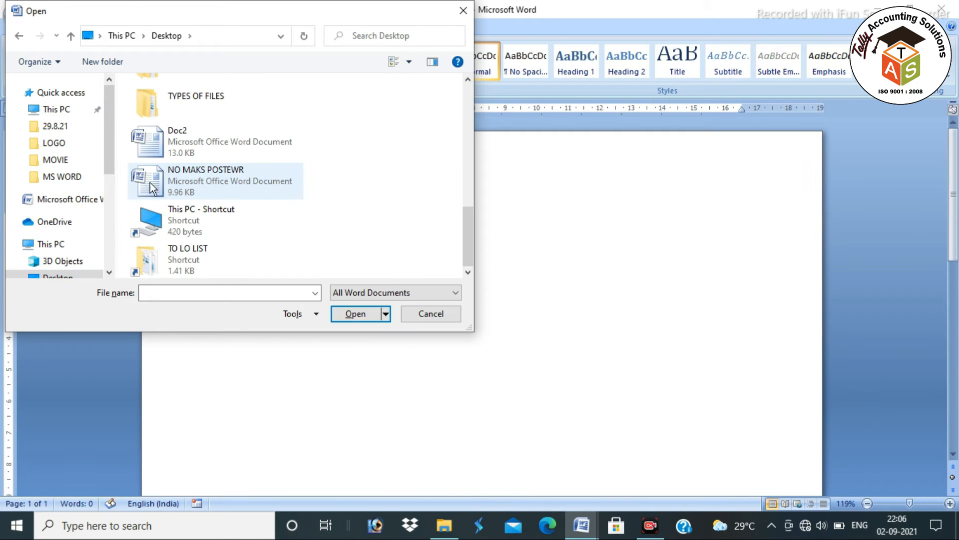
pyautogui.click(215, 181)
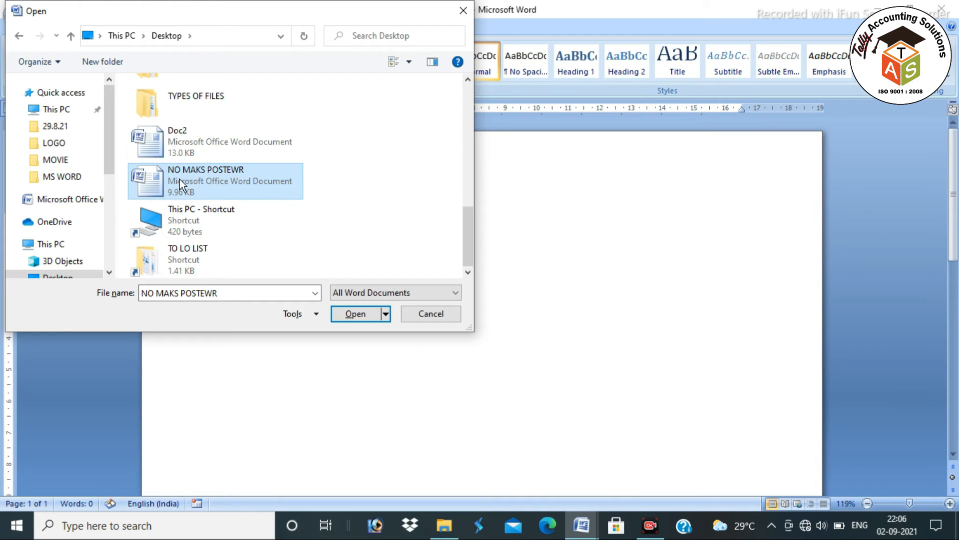
pyautogui.click(353, 311)
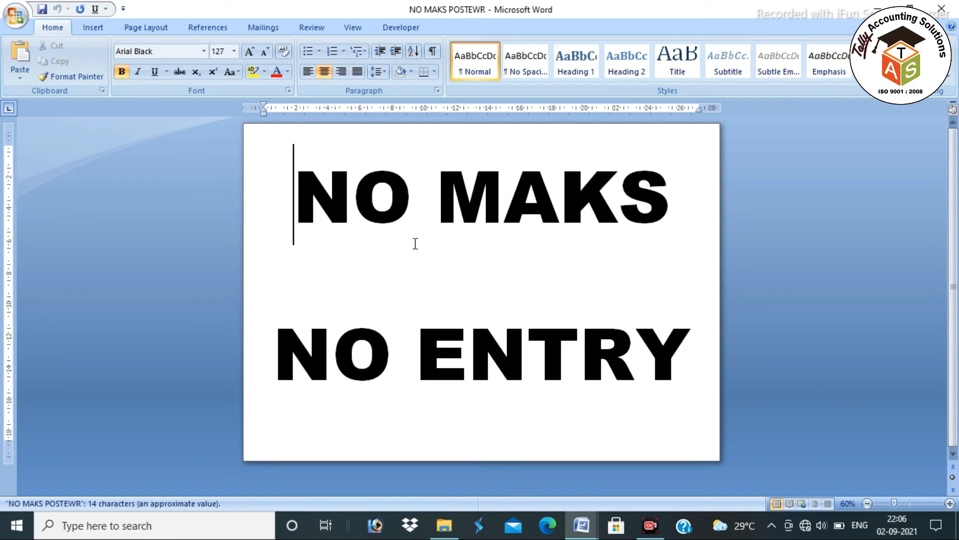
# Select the NO MAKS and NO ENTRY lines and shrink their font one step, from 127 to 120 pt
pyautogui.click(559, 299)
pyautogui.click(703, 352)
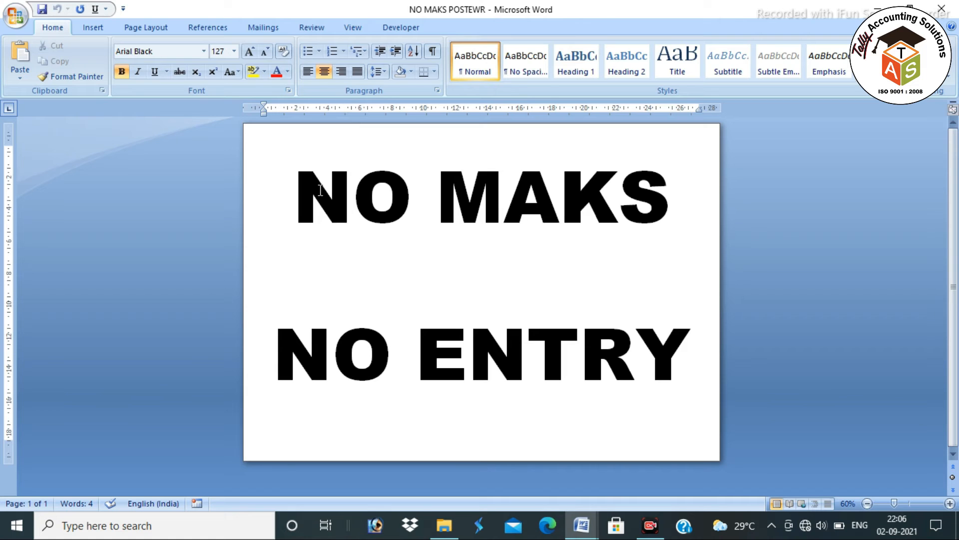
pyautogui.moveTo(306, 174); pyautogui.dragTo(691, 350)
pyautogui.click(505, 210)
pyautogui.moveTo(294, 182); pyautogui.dragTo(596, 348)
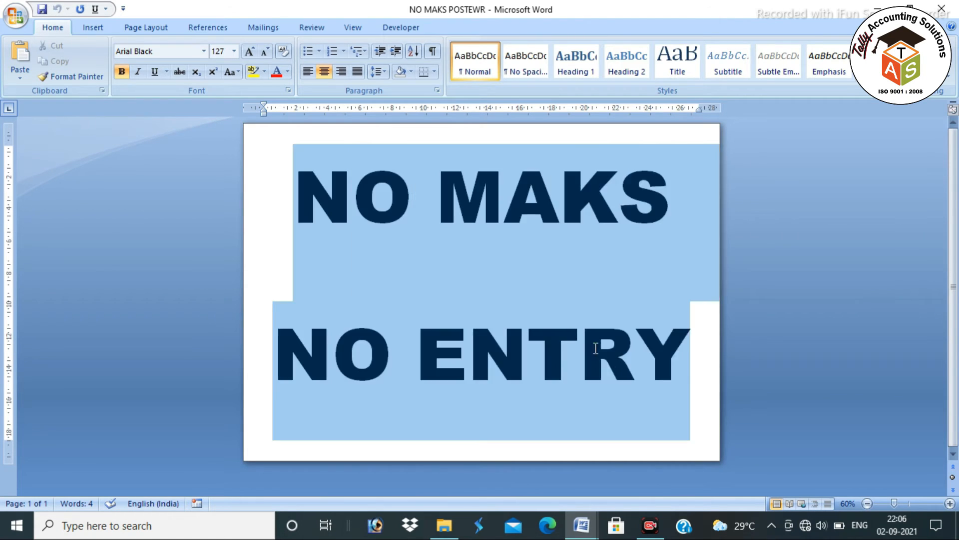
pyautogui.click(265, 52)
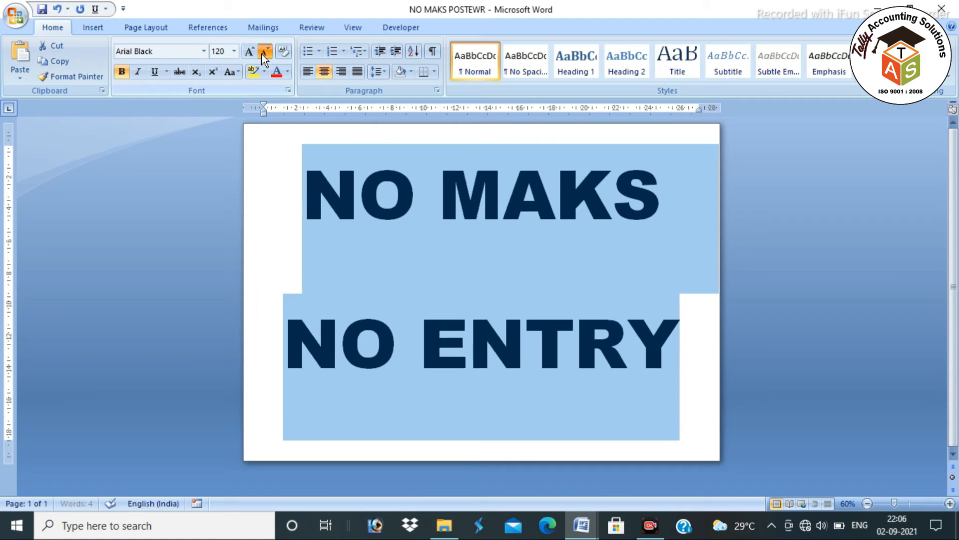
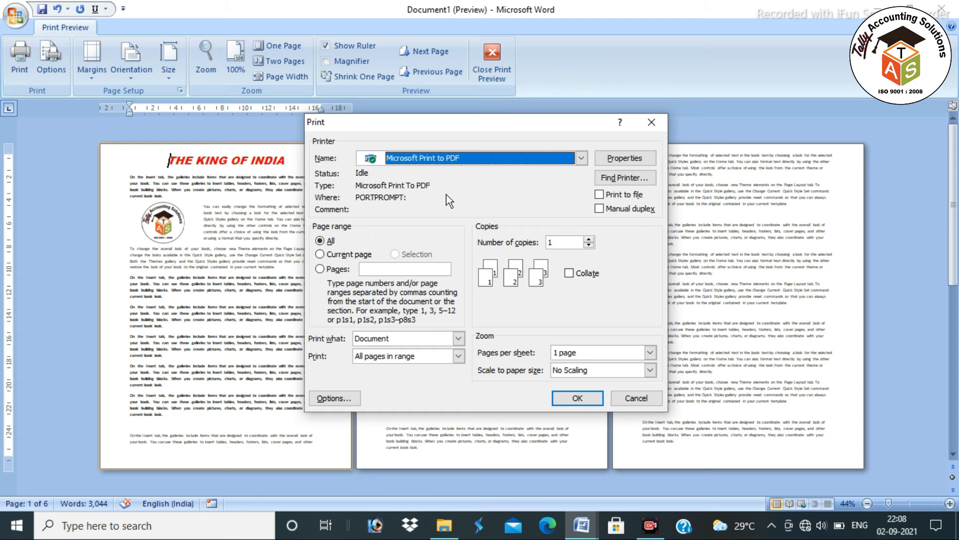
# Browse the printer list and highlight the Paper Size and No. of Copy bullets in the notes
pyautogui.click(449, 157)
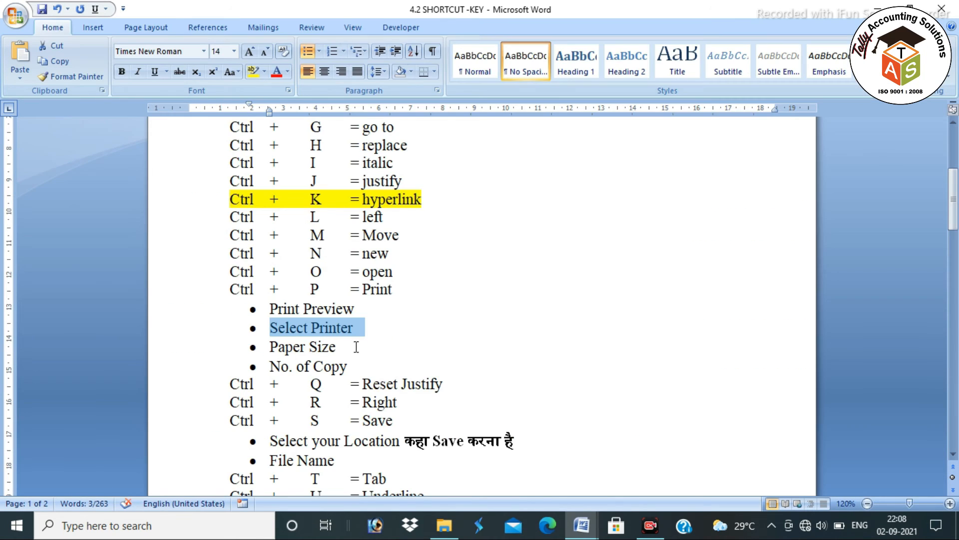
pyautogui.moveTo(349, 349); pyautogui.dragTo(269, 348)
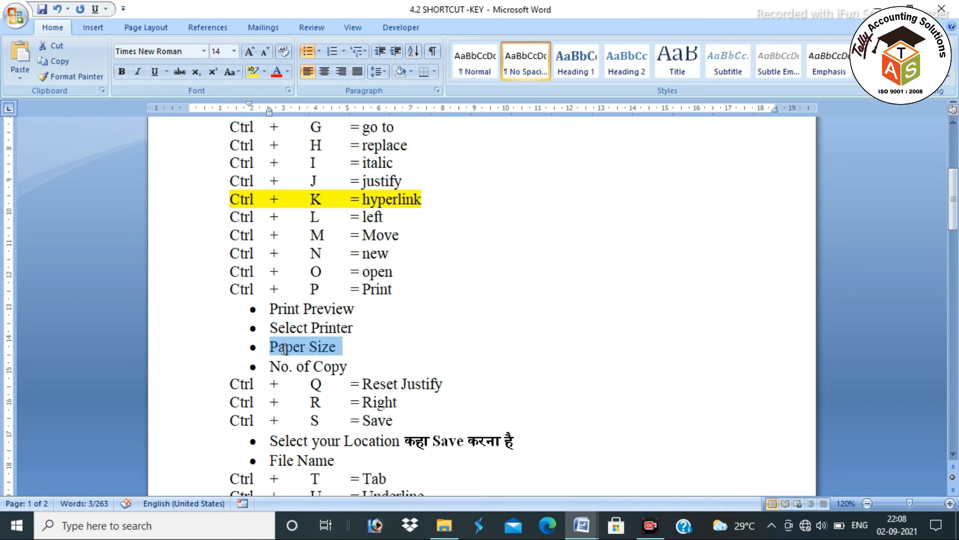
pyautogui.moveTo(352, 368); pyautogui.dragTo(270, 368)
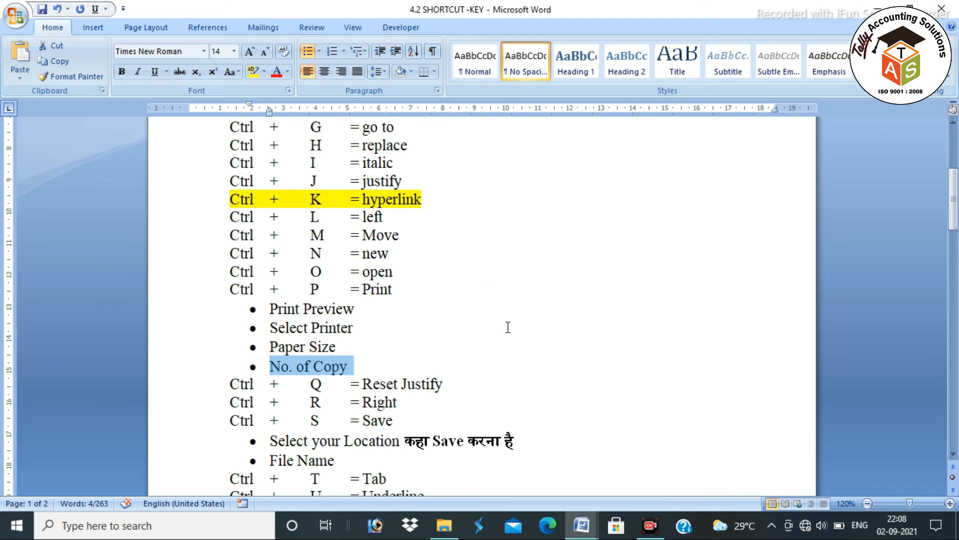
pyautogui.click(507, 327)
# In Document1's print settings, keep Microsoft Print to PDF and choose to print specific pages
pyautogui.hotkey('alt', 'Tab')
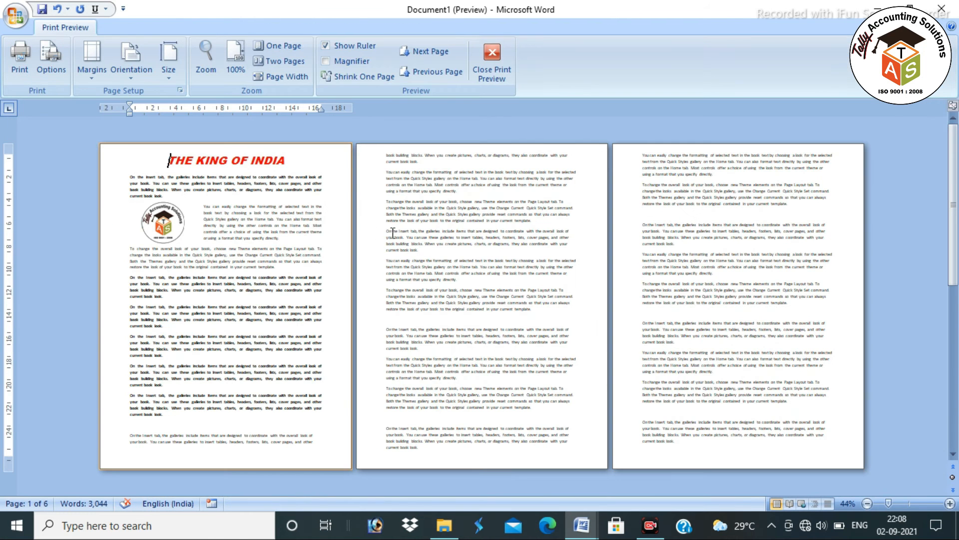
pyautogui.click(26, 49)
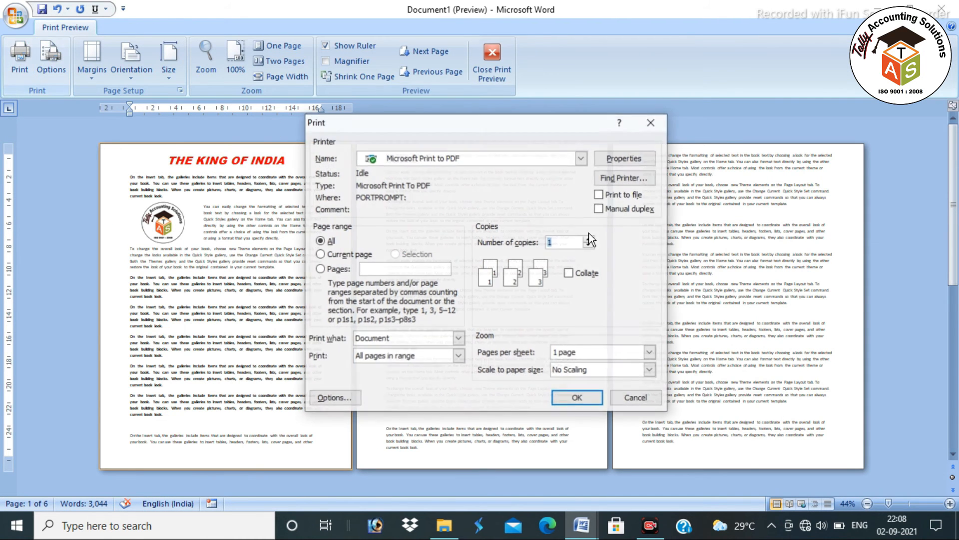
pyautogui.click(480, 158)
pyautogui.click(480, 158)
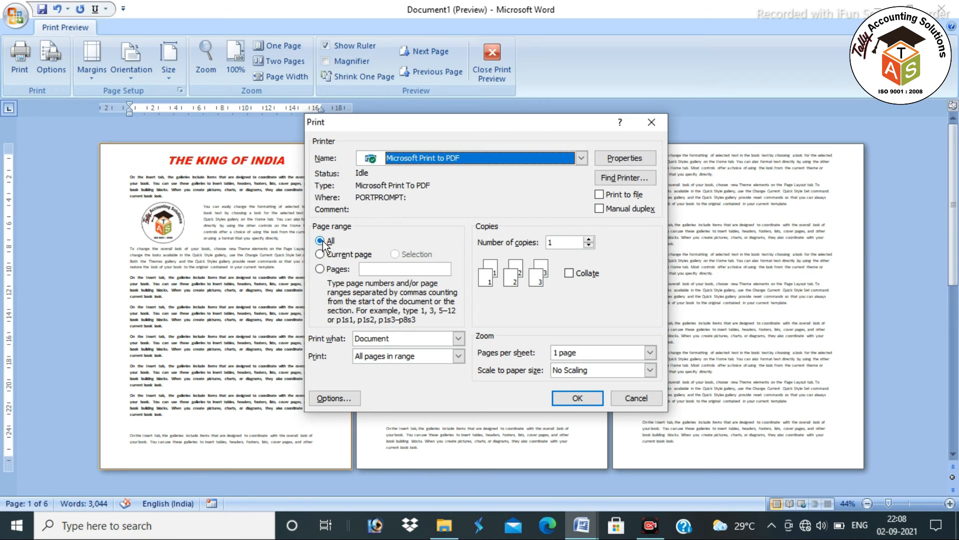
pyautogui.click(320, 269)
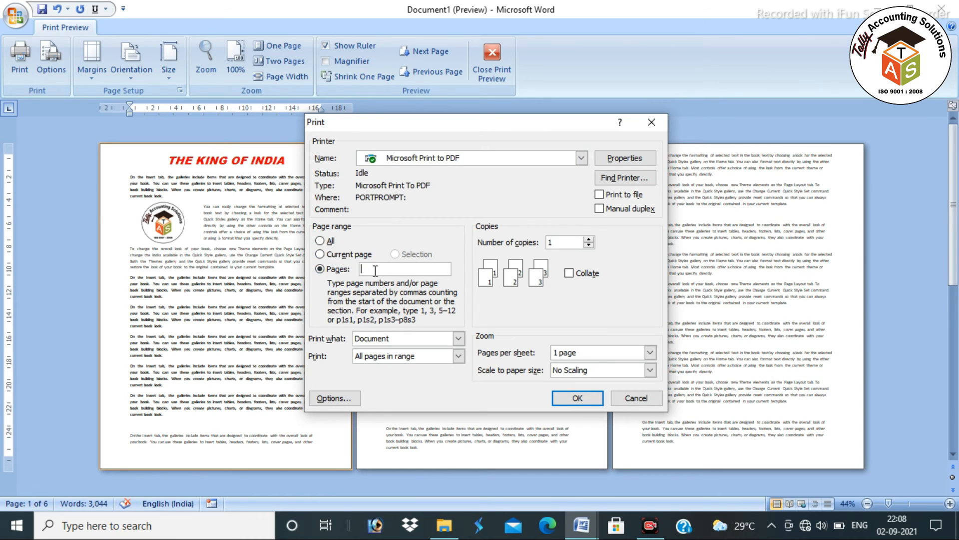
# Enter pages 1,2, change the range to just 2, then close the Print dialog
pyautogui.write('1')
pyautogui.write(',2')
pyautogui.press('BackSpace')
pyautogui.doubleClick(410, 272)
pyautogui.write('2-5')
pyautogui.click(658, 124)
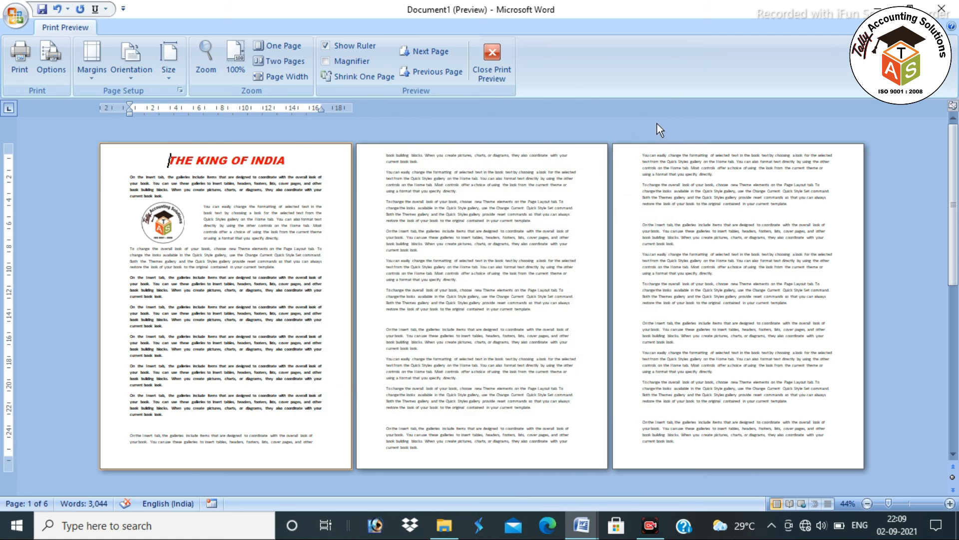
pyautogui.hotkey('alt', 'Tab')
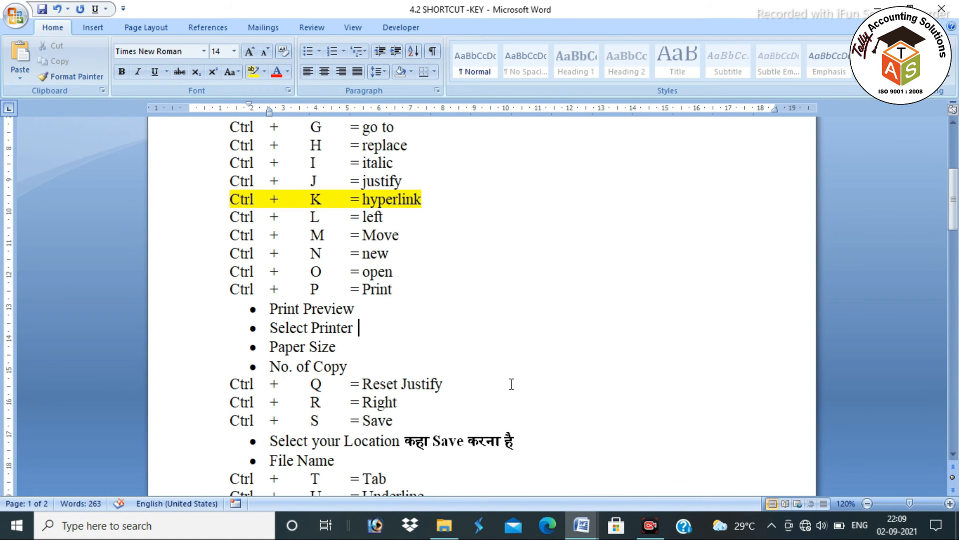
# Highlight the Ctrl + Q = Reset Justify line, then apply Ctrl+Q to Document1's body paragraphs
pyautogui.scroll(-3, 459, 383)
pyautogui.moveTo(459, 382); pyautogui.dragTo(326, 391)
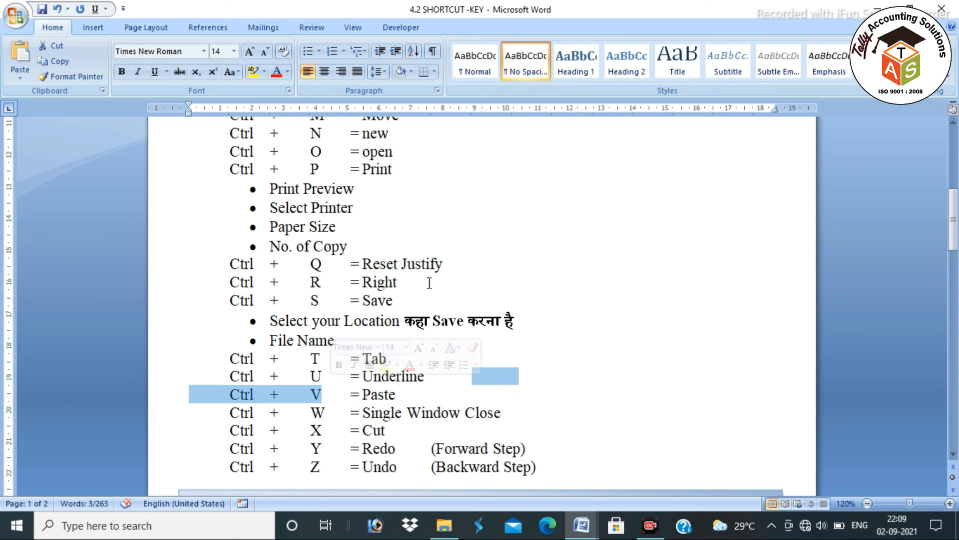
pyautogui.click(452, 260)
pyautogui.moveTo(452, 261); pyautogui.dragTo(233, 267)
pyautogui.hotkey('alt', 'Tab')
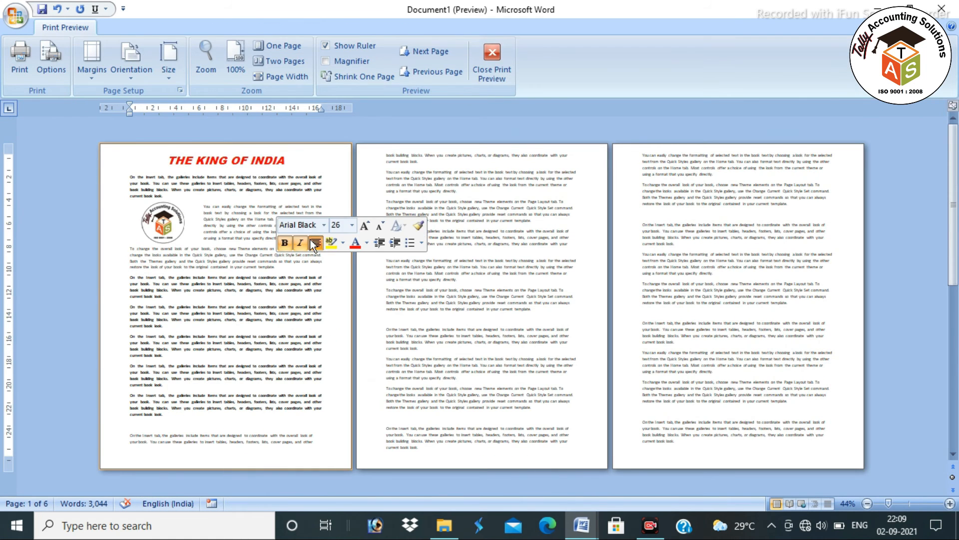
pyautogui.press('Escape')
pyautogui.scroll(10, 330, 357)
pyautogui.scroll(-4, 334, 346)
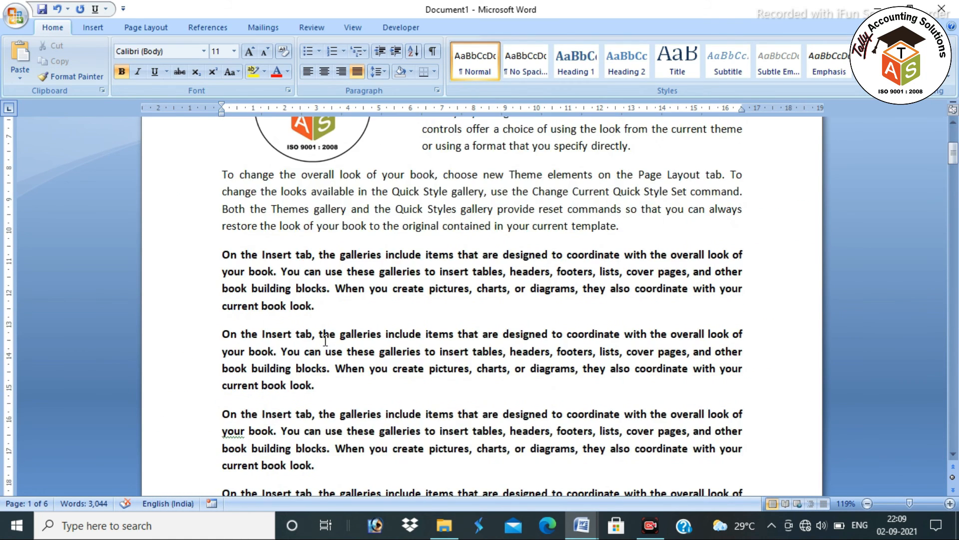
pyautogui.moveTo(223, 175); pyautogui.dragTo(663, 461)
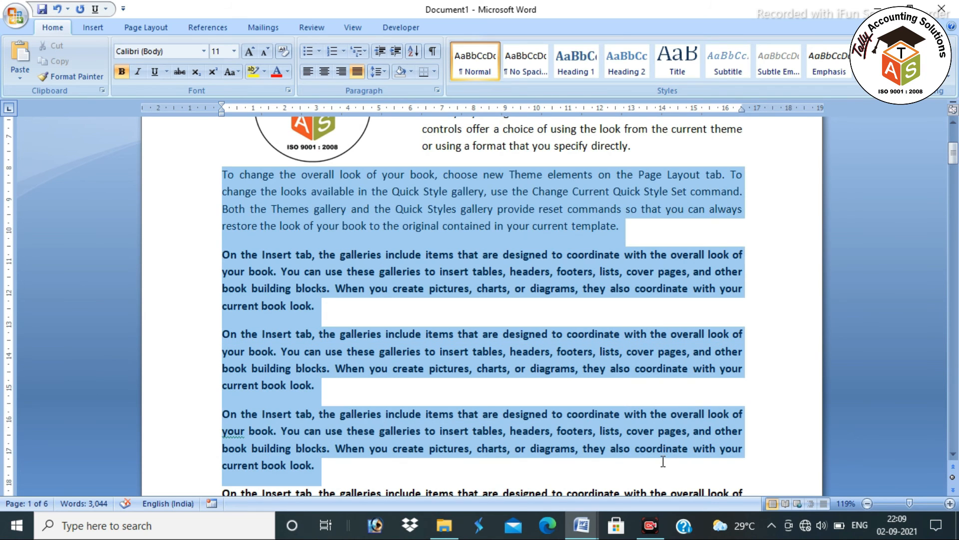
pyautogui.hotkey('ctrl', 'q')
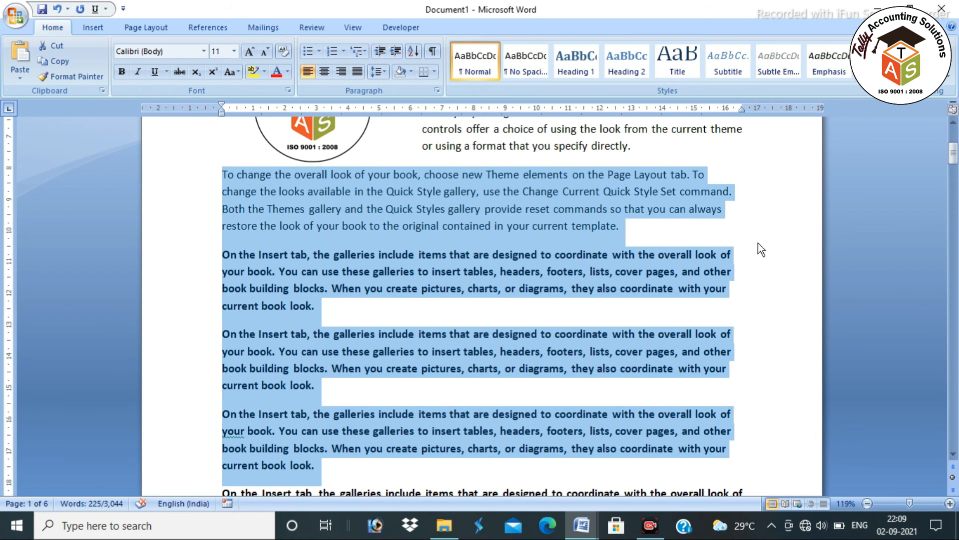
pyautogui.click(758, 316)
# Highlight the Ctrl + R line, then right-, left- and re-center the title THE KING OF INDIA
pyautogui.hotkey('alt', 'Tab')
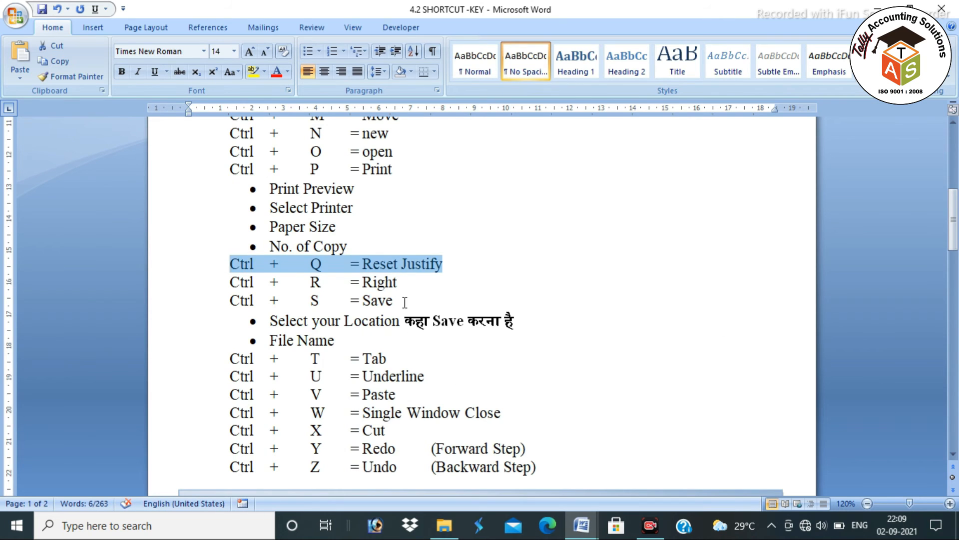
pyautogui.moveTo(405, 283); pyautogui.dragTo(242, 282)
pyautogui.hotkey('alt', 'Tab')
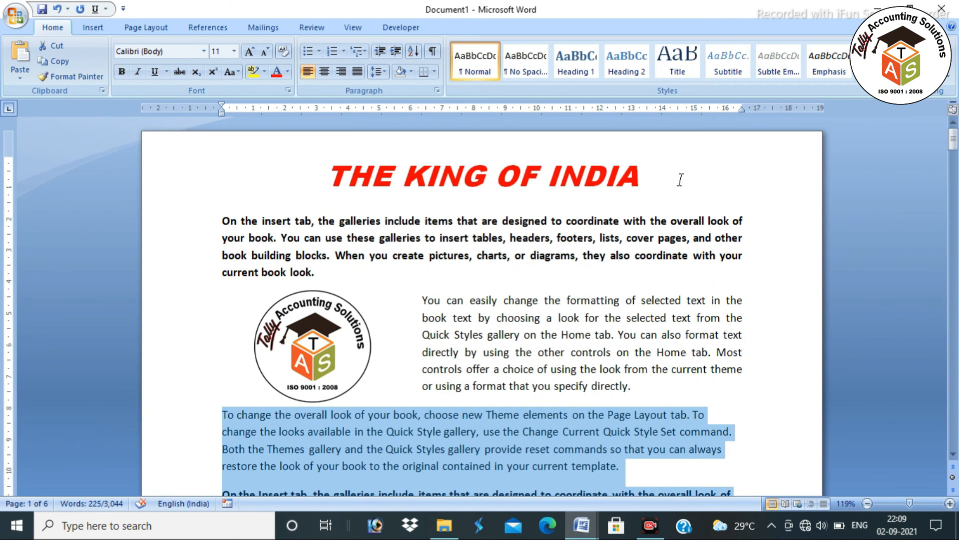
pyautogui.moveTo(677, 178); pyautogui.dragTo(293, 170)
pyautogui.hotkey('ctrl', 'r')
pyautogui.hotkey('ctrl', 'l')
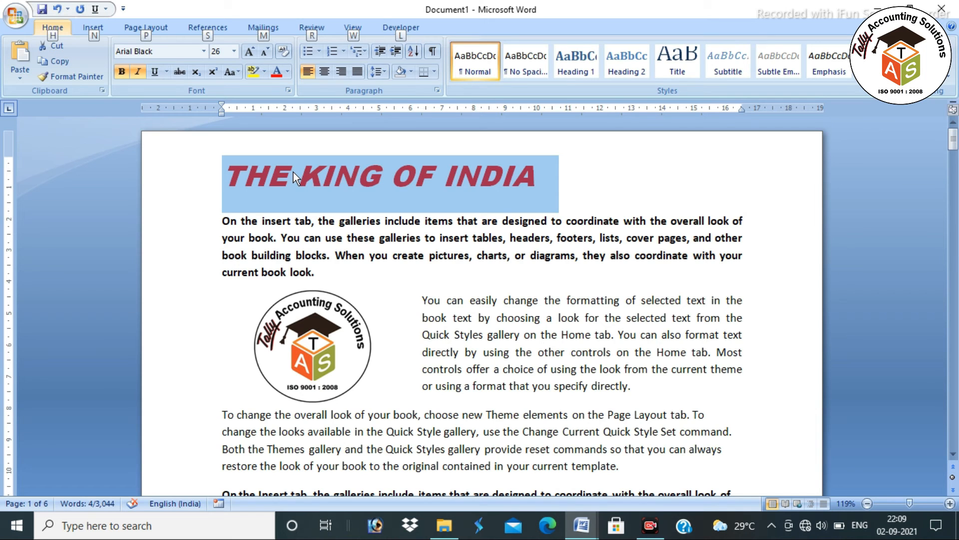
pyautogui.hotkey('ctrl', 'e')
# Highlight the Ctrl + S = Save, Select your Location and File Name lines in the reference
pyautogui.hotkey('alt', 'Tab')
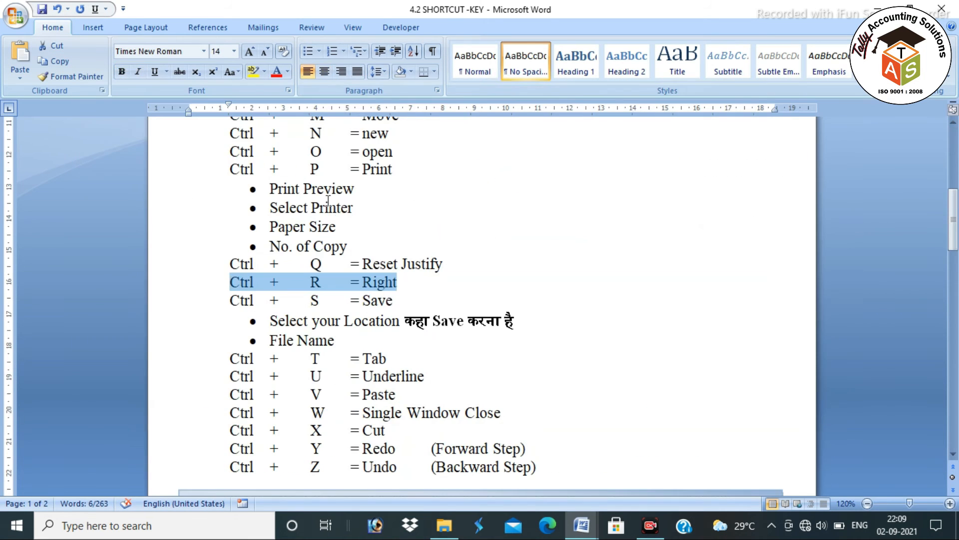
pyautogui.moveTo(412, 297); pyautogui.dragTo(233, 300)
pyautogui.hotkey('alt', 'Tab')
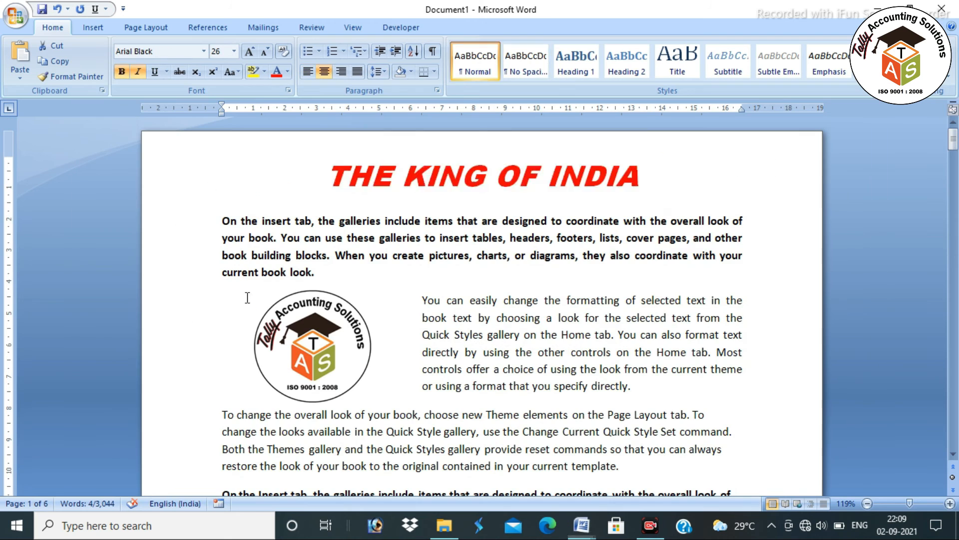
pyautogui.click(613, 295)
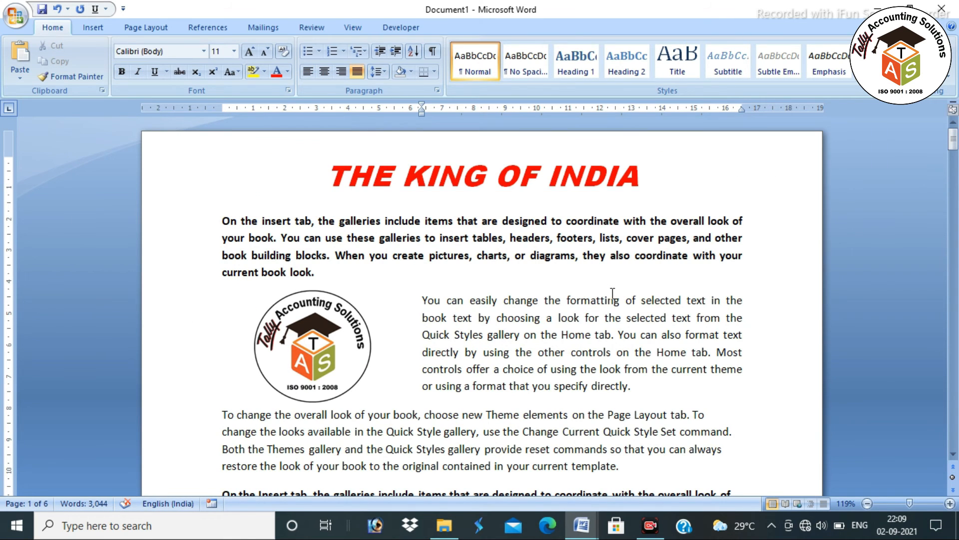
pyautogui.hotkey('alt', 'Tab')
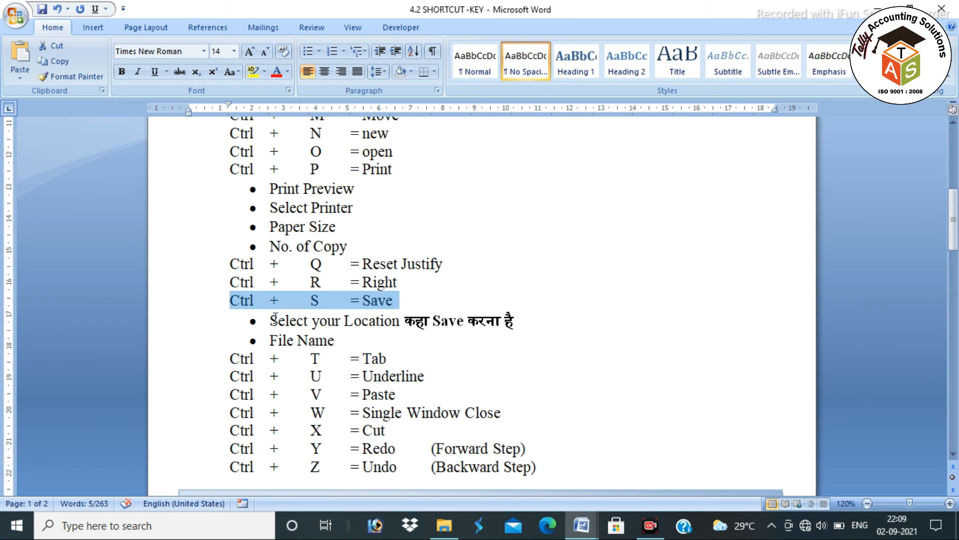
pyautogui.moveTo(276, 320); pyautogui.dragTo(522, 328)
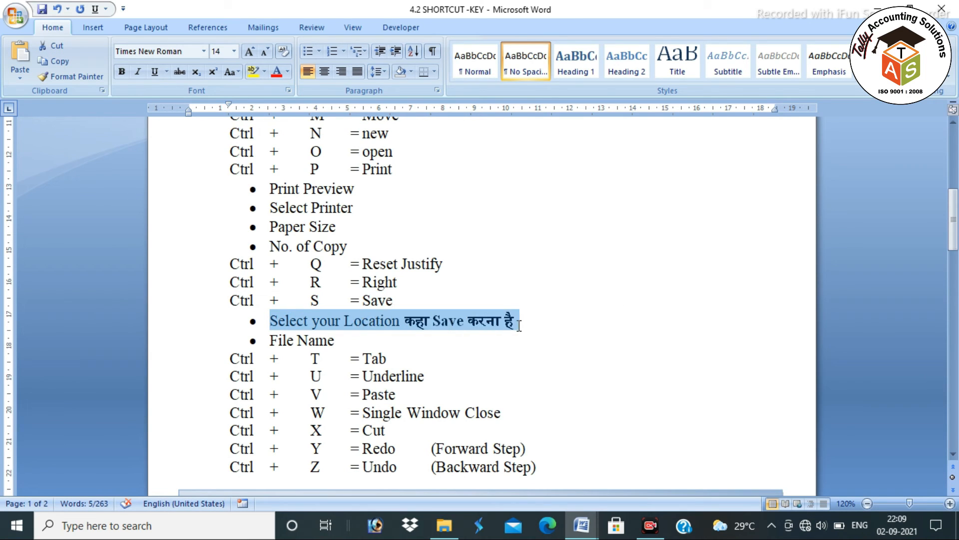
pyautogui.moveTo(271, 338); pyautogui.dragTo(330, 339)
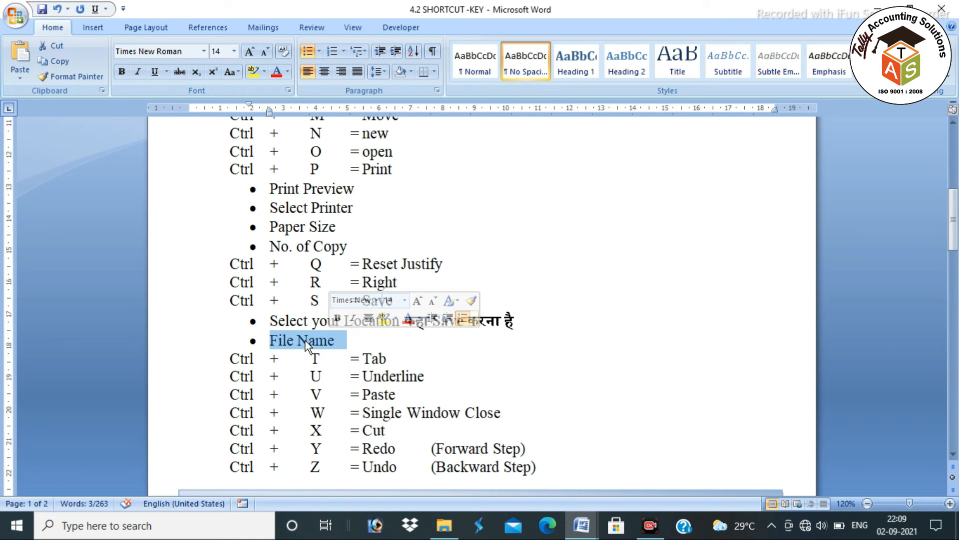
pyautogui.hotkey('alt', 'Tab')
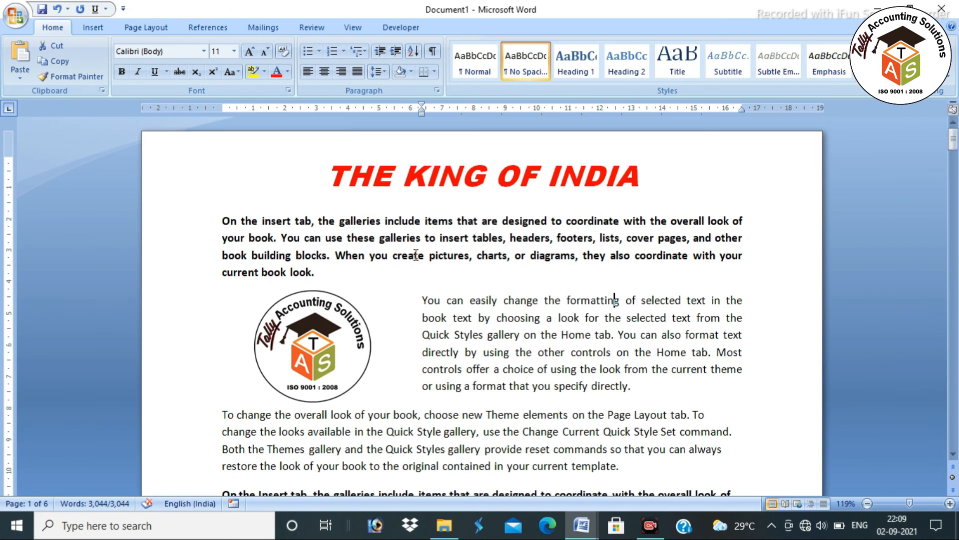
# Save THE KING OF INDIA document with Ctrl+S to the Desktop as 'SHORTCUT KEY'
pyautogui.press('Up')
pyautogui.hotkey('ctrl', 's')
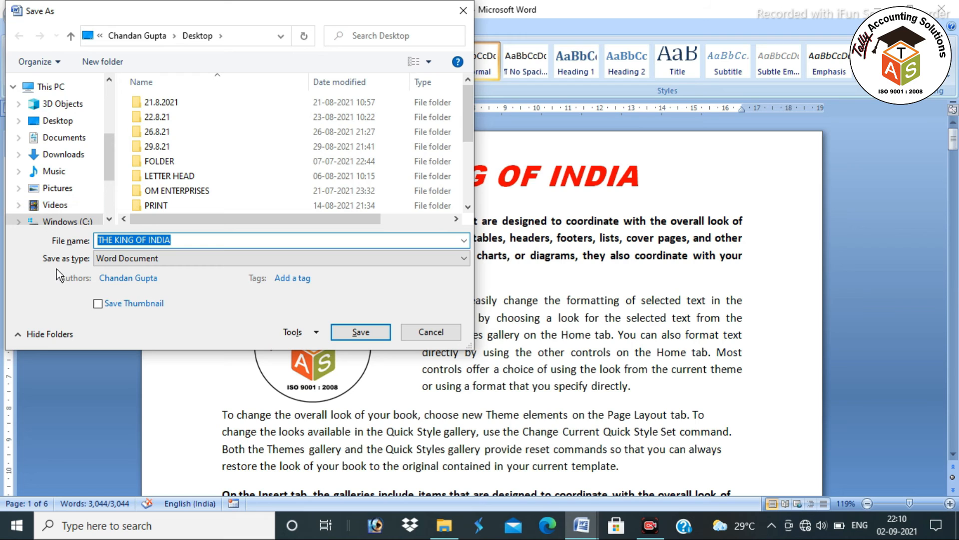
pyautogui.moveTo(111, 146)
pyautogui.mouseDown()
pyautogui.moveTo(114, 98)
pyautogui.moveTo(107, 172)
pyautogui.moveTo(108, 106)
pyautogui.moveTo(106, 129)
pyautogui.mouseUp()
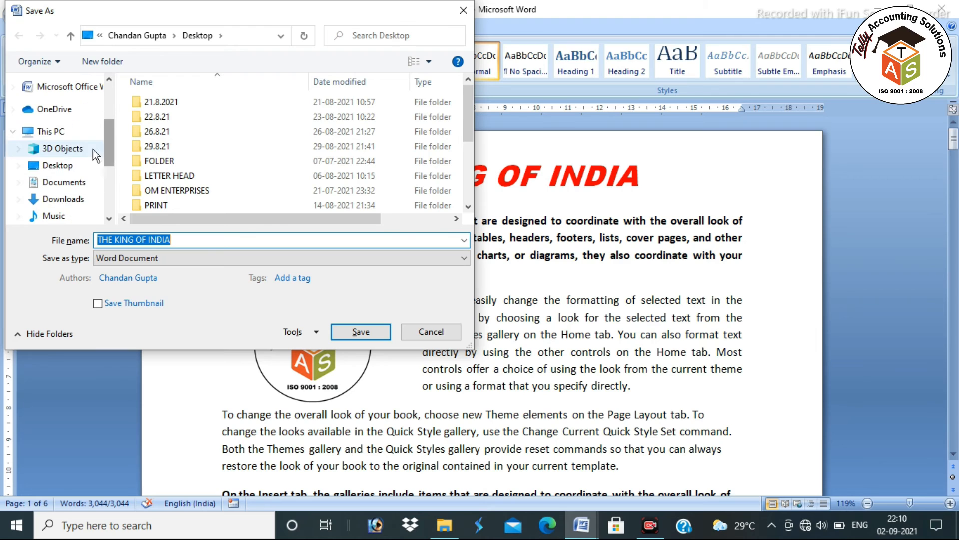
pyautogui.click(76, 162)
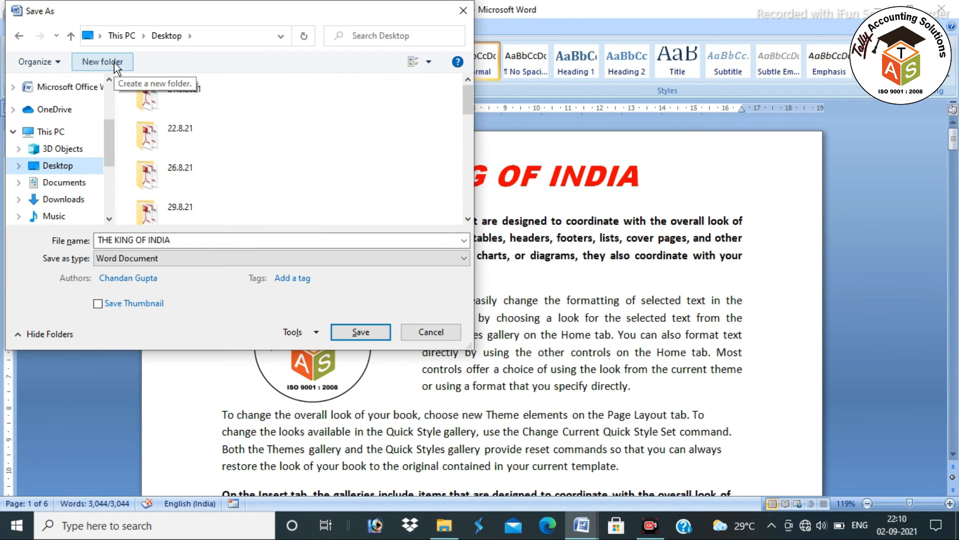
pyautogui.click(185, 238)
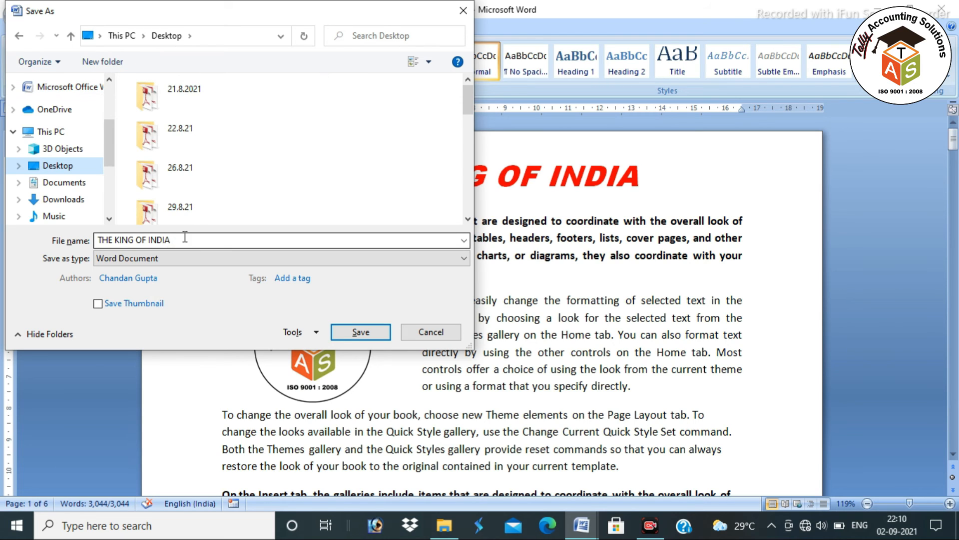
pyautogui.click(185, 237)
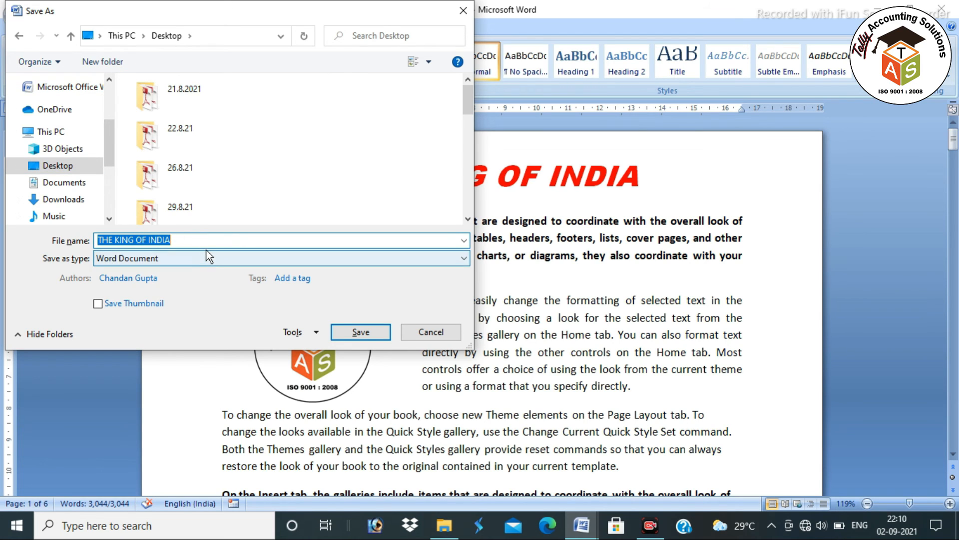
pyautogui.write('SH')
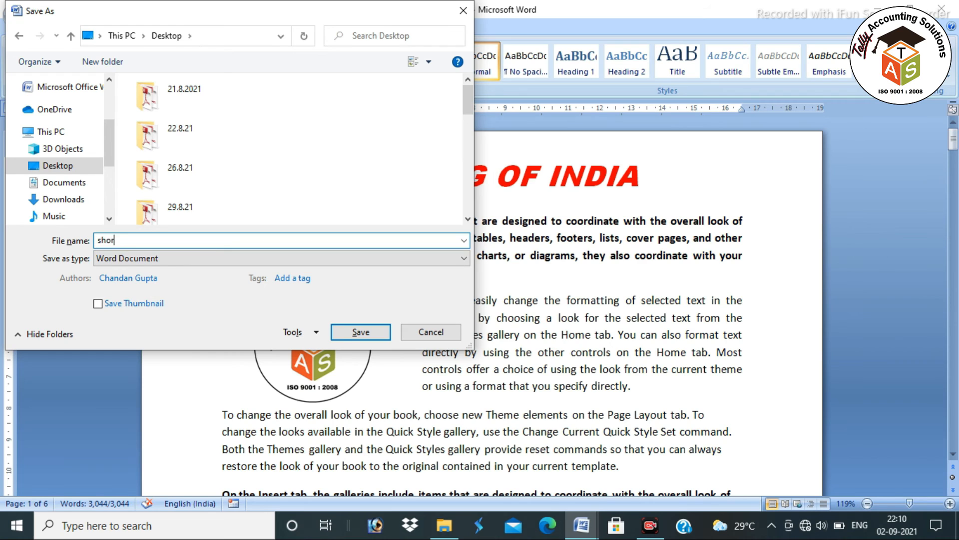
pyautogui.write('ORTCUT KEY')
pyautogui.press('Return')
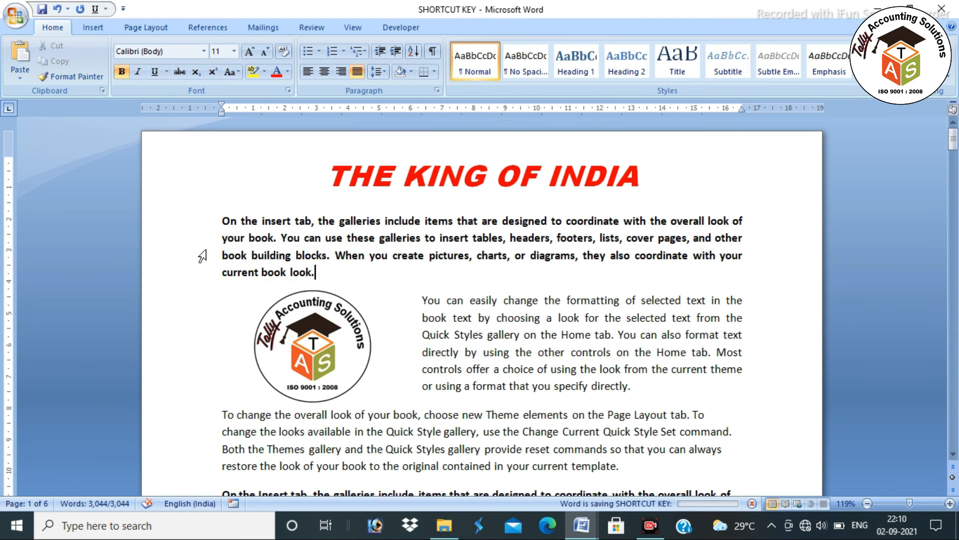
# Show the desktop and drag the SHORTCUT KEY icon up to the top centre
pyautogui.press('super+d')
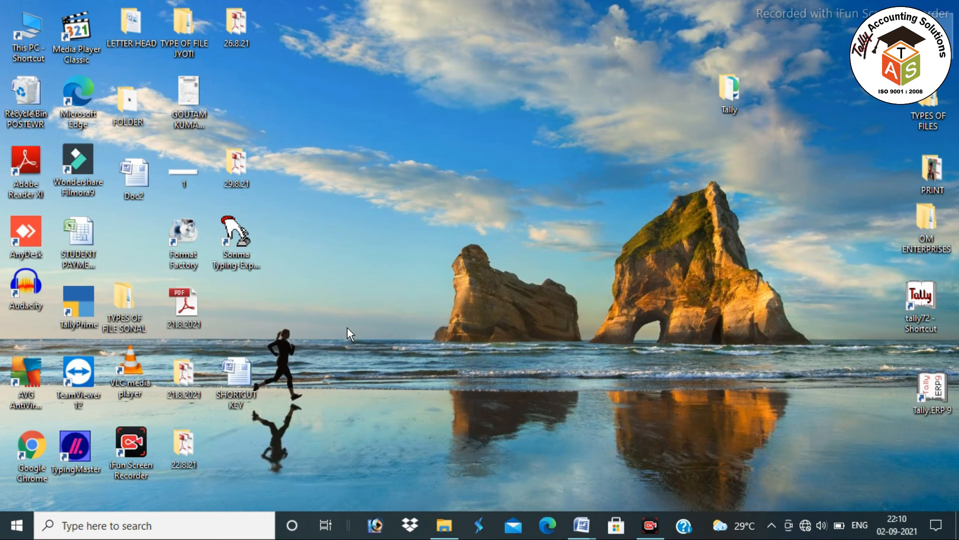
pyautogui.moveTo(229, 382); pyautogui.dragTo(428, 159)
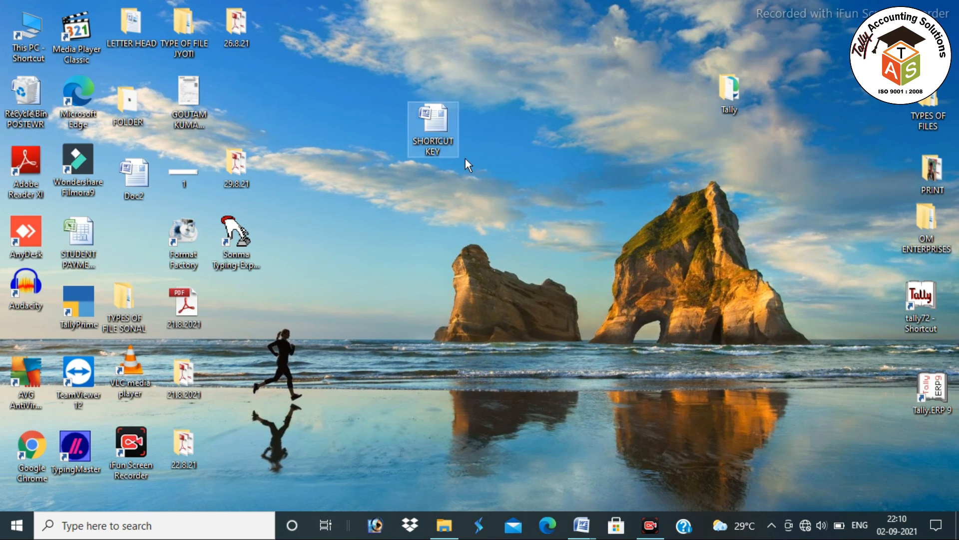
pyautogui.click(493, 274)
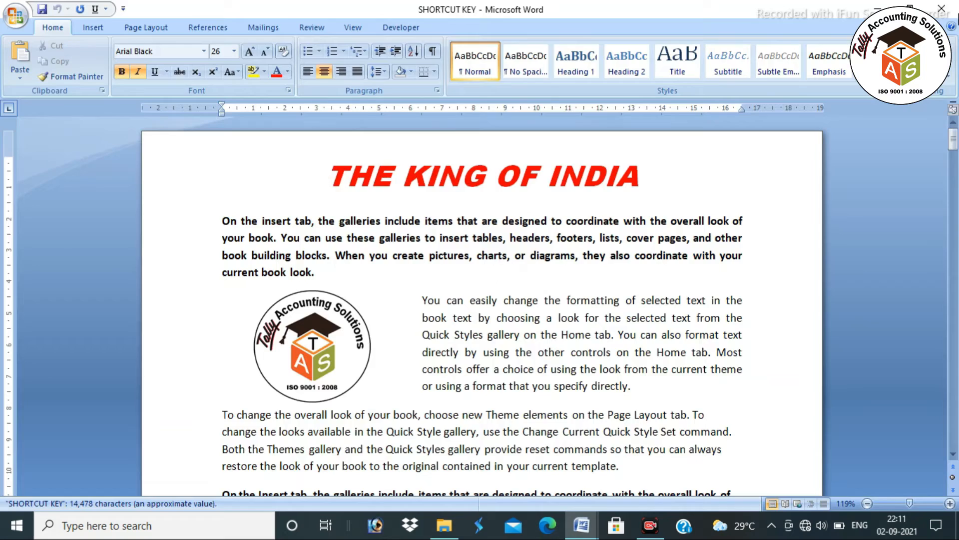
# Return to the 4.2 SHORTCUT-KEY document and highlight the Ctrl + T = Tab line
pyautogui.click(942, 8)
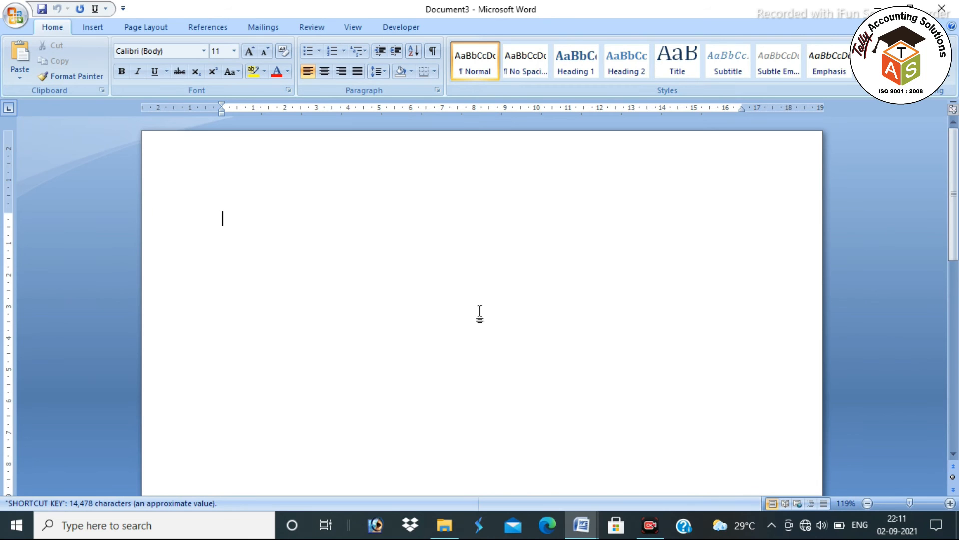
pyautogui.moveTo(581, 525)
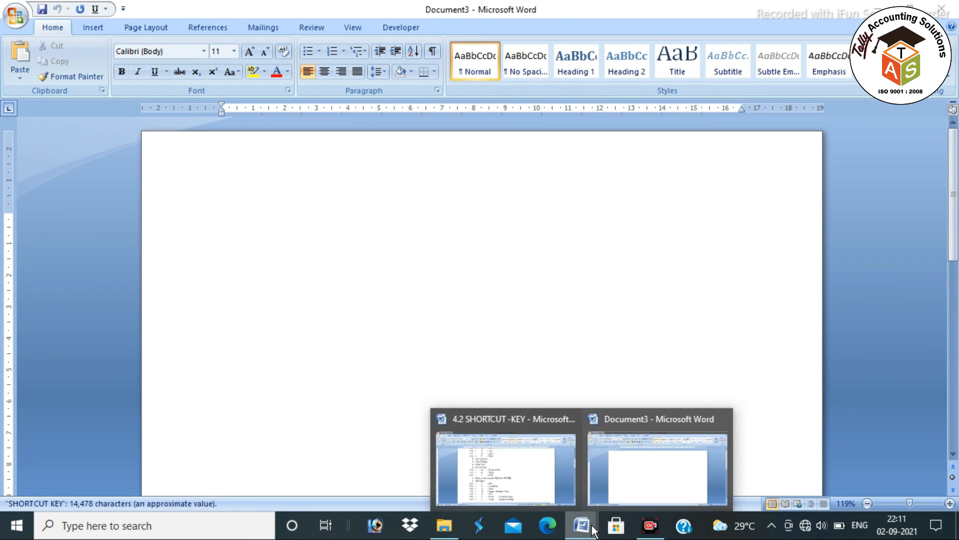
pyautogui.click(533, 477)
pyautogui.scroll(-2, 390, 245)
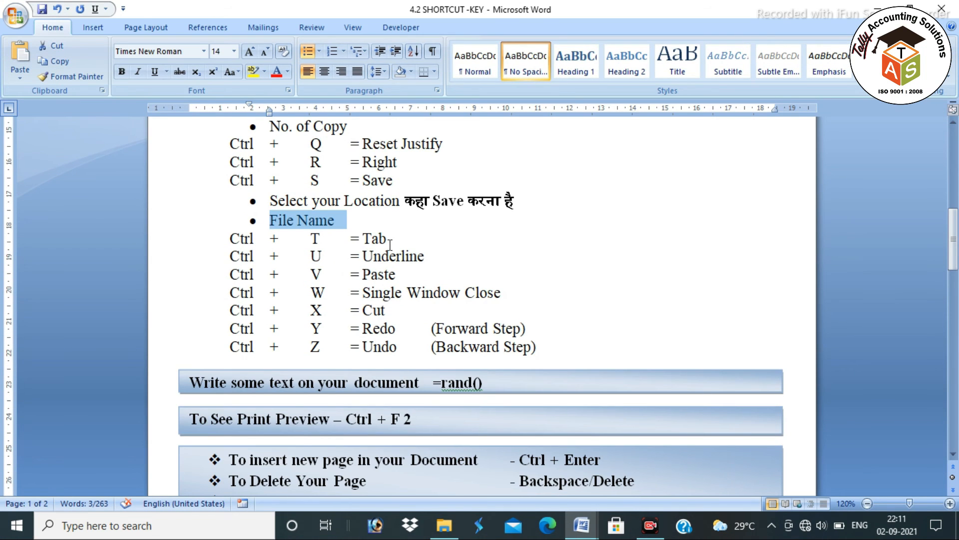
pyautogui.click(395, 226)
pyautogui.moveTo(391, 238); pyautogui.dragTo(231, 238)
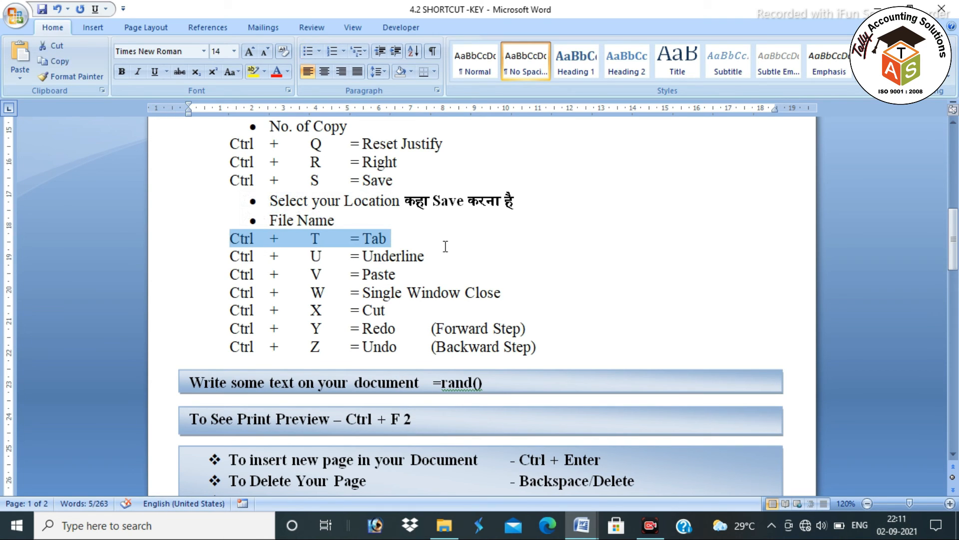
# In Document3, enlarge the font and type tab-aligned NAME, D.O.B. and FATHER'S lines with the person's name and birth date
pyautogui.hotkey('alt', 'Tab')
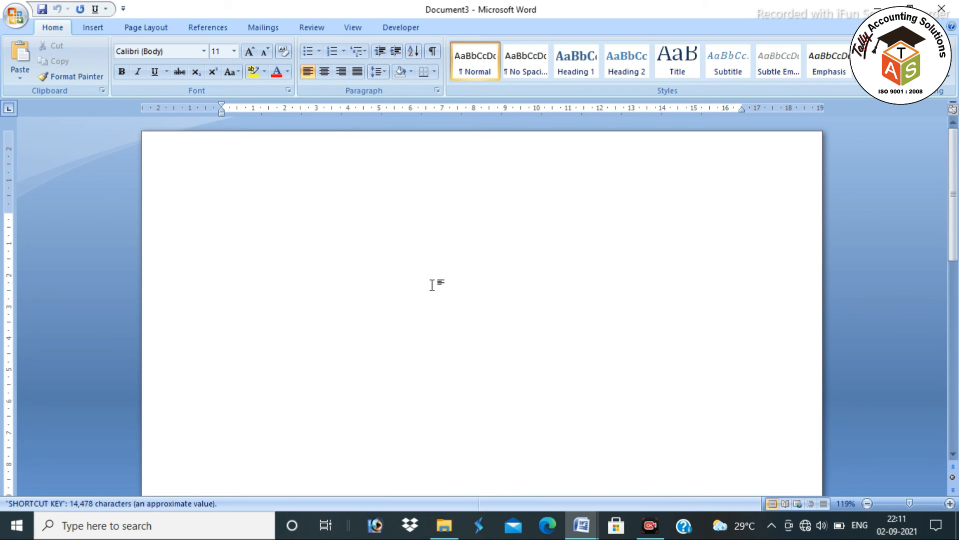
pyautogui.hotkey('ctrl', ']')
pyautogui.hotkey('ctrl', ']')
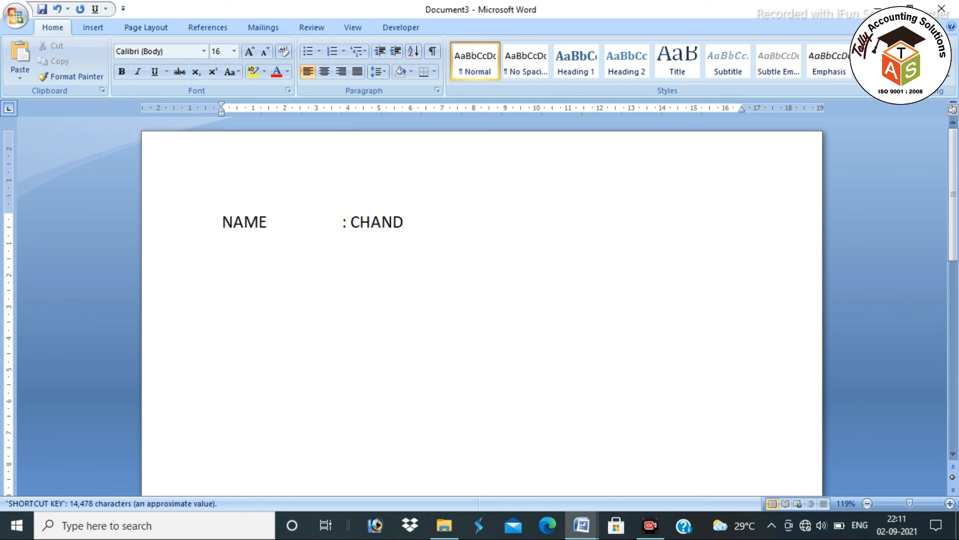
pyautogui.write('D.O')
pyautogui.write('.B.')
pyautogui.press('Tab')
pyautogui.press('Tab')
pyautogui.write(':')
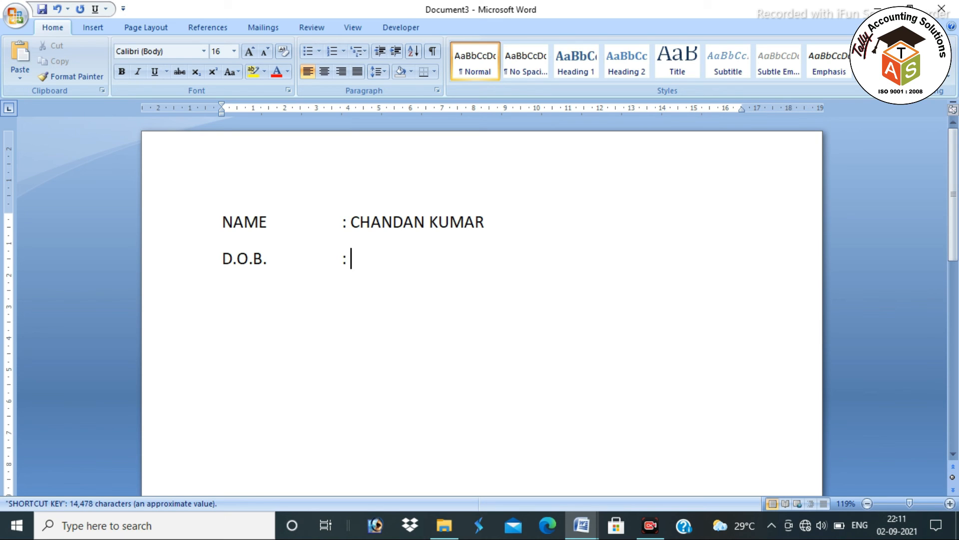
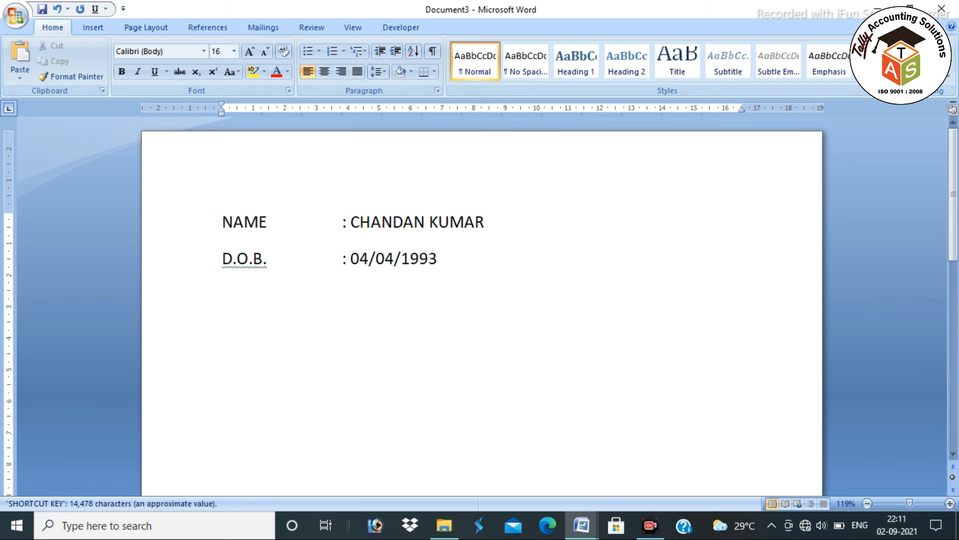
pyautogui.write("FATHER'S")
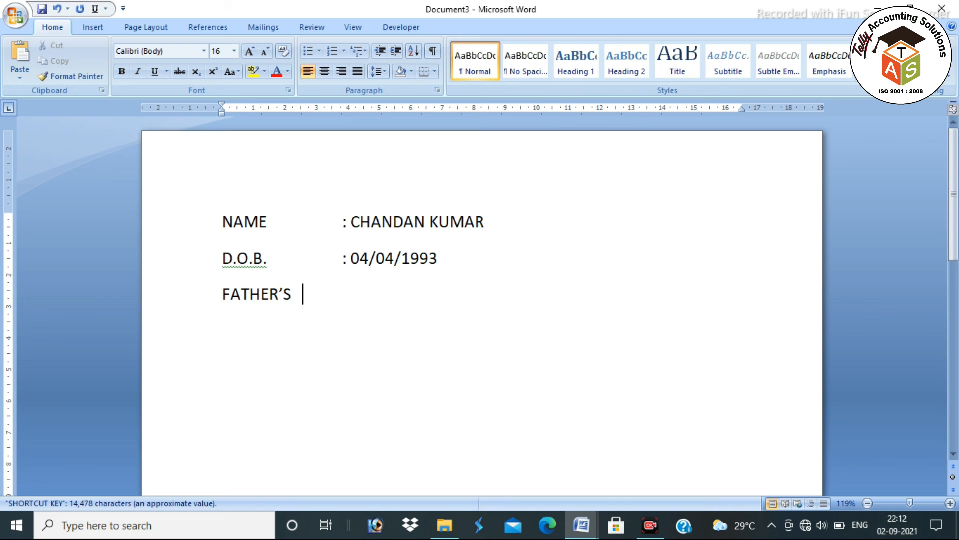
pyautogui.write(':')
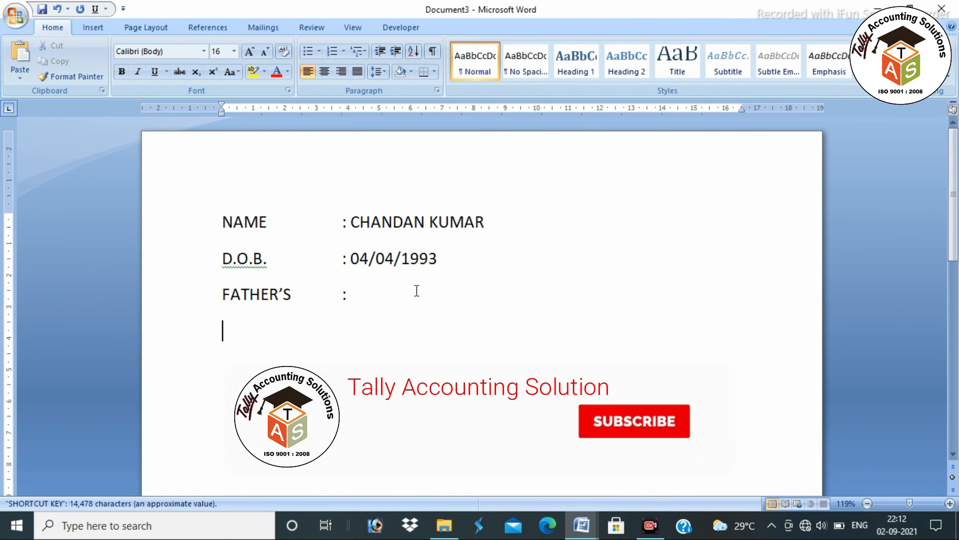
pyautogui.hotkey('alt', 'Tab')
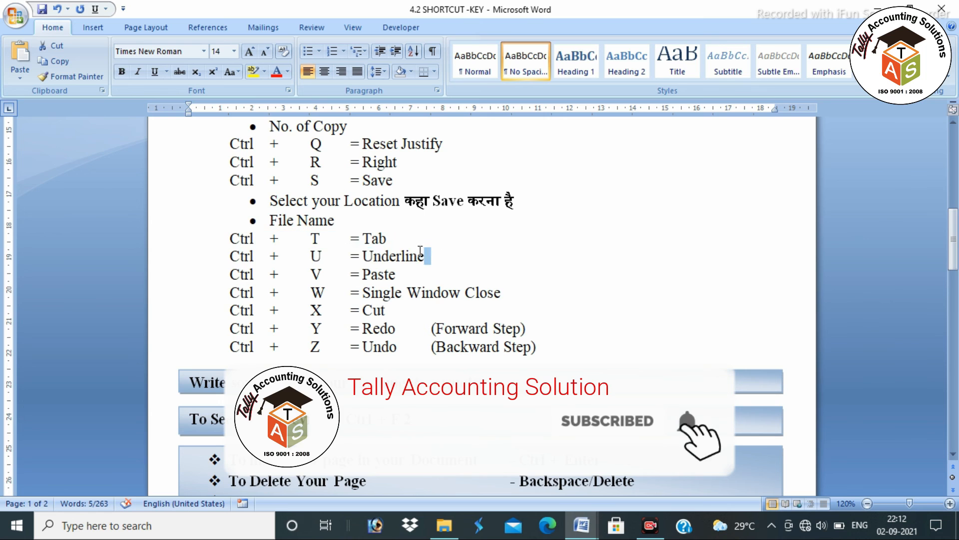
# Highlight the Ctrl + U and Ctrl + V = Paste lines, then save the shortcut document
pyautogui.moveTo(420, 251); pyautogui.dragTo(232, 255)
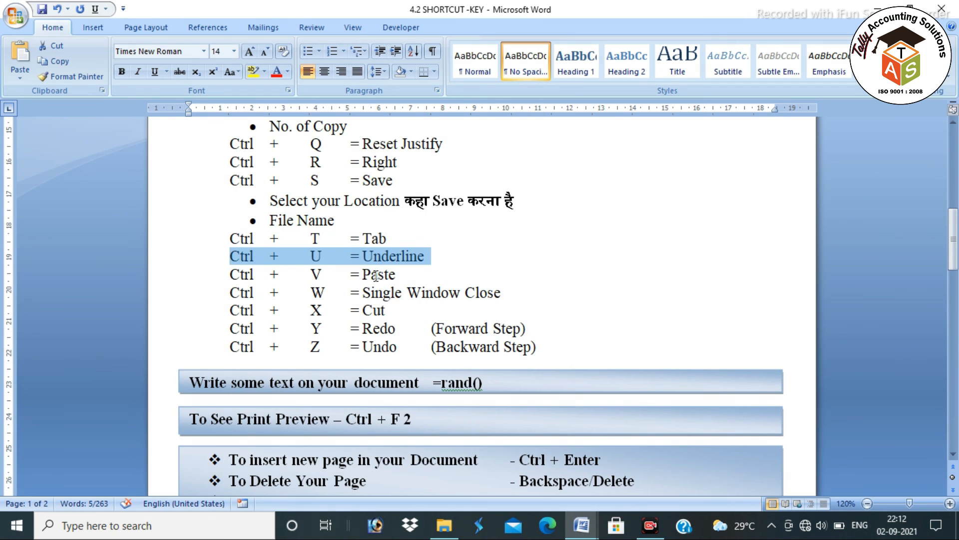
pyautogui.moveTo(403, 275); pyautogui.dragTo(217, 276)
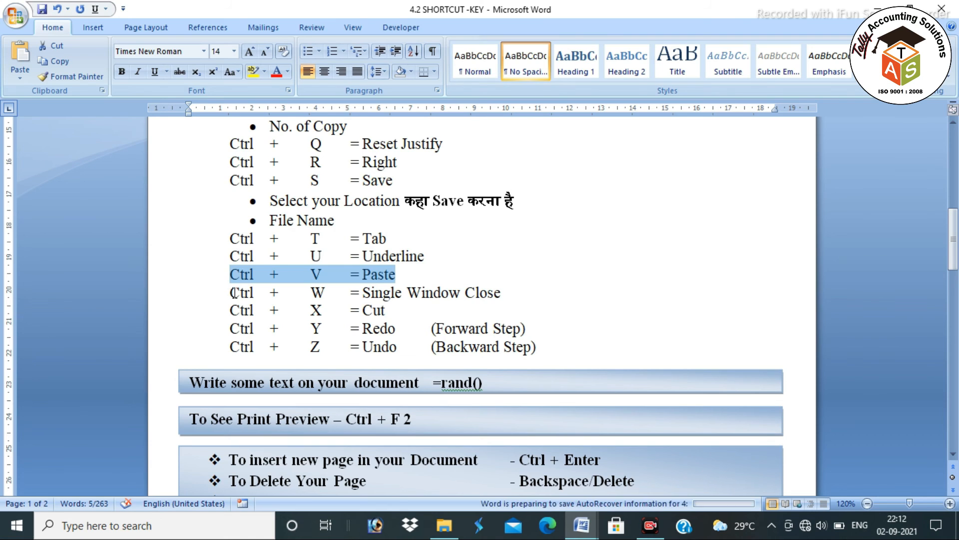
pyautogui.click(710, 276)
pyautogui.hotkey('ctrl', 's')
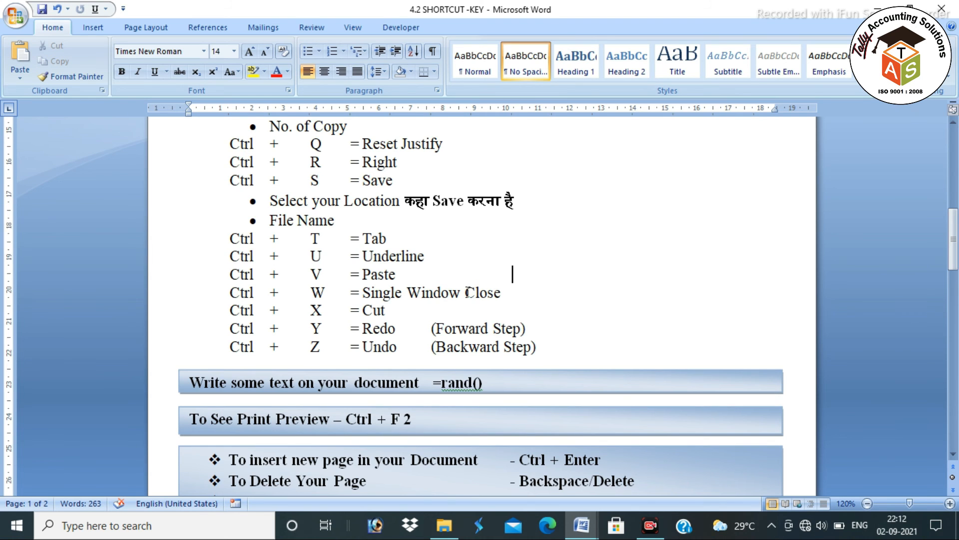
# Close both documents with Ctrl+W without saving the form, and show Recent Documents
pyautogui.hotkey('ctrl', 'w')
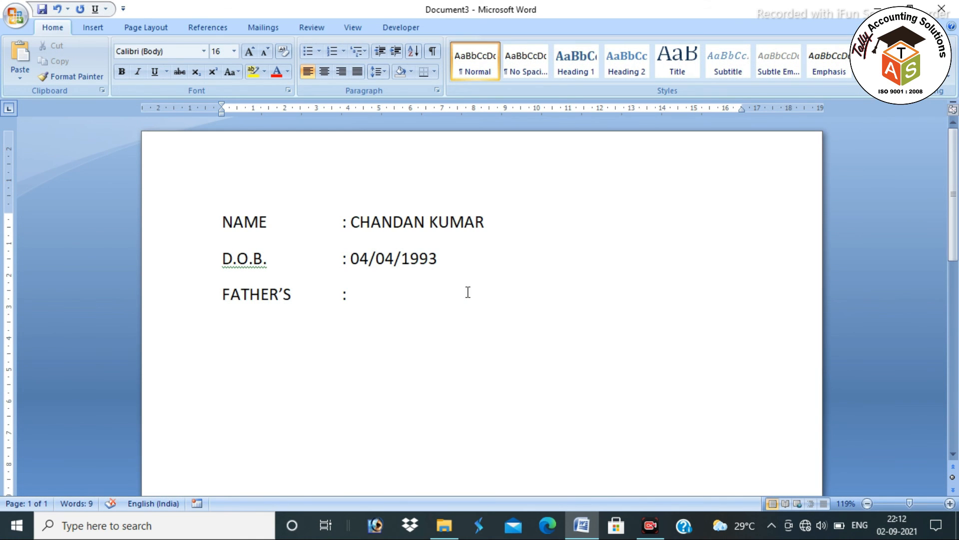
pyautogui.hotkey('ctrl', 'w')
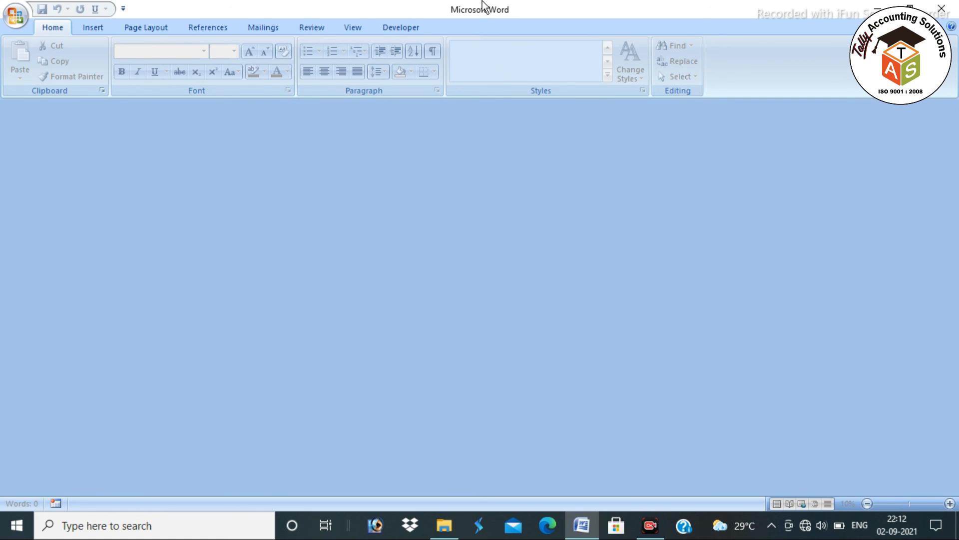
pyautogui.hotkey('ctrl', 'o')
pyautogui.click(20, 18)
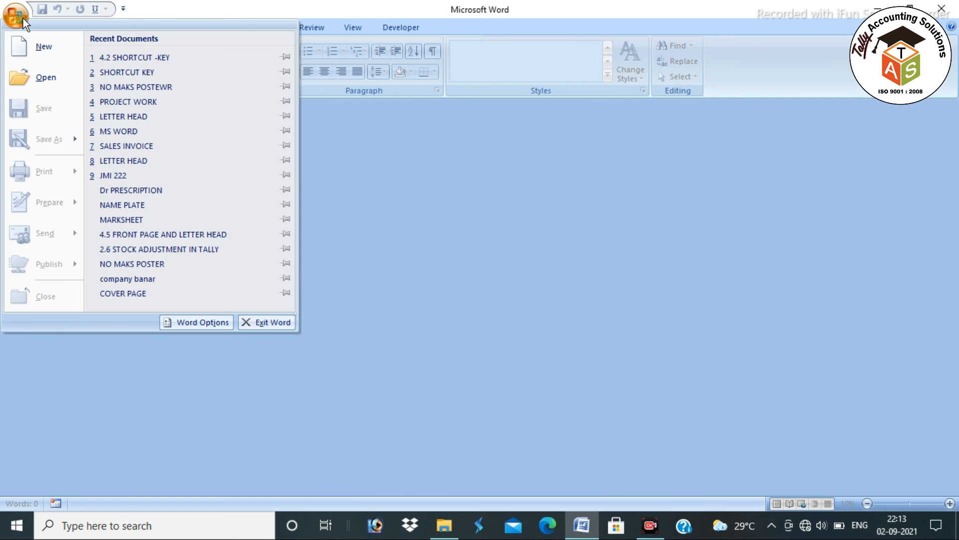
# Reopen 4.2 SHORTCUT -KEY from Recent Documents and highlight the X = Cut entry
pyautogui.click(131, 58)
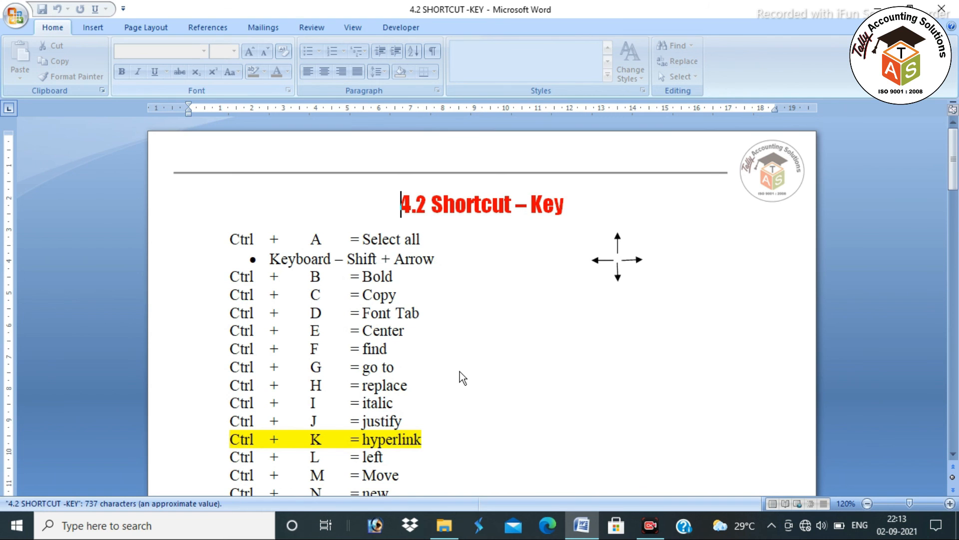
pyautogui.hotkey('alt', 'Tab')
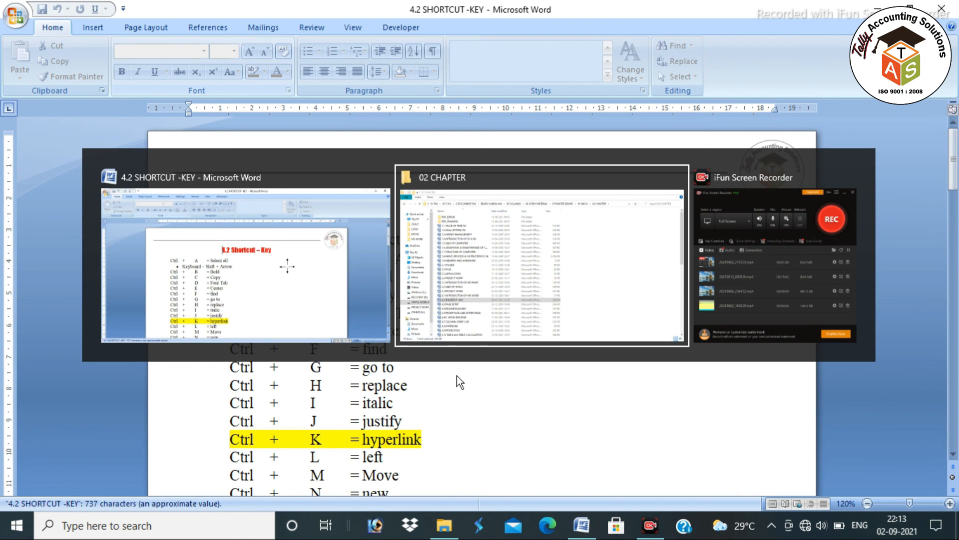
pyautogui.hotkey('alt', 'Tab')
pyautogui.scroll(-14, 454, 371)
pyautogui.scroll(6, 427, 400)
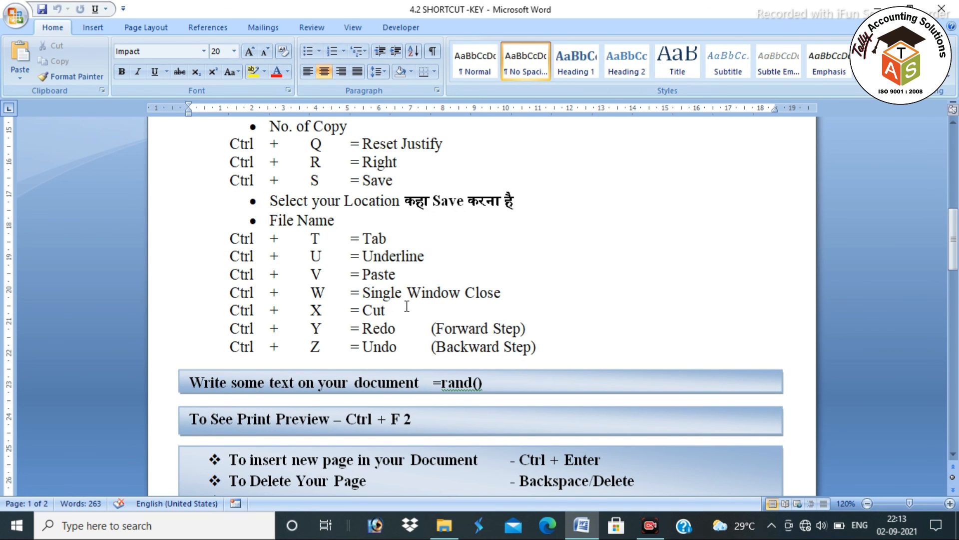
pyautogui.moveTo(392, 309); pyautogui.dragTo(245, 316)
pyautogui.hotkey('alt', 'Tab')
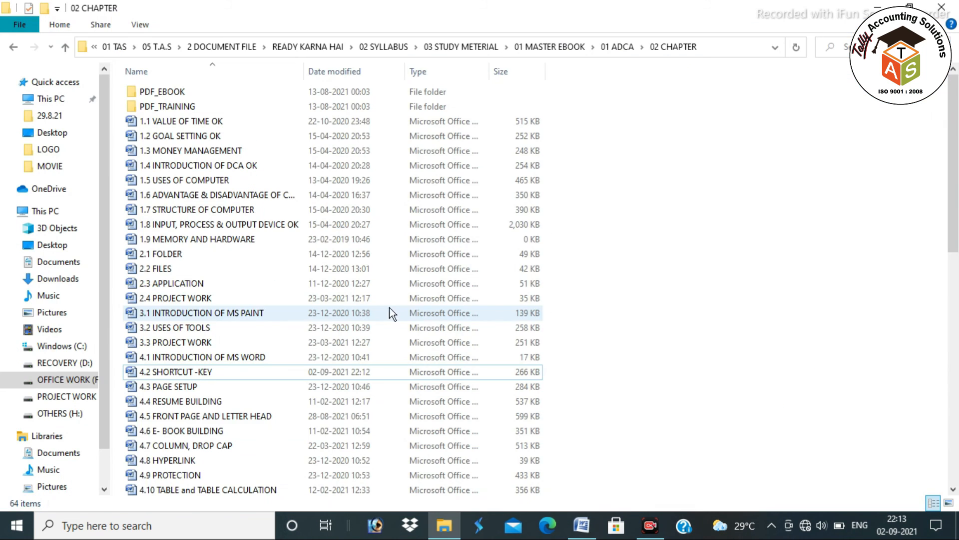
pyautogui.hotkey('alt', 'Tab')
# In a new document, type enlarged sample text DKFJDSKFJ..., cut it, and paste it lower down
pyautogui.hotkey('ctrl', 'n')
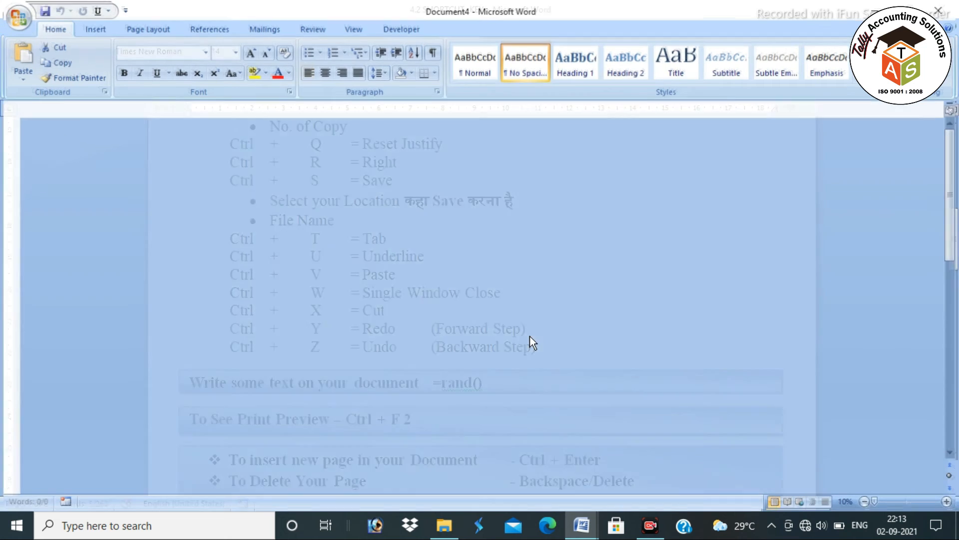
pyautogui.hotkey('ctrl', 'shift', '.')
pyautogui.hotkey('ctrl', 'shift', '.')
pyautogui.hotkey('ctrl', 'shift', '.')
pyautogui.hotkey('ctrl', 'shift', '.')
pyautogui.write('DKFJDSKFJKLDSJFKLDJFLKJDSFKL\\')
pyautogui.press('Return')
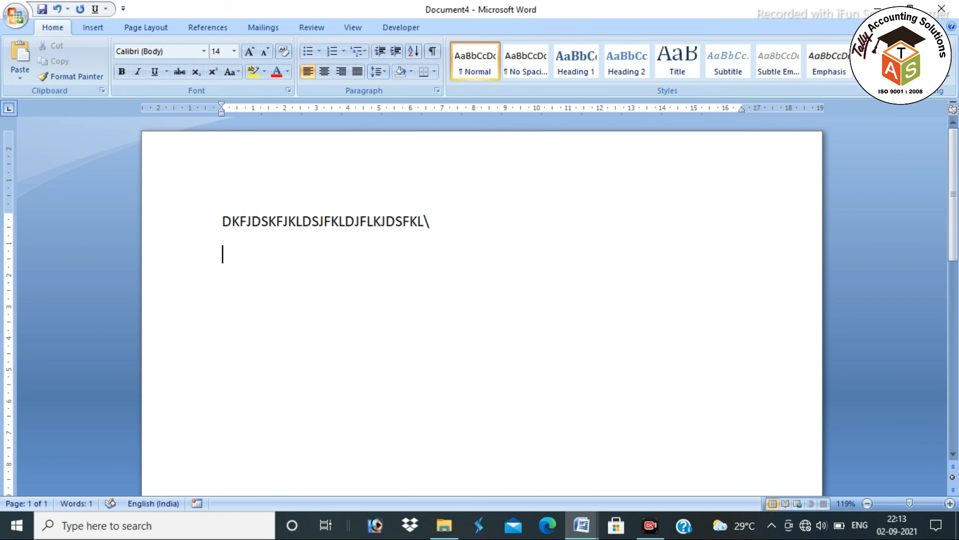
pyautogui.press('BackSpace')
pyautogui.click(179, 228)
pyautogui.hotkey('ctrl', 'c')
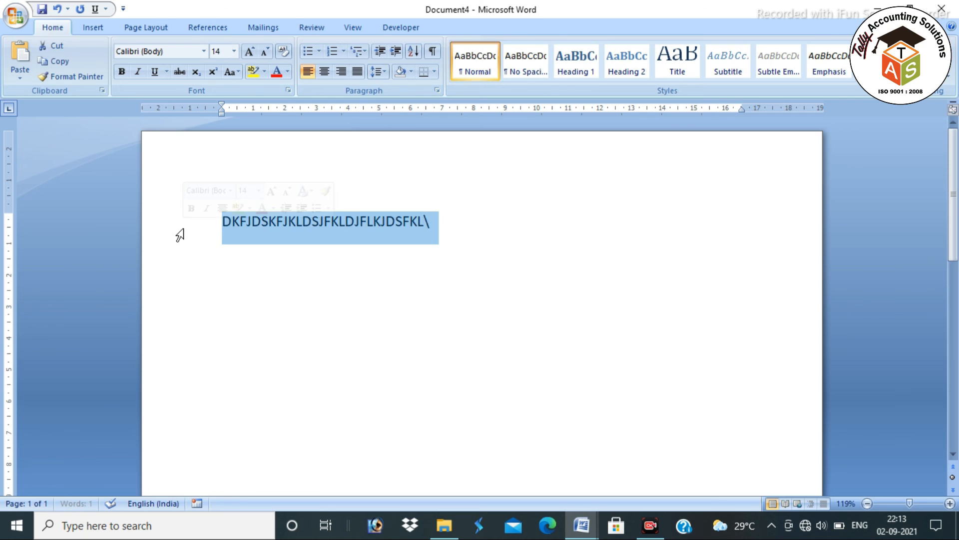
pyautogui.press('BackSpace')
pyautogui.press('Return')
pyautogui.press('Return')
pyautogui.press('Return')
pyautogui.press('Return')
pyautogui.hotkey('ctrl', 'v')
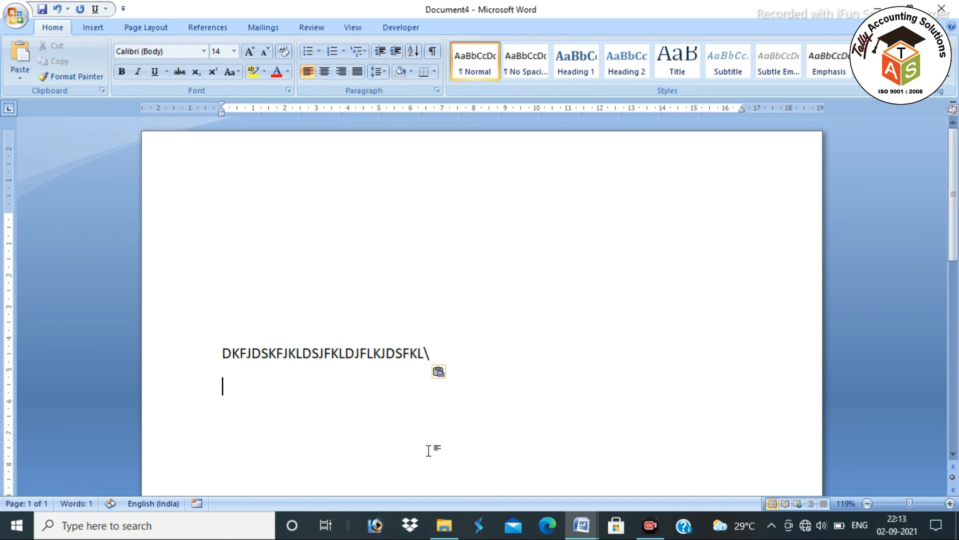
pyautogui.hotkey('alt', 'Tab')
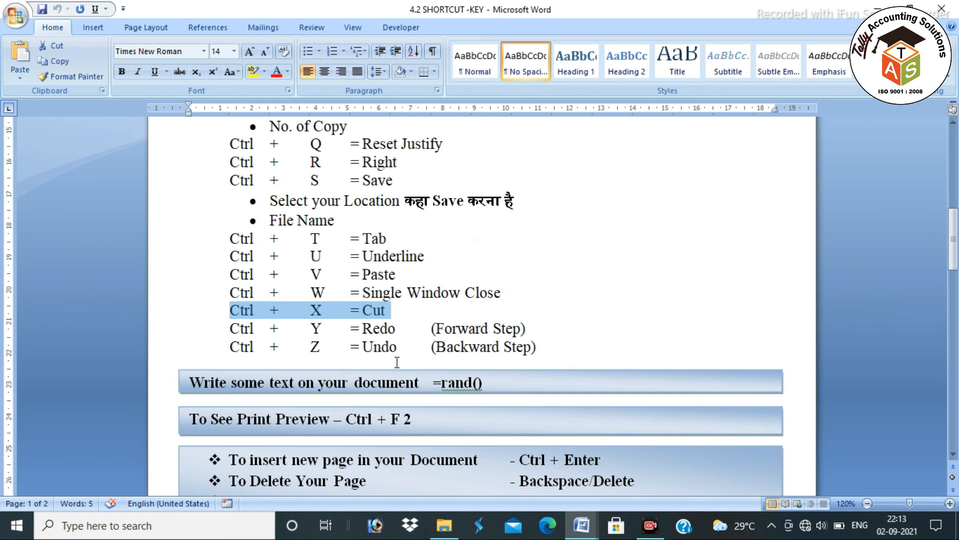
pyautogui.moveTo(527, 330); pyautogui.dragTo(395, 330)
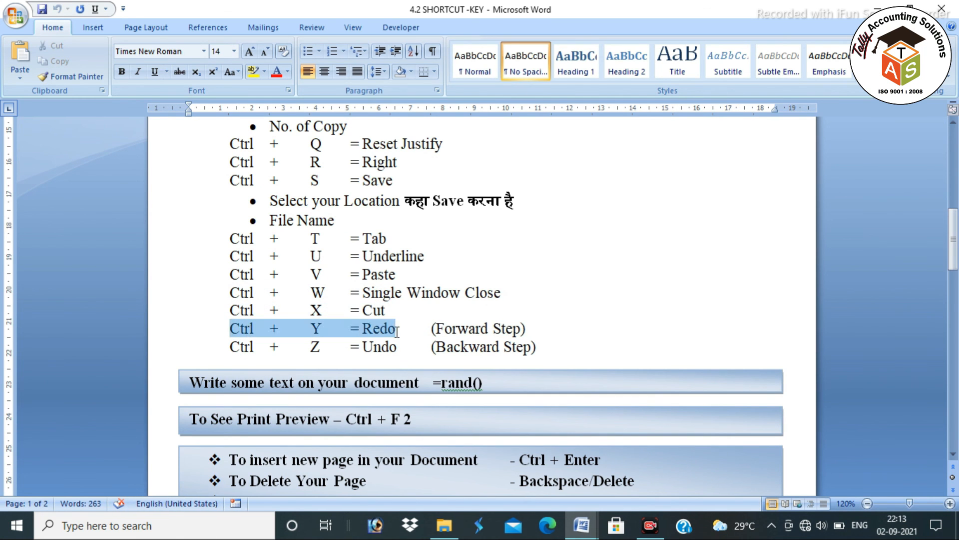
pyautogui.moveTo(544, 334); pyautogui.dragTo(396, 346)
pyautogui.moveTo(543, 346); pyautogui.dragTo(283, 352)
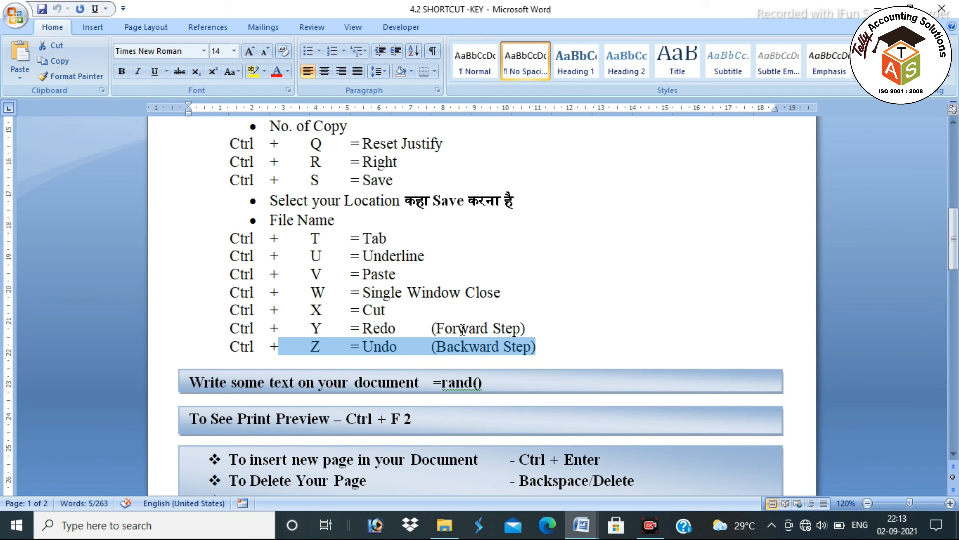
pyautogui.click(559, 348)
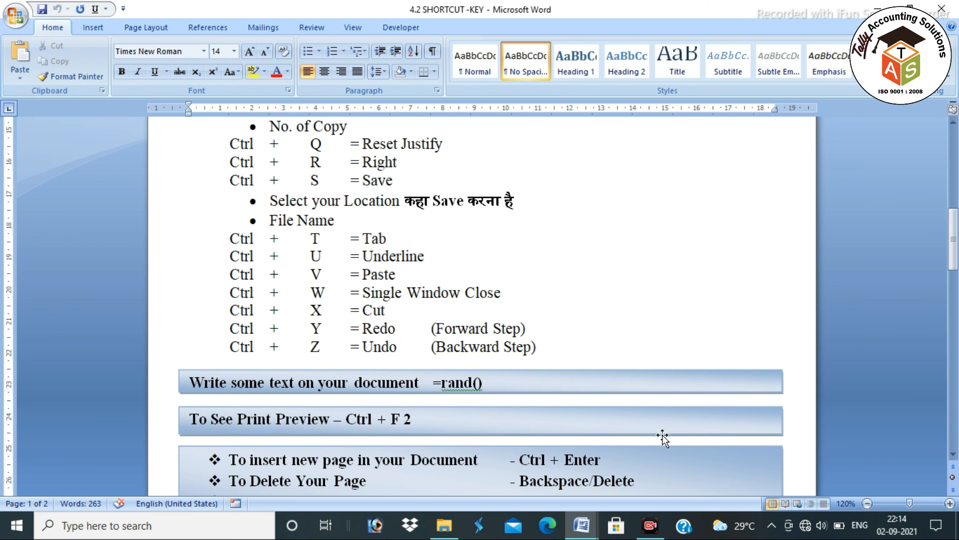
pyautogui.scroll(-2, 663, 434)
pyautogui.scroll(-6, 360, 330)
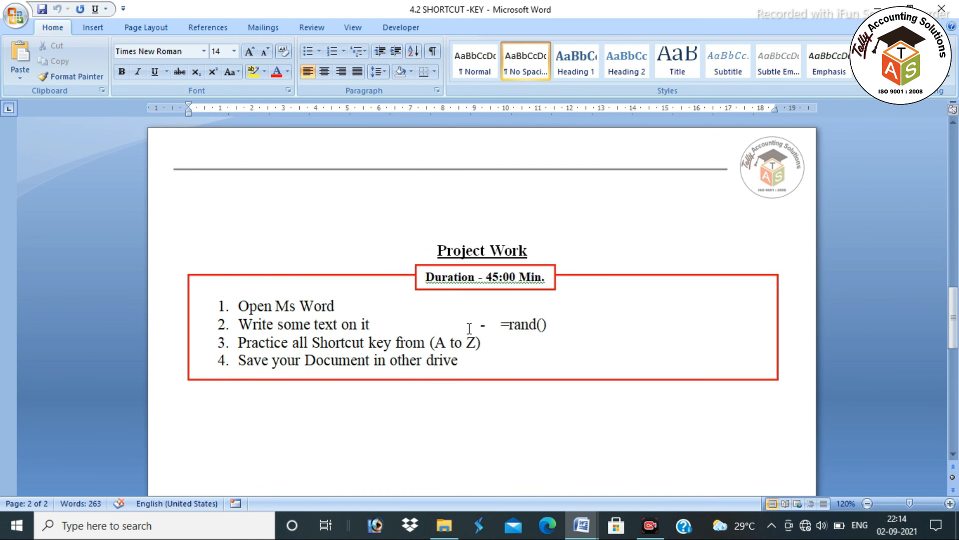
# Close both Word windows, answering No to saving the sample document
pyautogui.scroll(12, 515, 330)
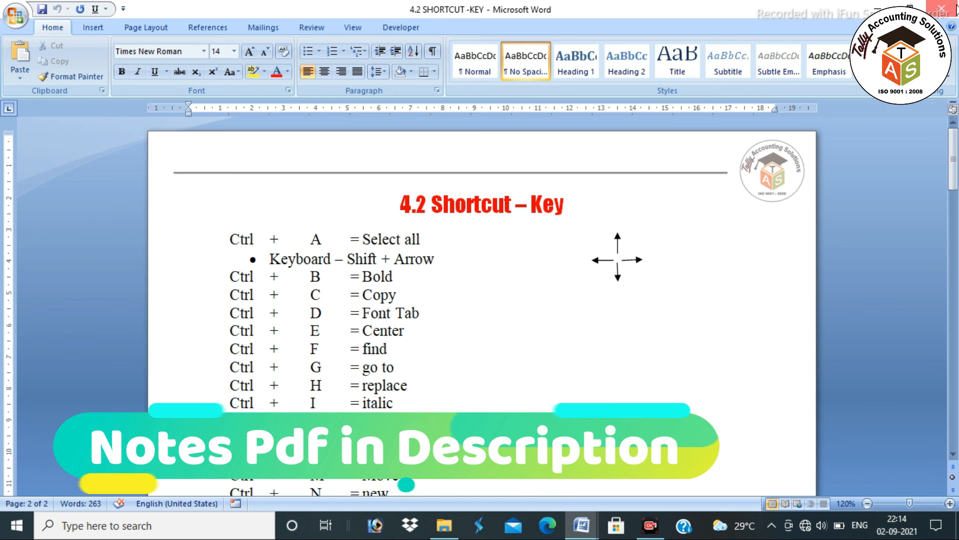
pyautogui.click(942, 9)
pyautogui.click(942, 9)
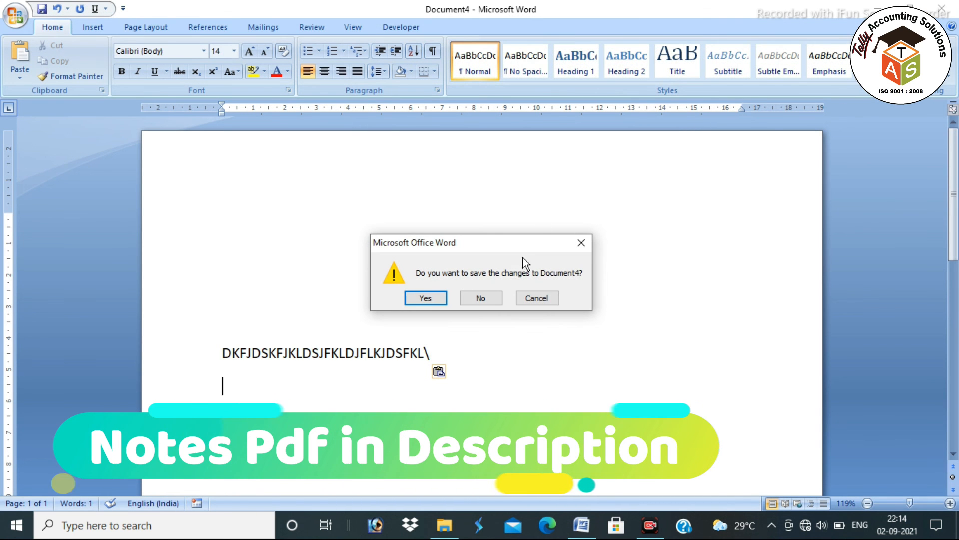
pyautogui.click(482, 297)
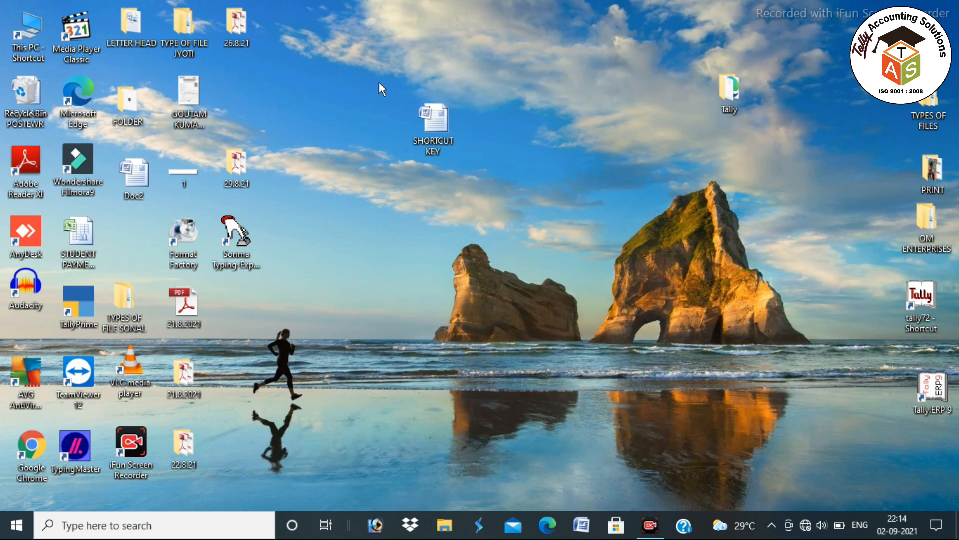